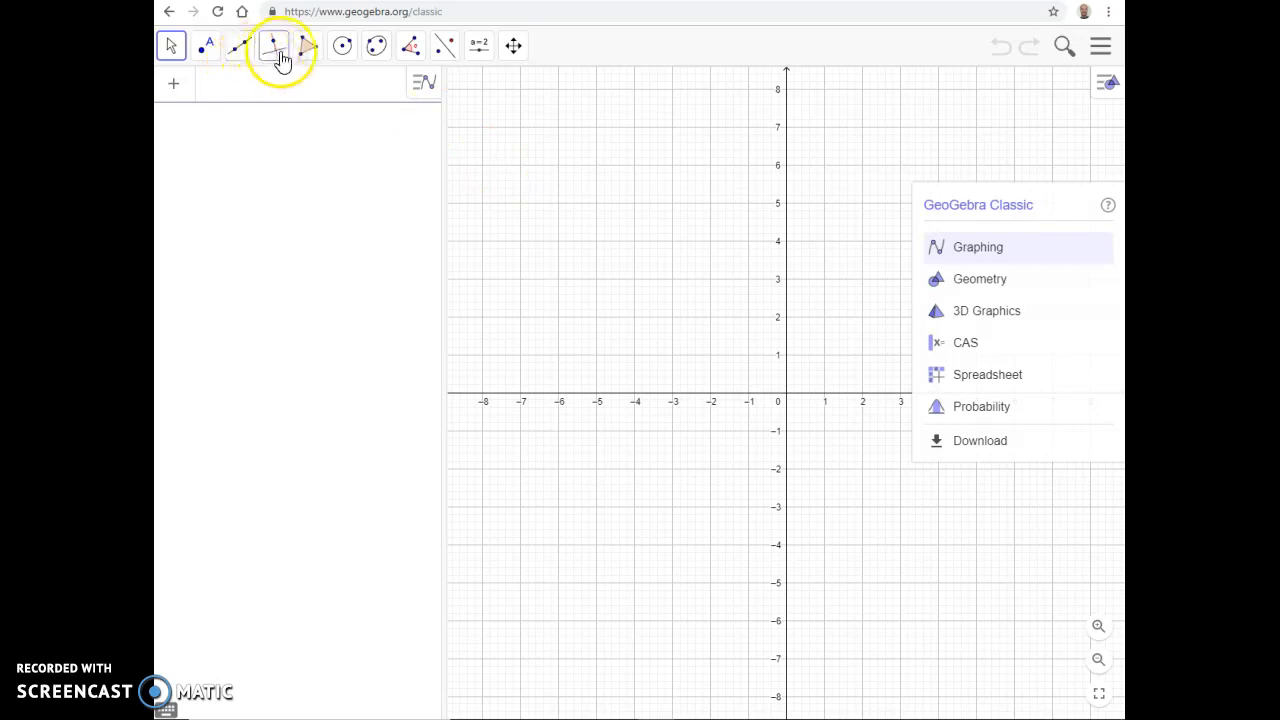
pyautogui.click(234, 54)
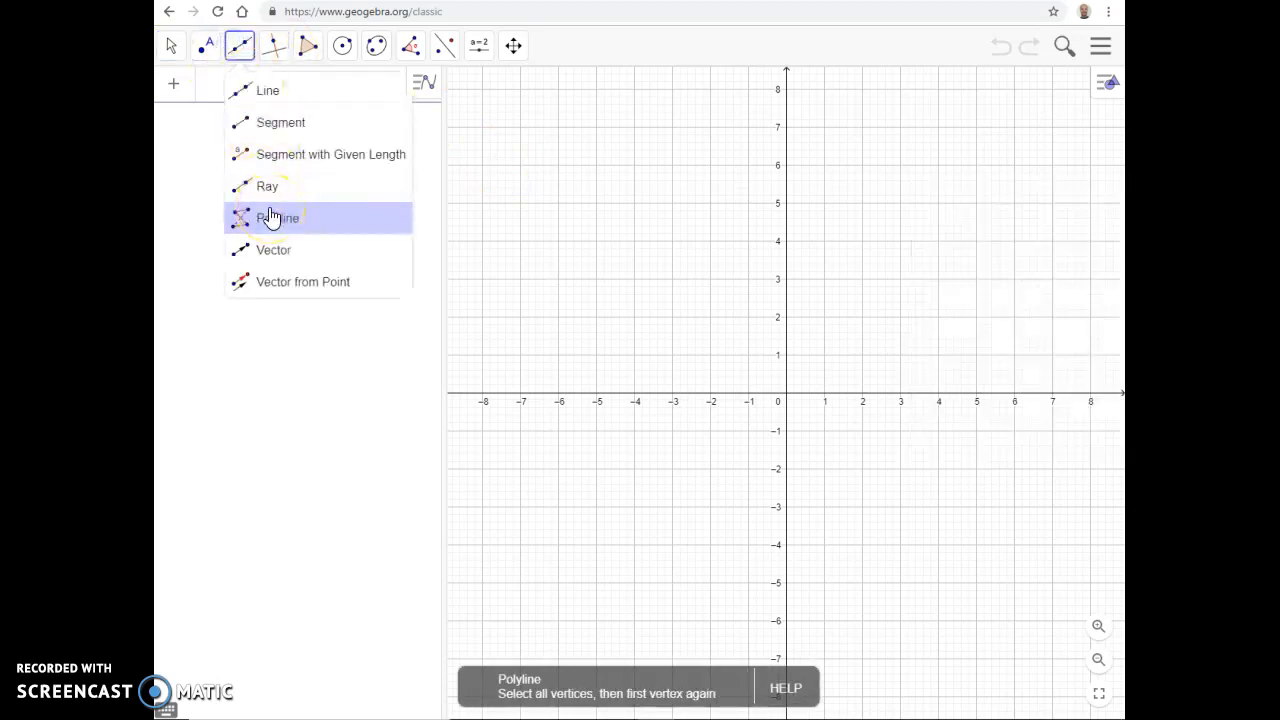
pyautogui.click(272, 45)
pyautogui.click(308, 45)
pyautogui.click(283, 46)
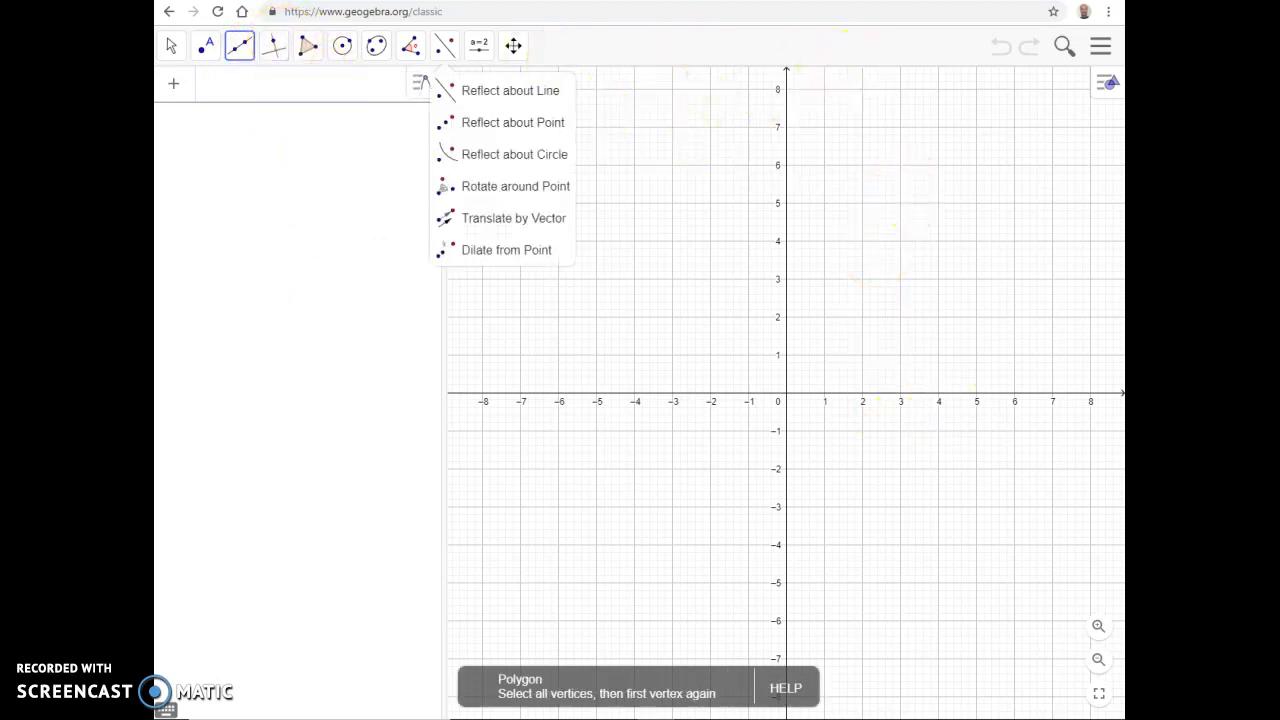
# Step: Define the function f(x) = x^2
pyautogui.click(207, 90)
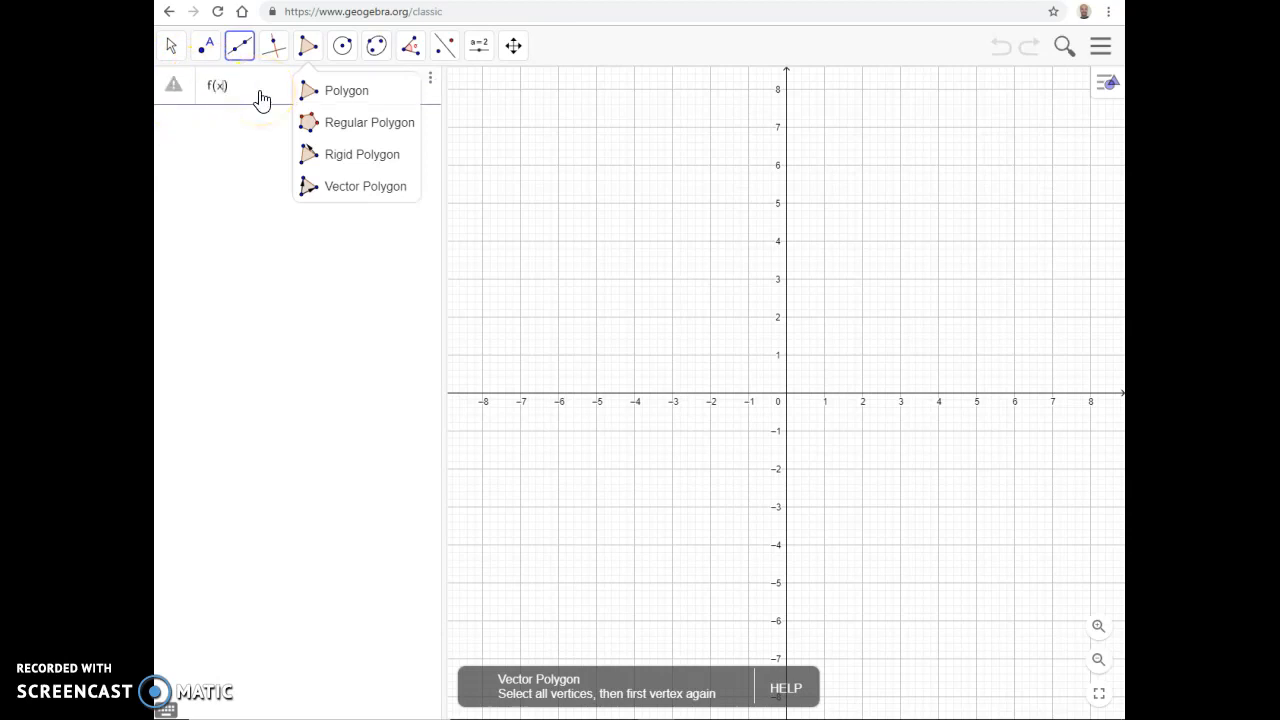
pyautogui.write('f(x)=x^2')
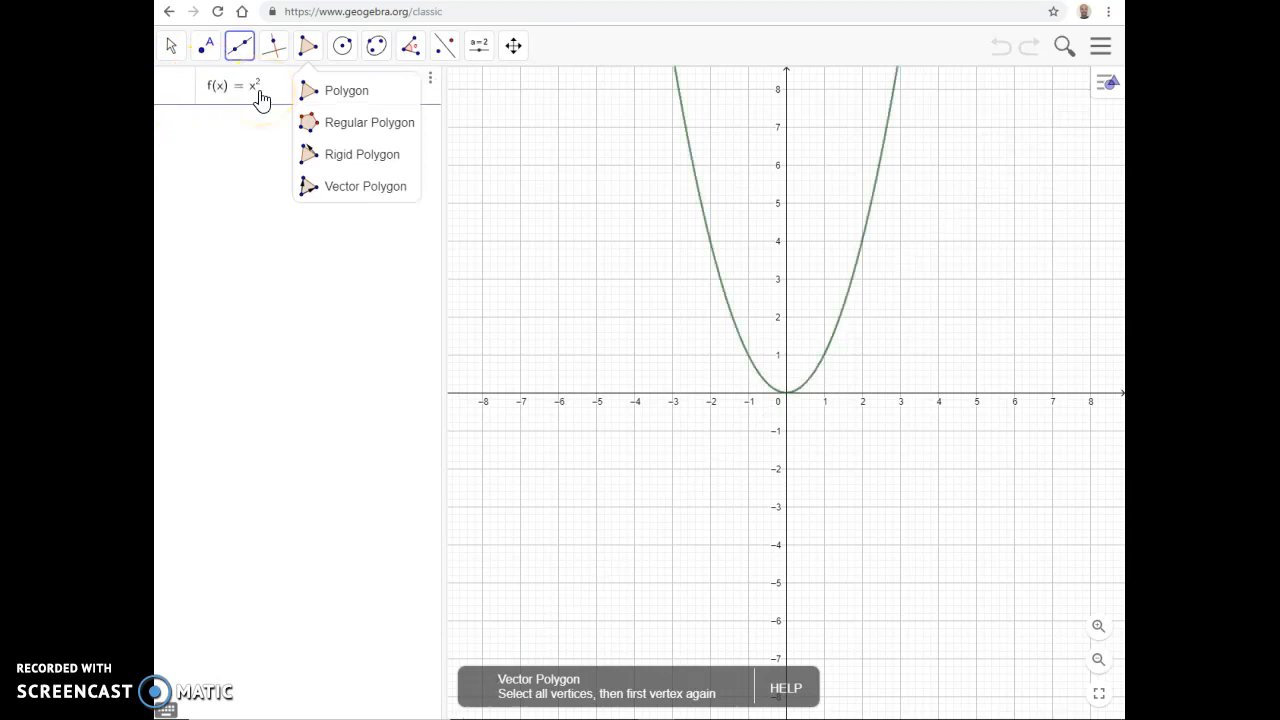
pyautogui.press('Return')
pyautogui.click(215, 115)
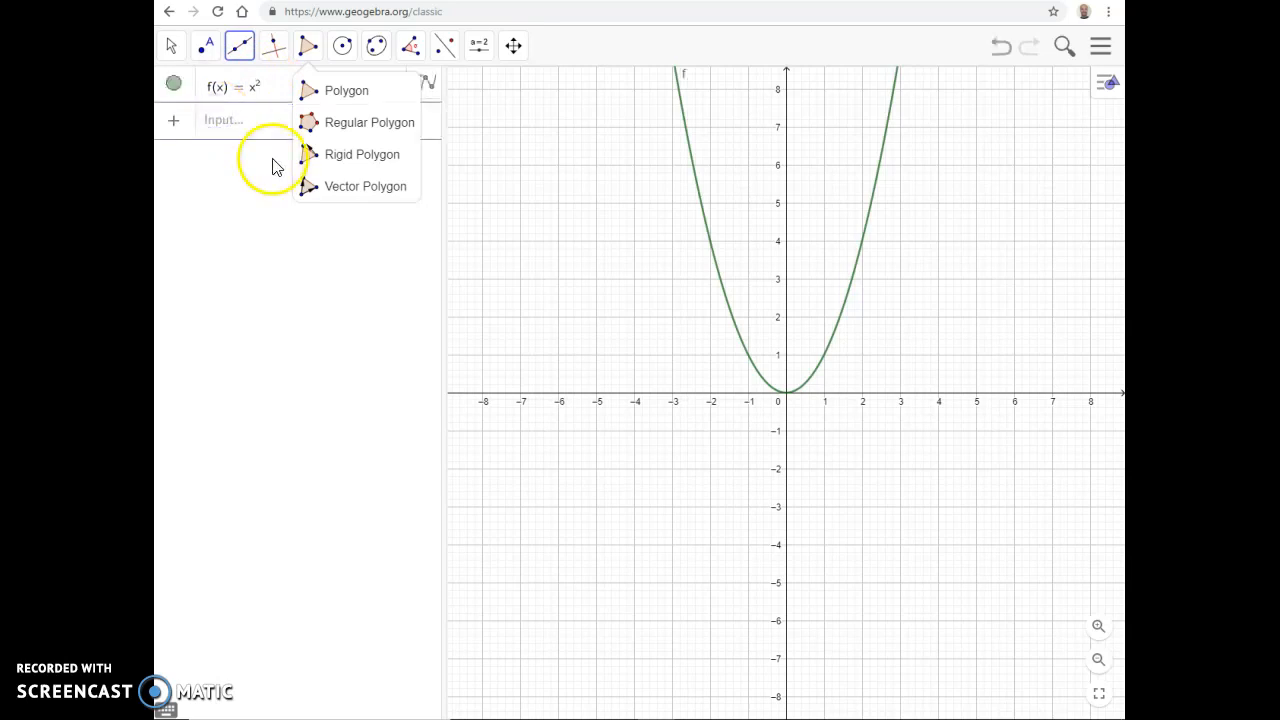
# Step: Enter f(x) = 3x as a new definition of the function f
pyautogui.click(251, 126)
pyautogui.write('f(x) = 3x')
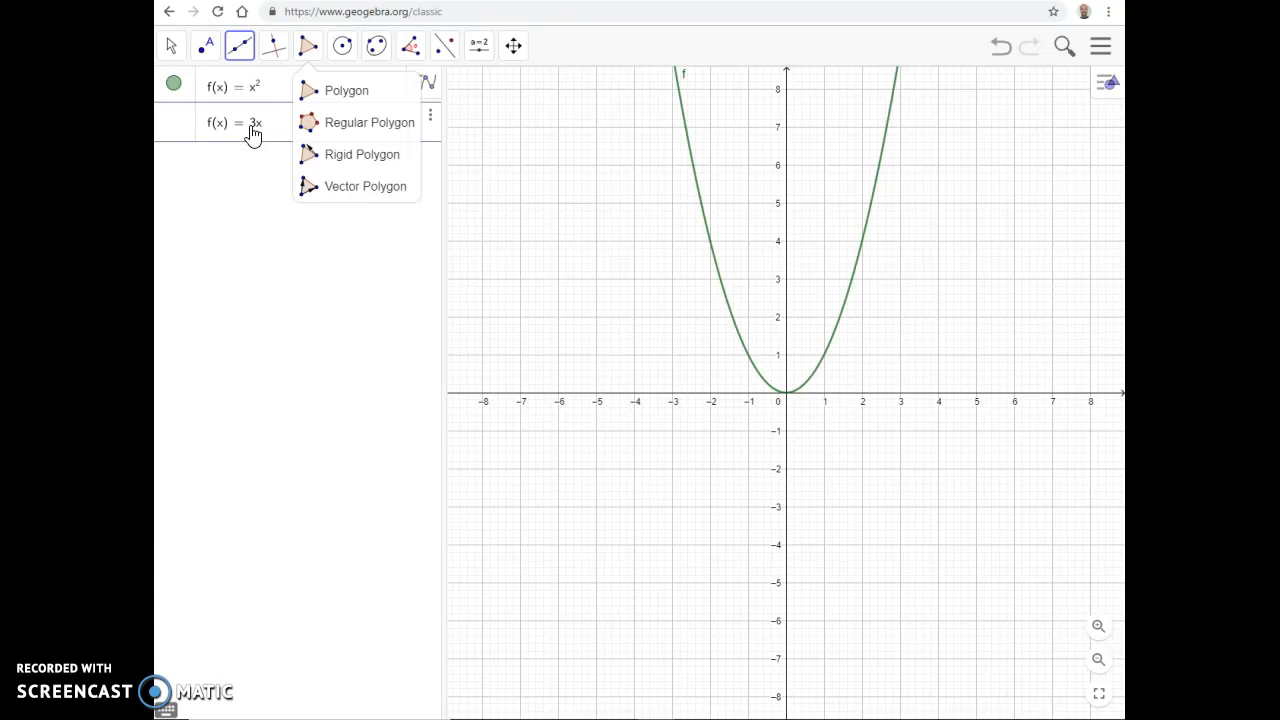
pyautogui.click(251, 307)
pyautogui.click(229, 121)
pyautogui.click(300, 49)
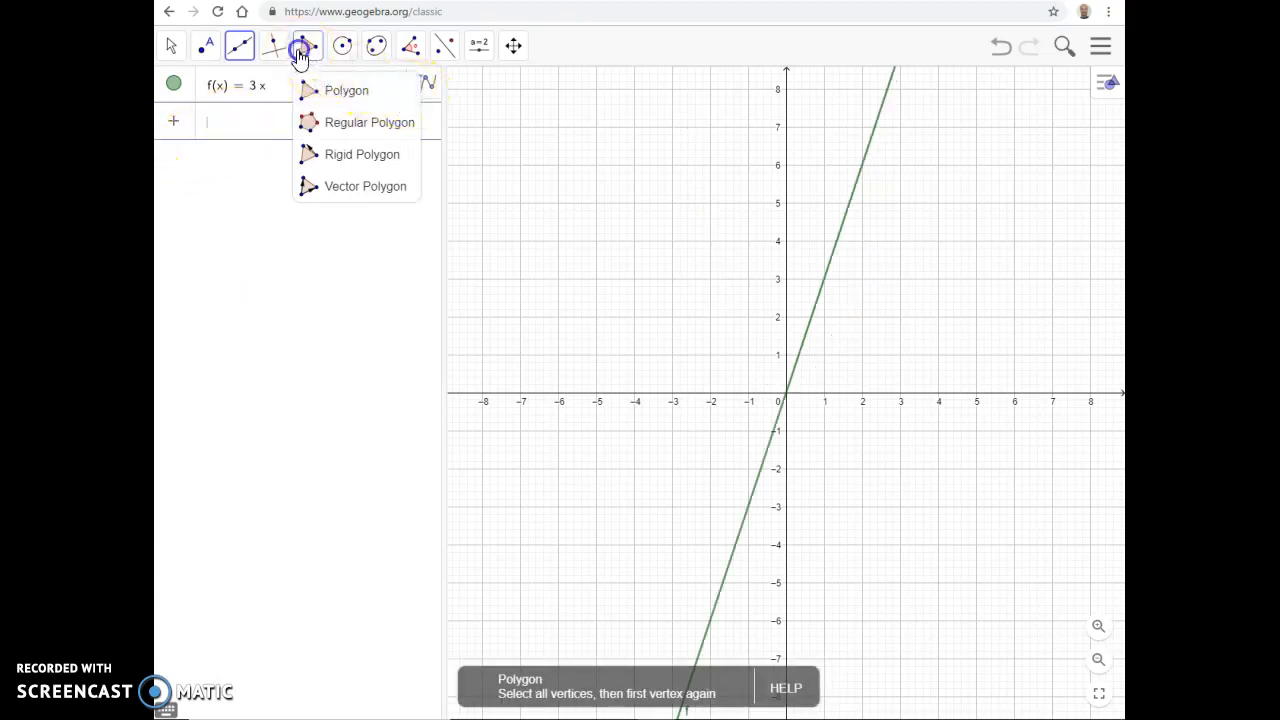
# Step: Add a second function g(x) = x^2 to graph the parabola alongside the line
pyautogui.click(266, 128)
pyautogui.write('g(')
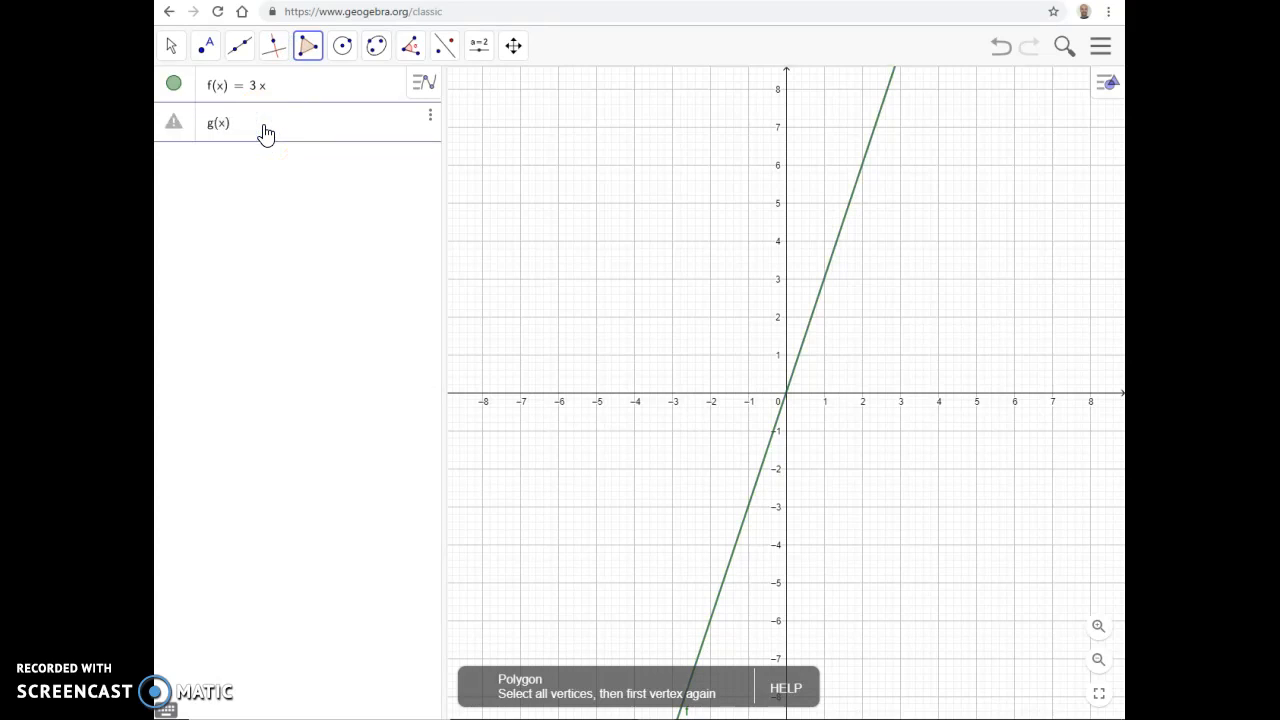
pyautogui.write('x)=x^2')
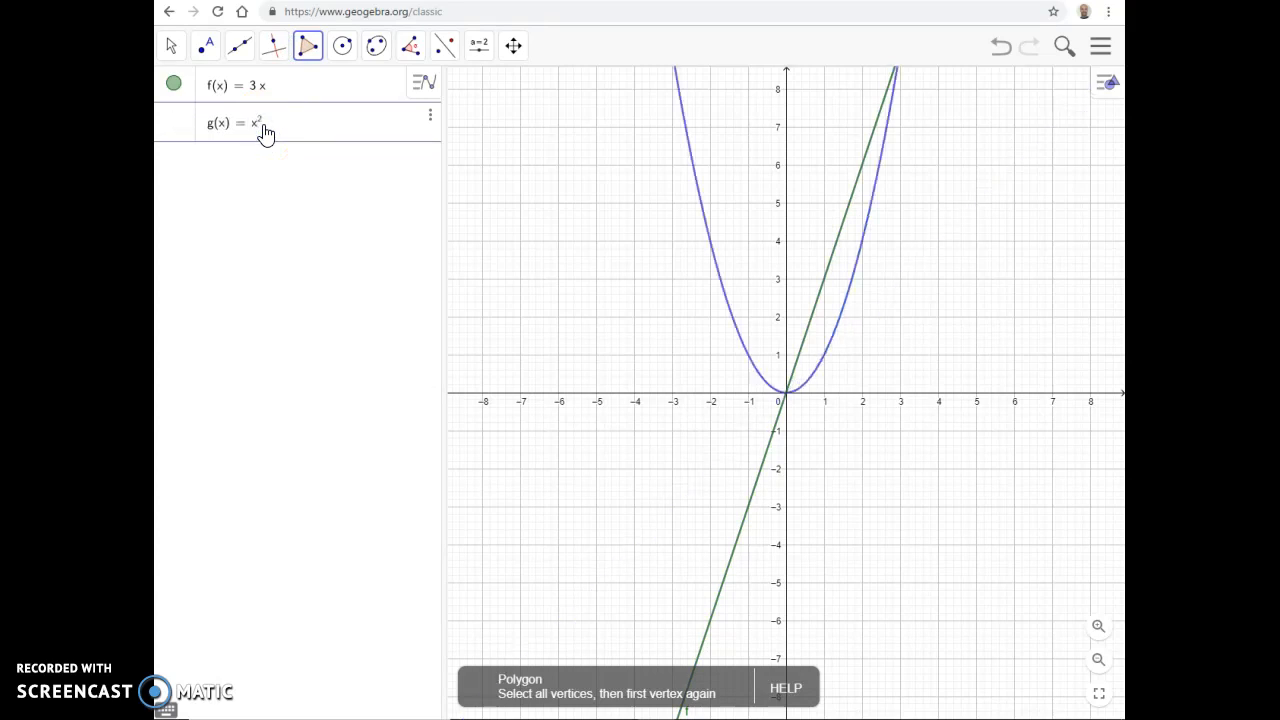
pyautogui.moveTo(937, 220)
pyautogui.mouseDown()
pyautogui.moveTo(878, 325)
pyautogui.moveTo(900, 302)
pyautogui.mouseUp()
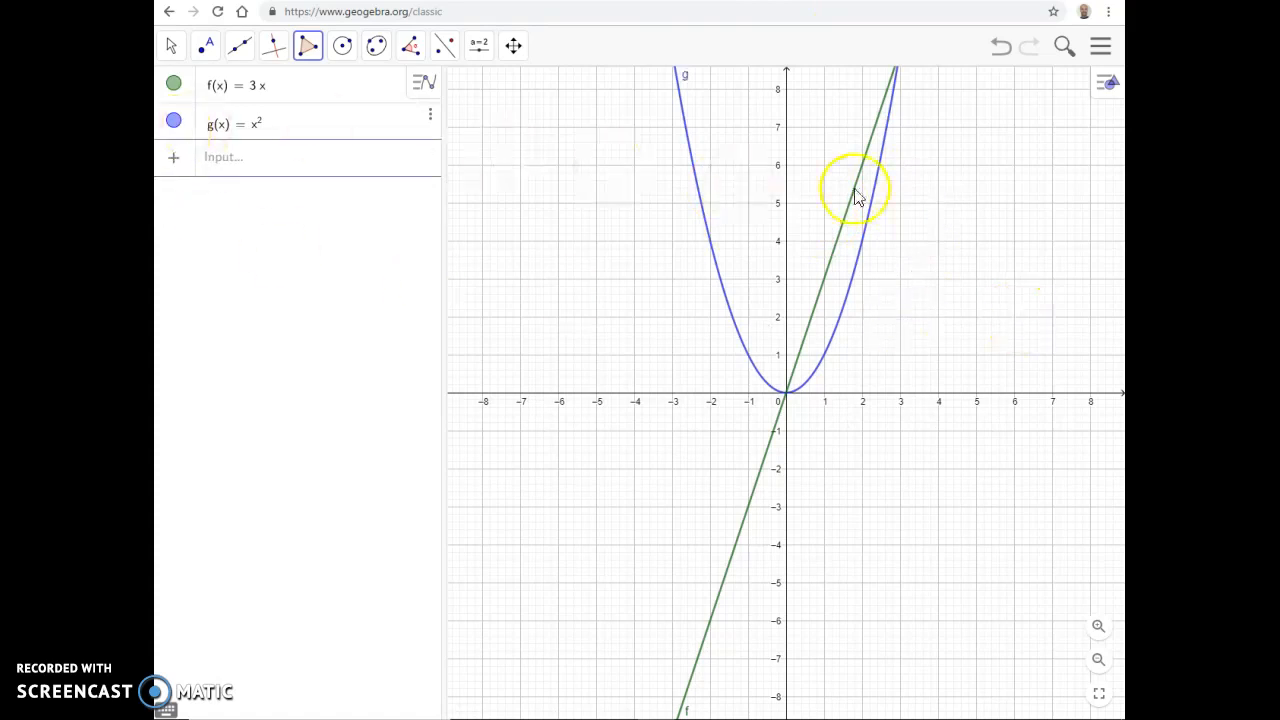
pyautogui.moveTo(914, 153); pyautogui.dragTo(893, 184)
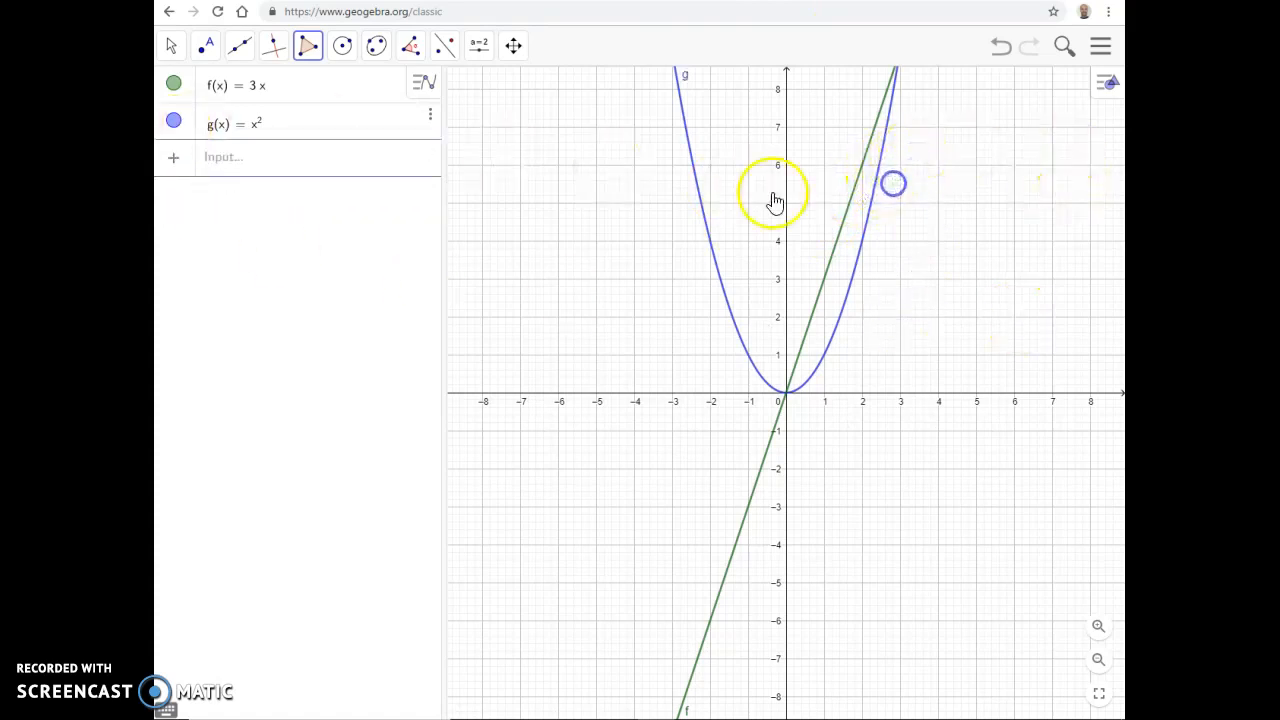
# Step: Mark the upper intersection of the line f and the parabola g with the Intersect tool
pyautogui.click(513, 45)
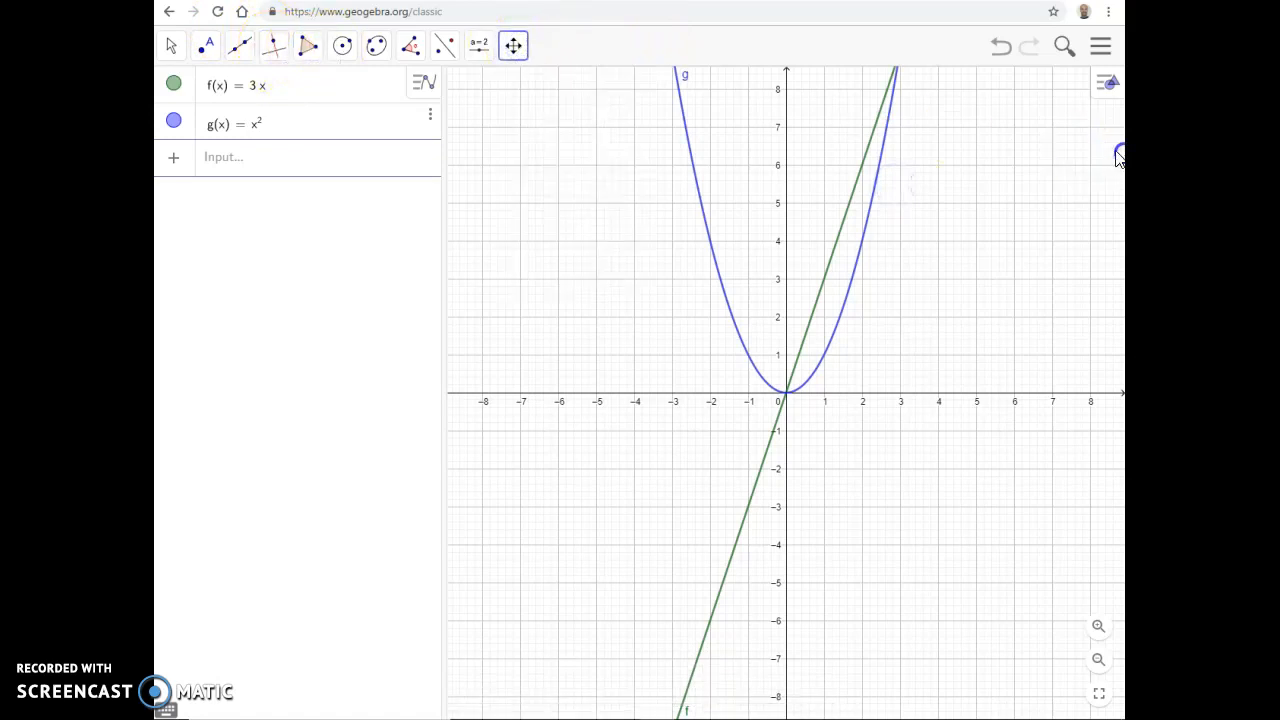
pyautogui.moveTo(1014, 170); pyautogui.dragTo(876, 260)
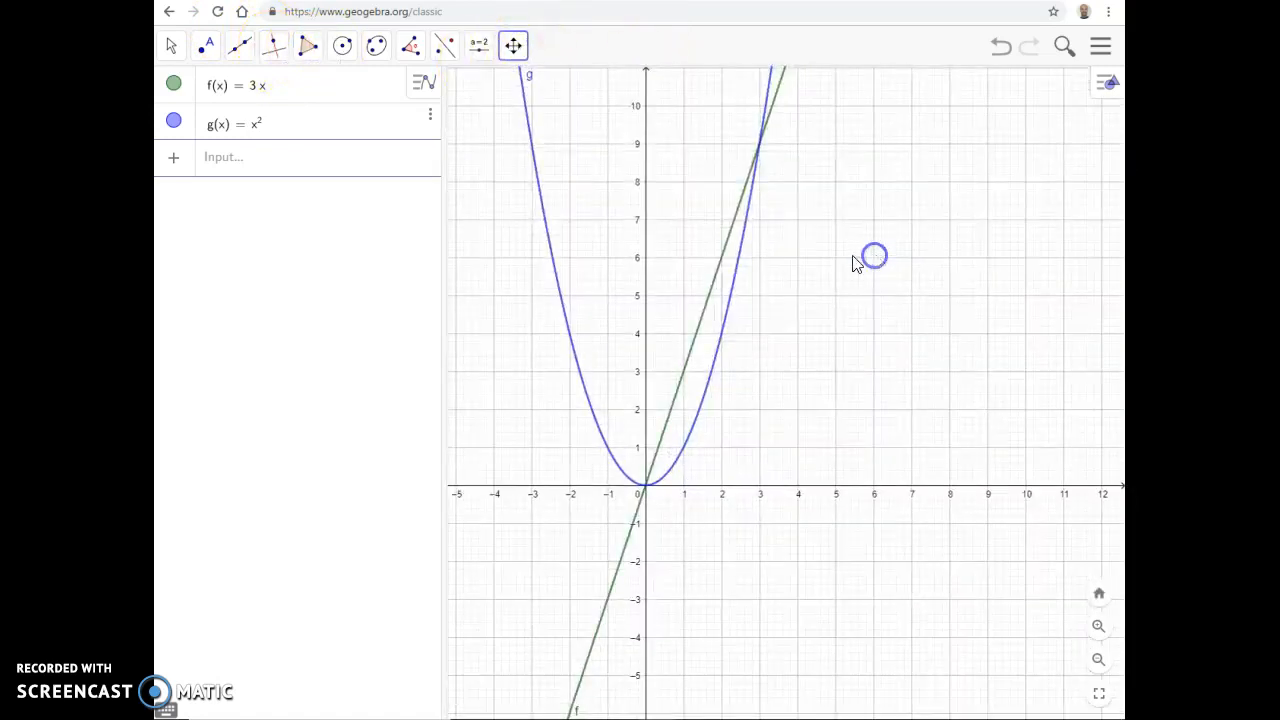
pyautogui.click(250, 58)
pyautogui.click(275, 50)
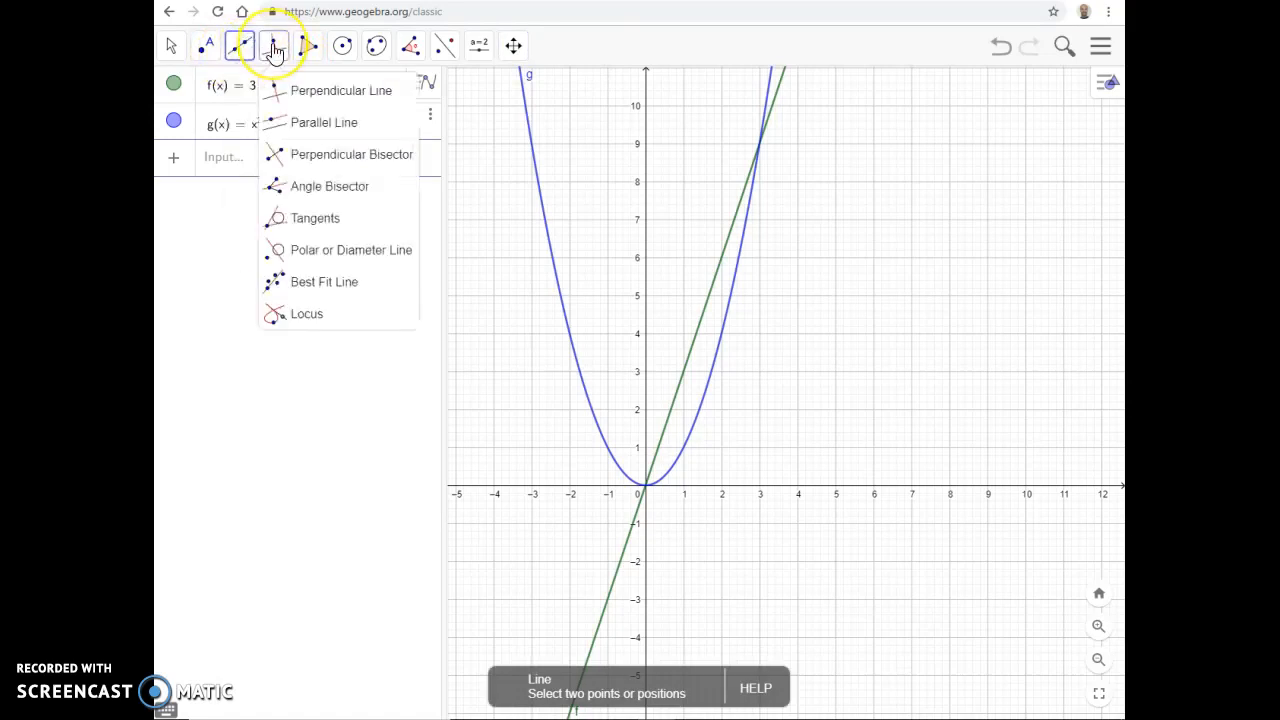
pyautogui.click(240, 57)
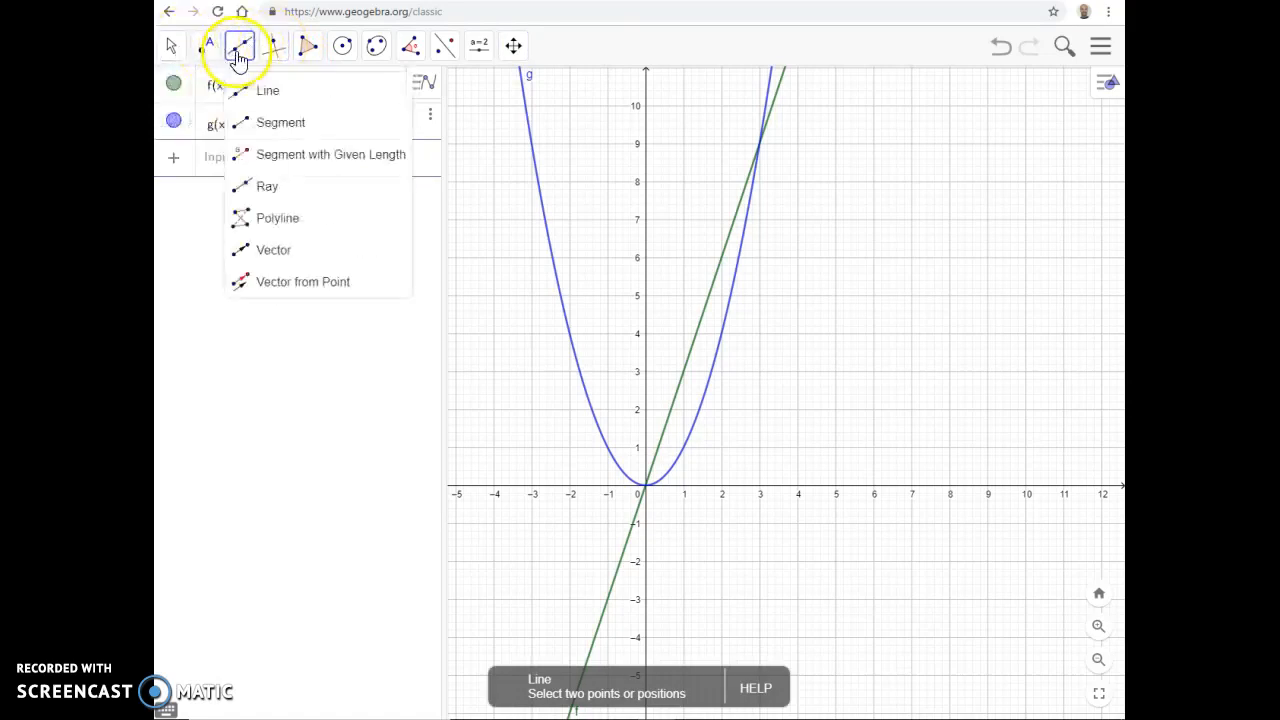
pyautogui.click(218, 55)
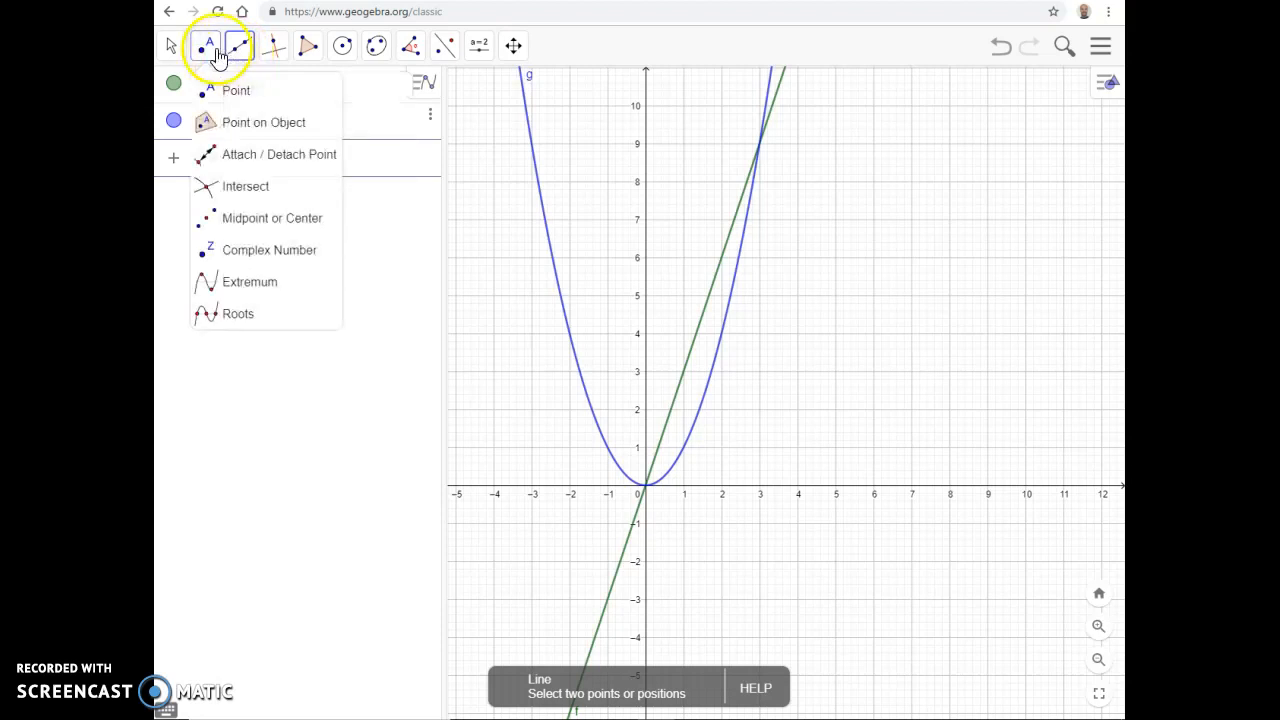
pyautogui.click(222, 190)
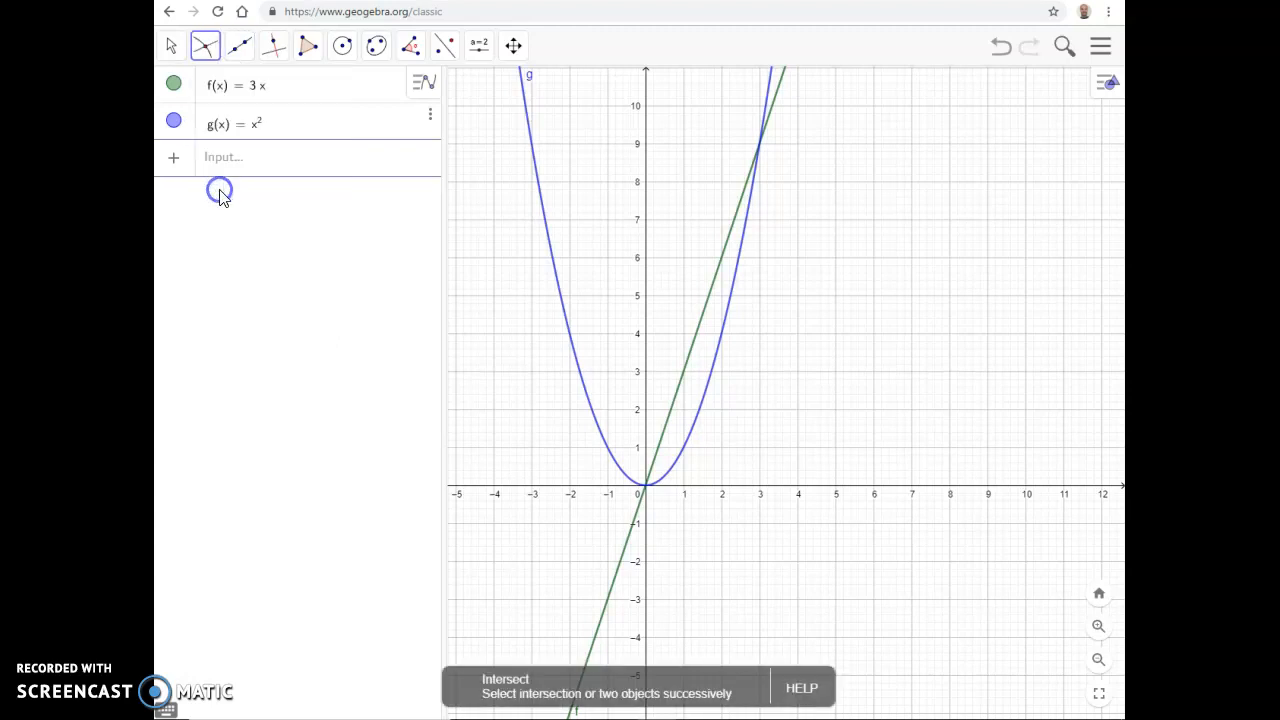
pyautogui.click(763, 152)
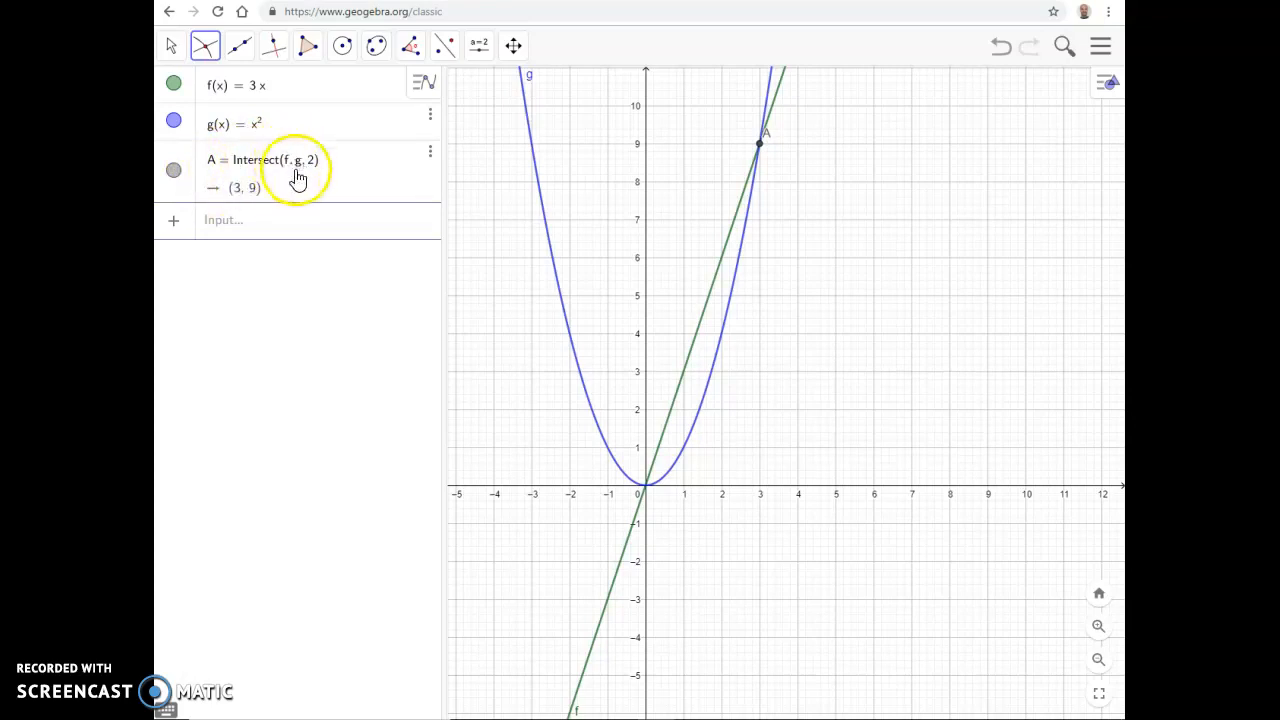
pyautogui.click(312, 171)
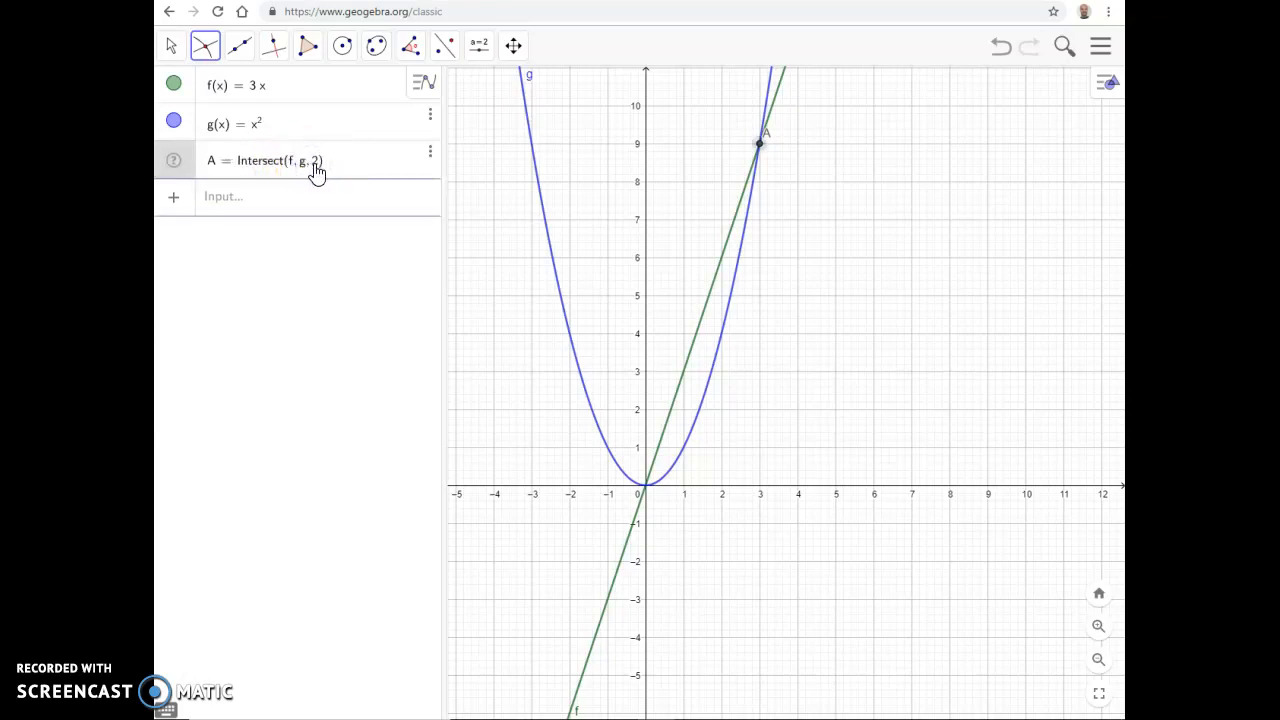
# Step: Mark the second intersection of f and g at the origin with the Intersect tool
pyautogui.click(278, 48)
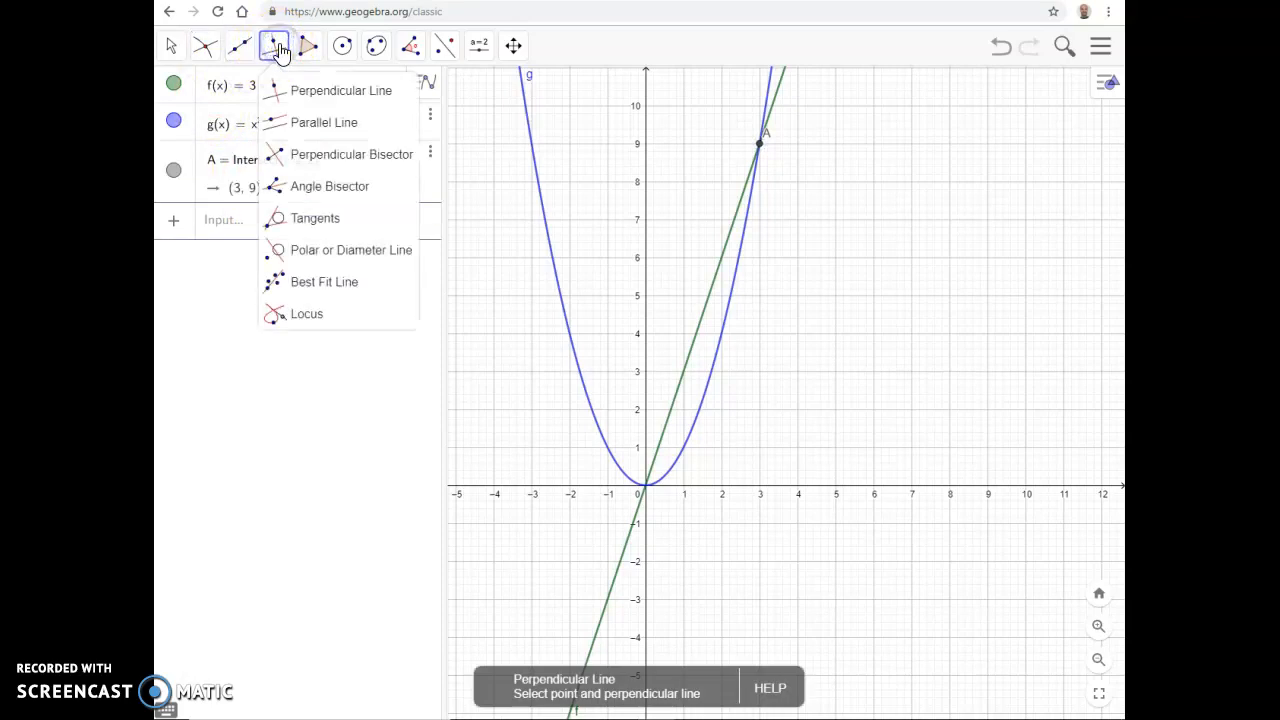
pyautogui.click(242, 54)
pyautogui.click(274, 52)
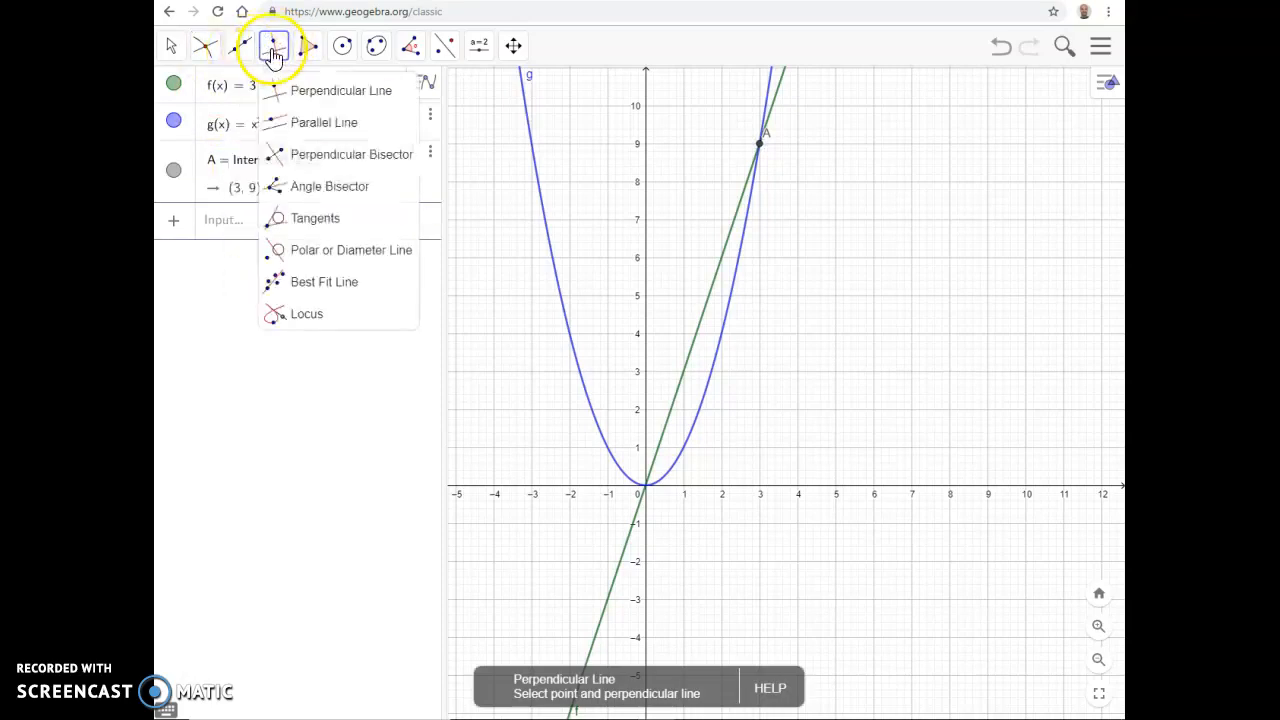
pyautogui.click(240, 48)
pyautogui.click(204, 50)
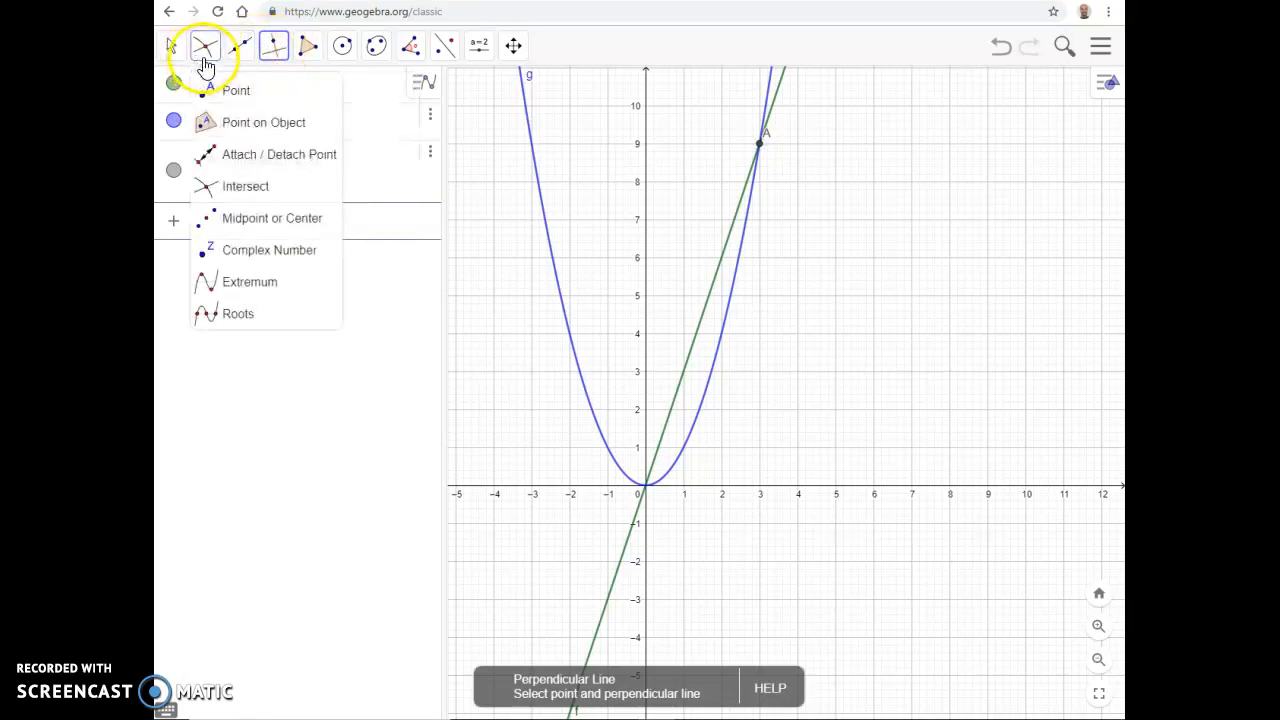
pyautogui.click(204, 52)
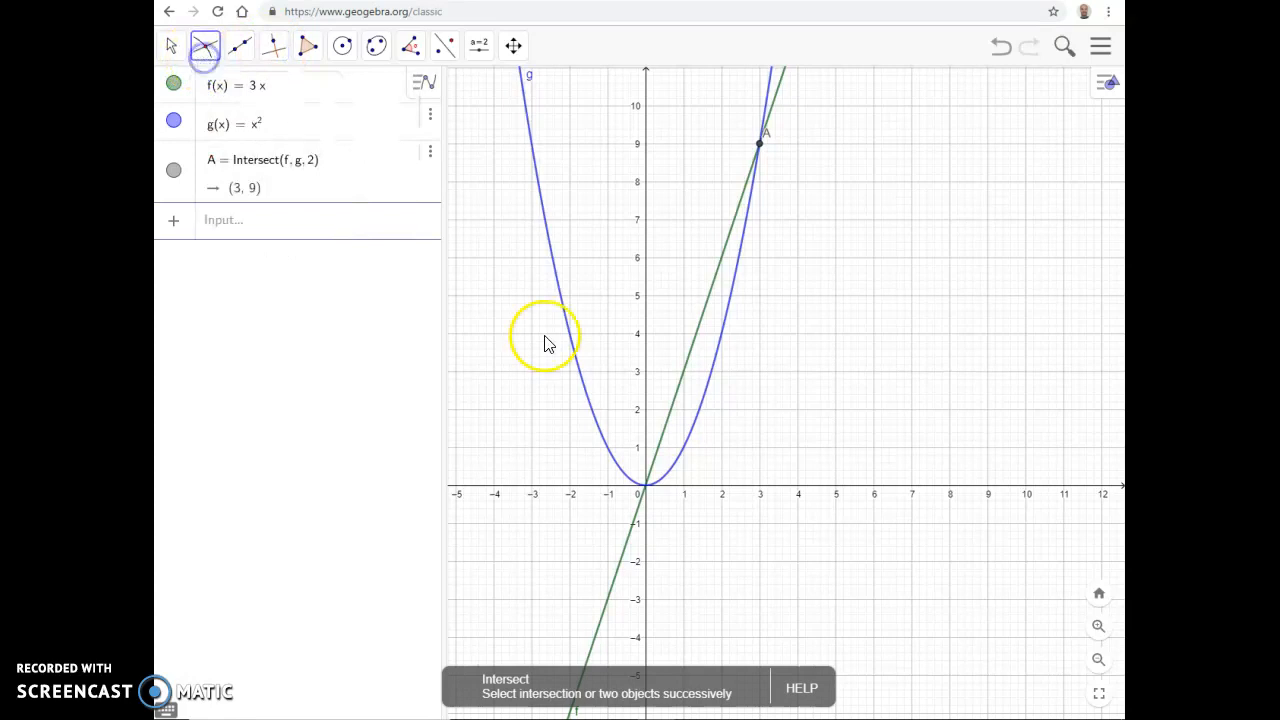
pyautogui.click(646, 489)
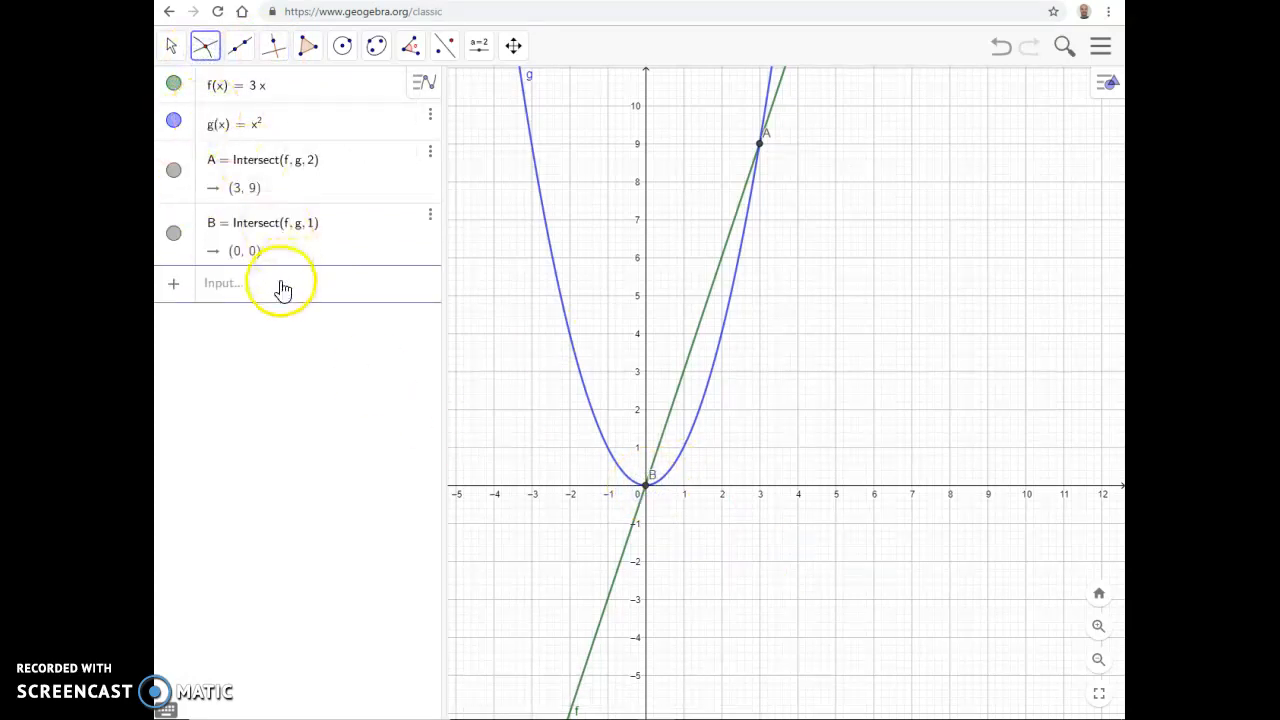
# Step: Change the line's definition to f(x) = 3x + 6
pyautogui.click(268, 90)
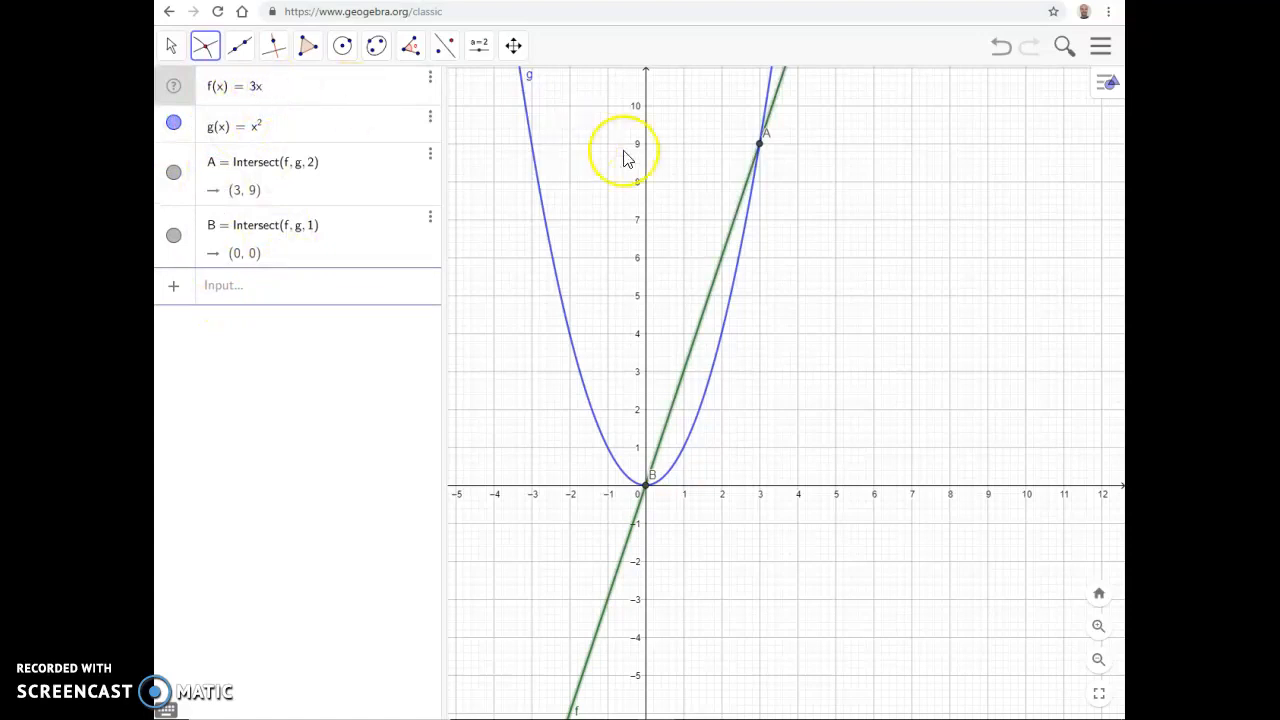
pyautogui.write('+6')
pyautogui.press('Return')
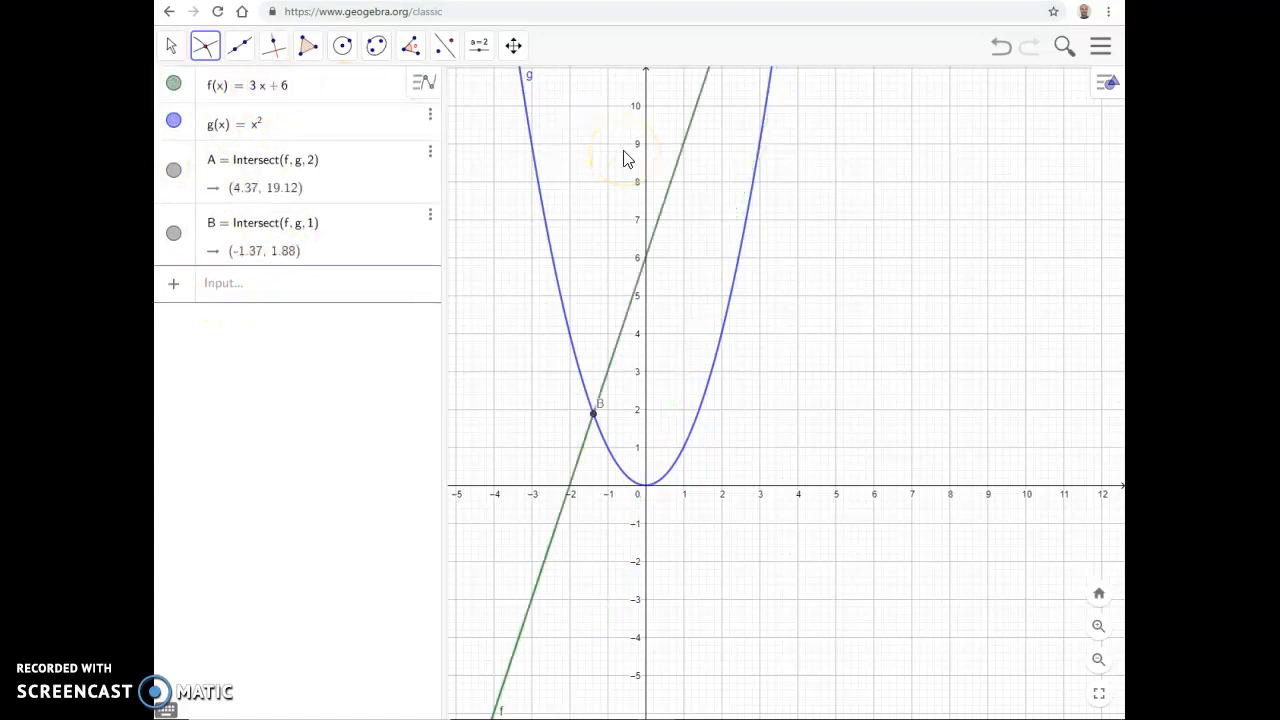
# Step: Replace the constant term of the line so that its definition is f(x) = 3x + 2
pyautogui.click(510, 45)
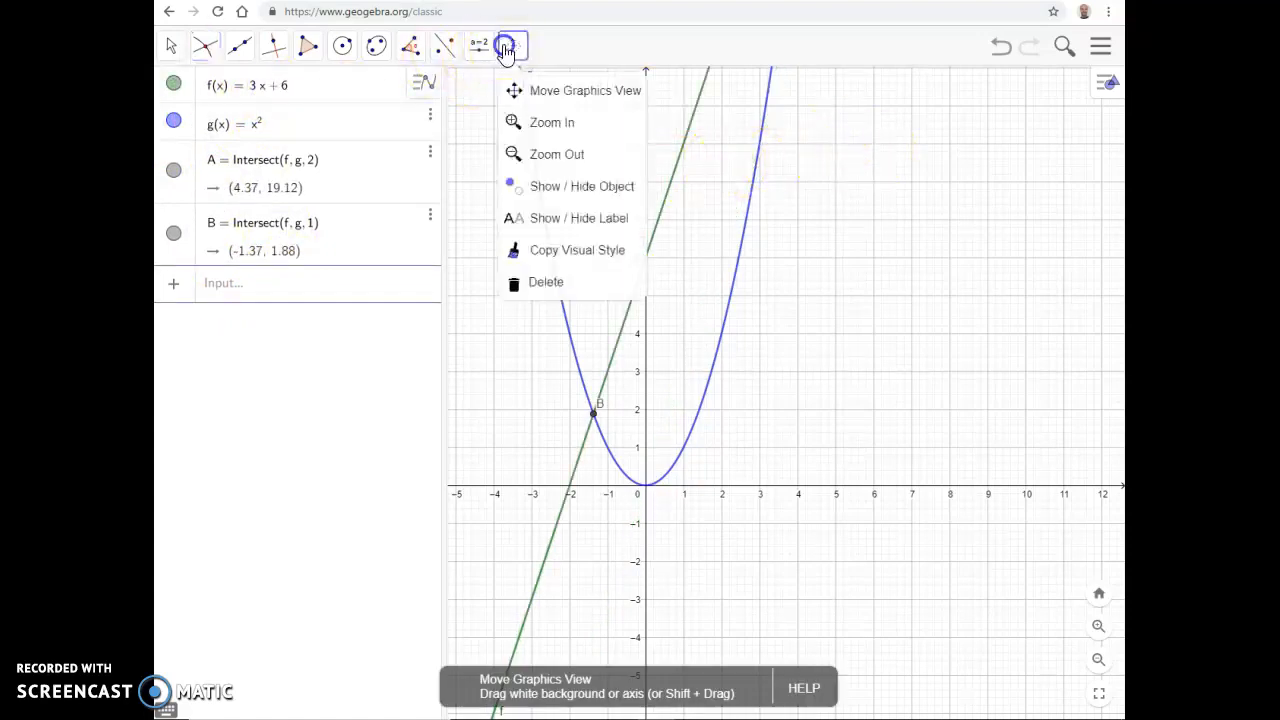
pyautogui.click(823, 129)
pyautogui.moveTo(923, 130); pyautogui.dragTo(800, 440)
pyautogui.scroll(-2, 800, 440)
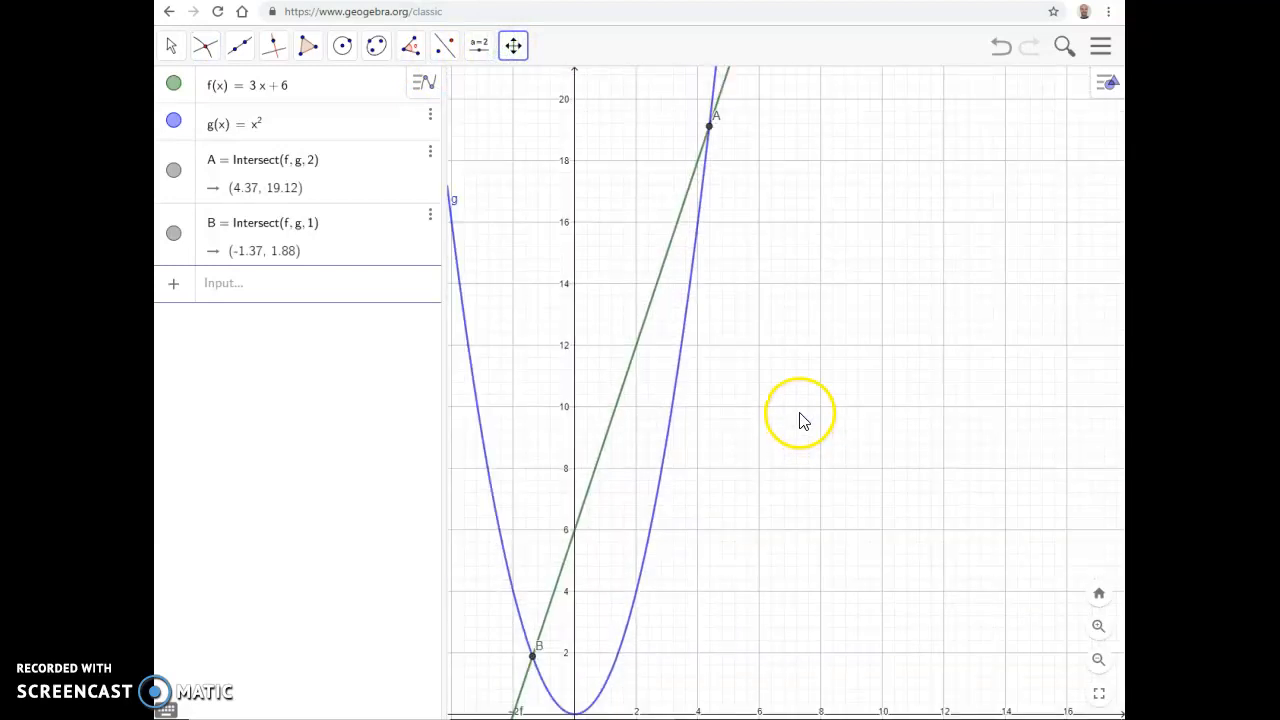
pyautogui.moveTo(690, 207); pyautogui.dragTo(694, 157)
pyautogui.click(230, 87)
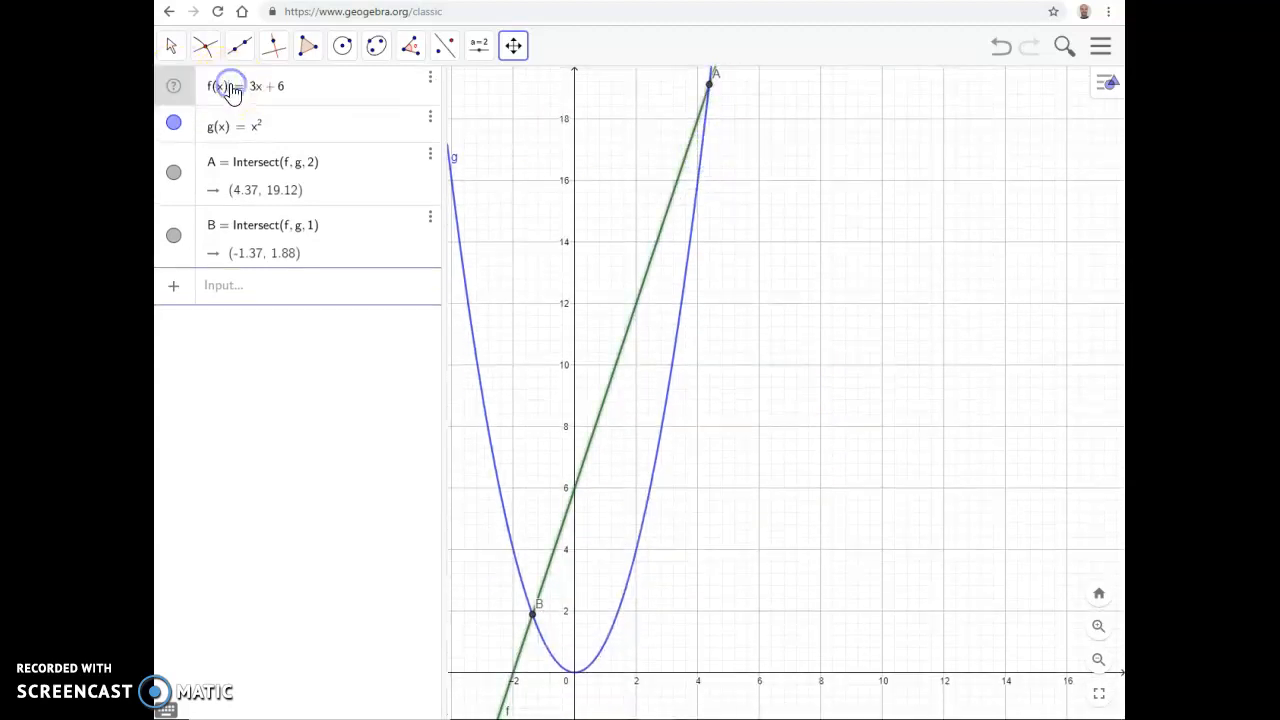
pyautogui.click(281, 97)
pyautogui.press('BackSpace')
pyautogui.write('2')
pyautogui.press('Return')
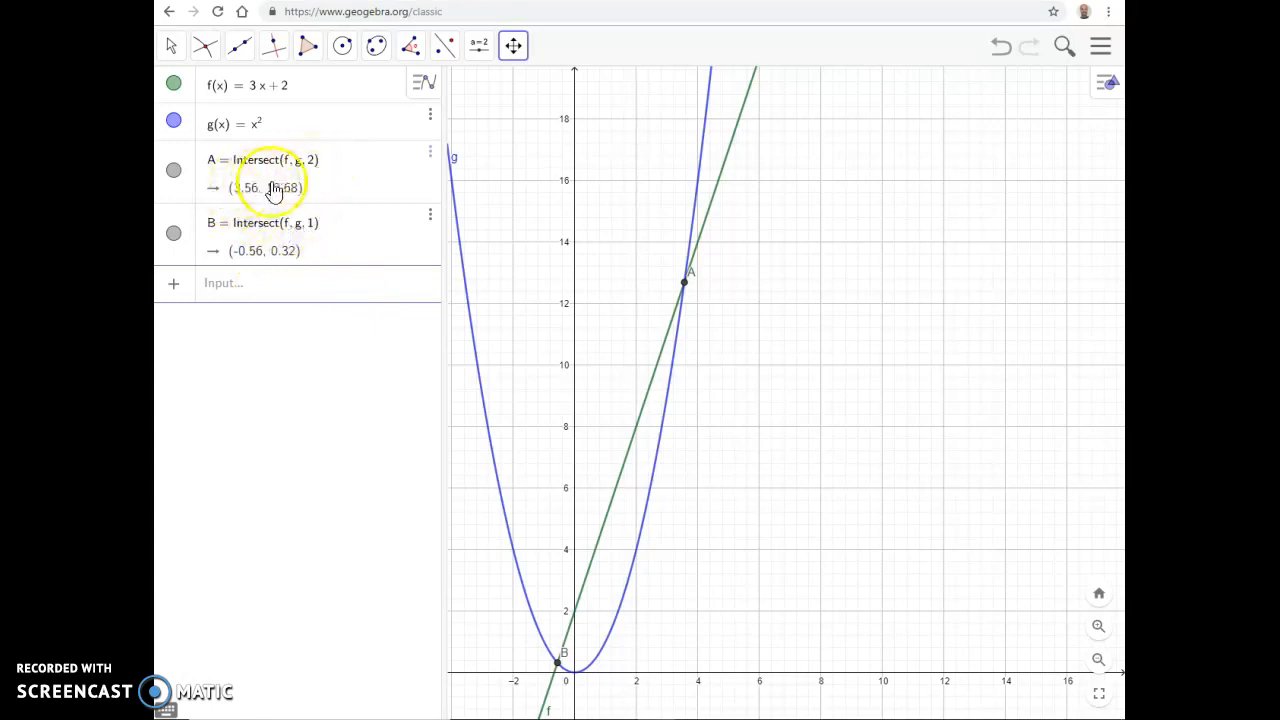
# Step: Extract the x-coordinate of intersection point A by entering x(A) as a new algebra expression
pyautogui.click(257, 288)
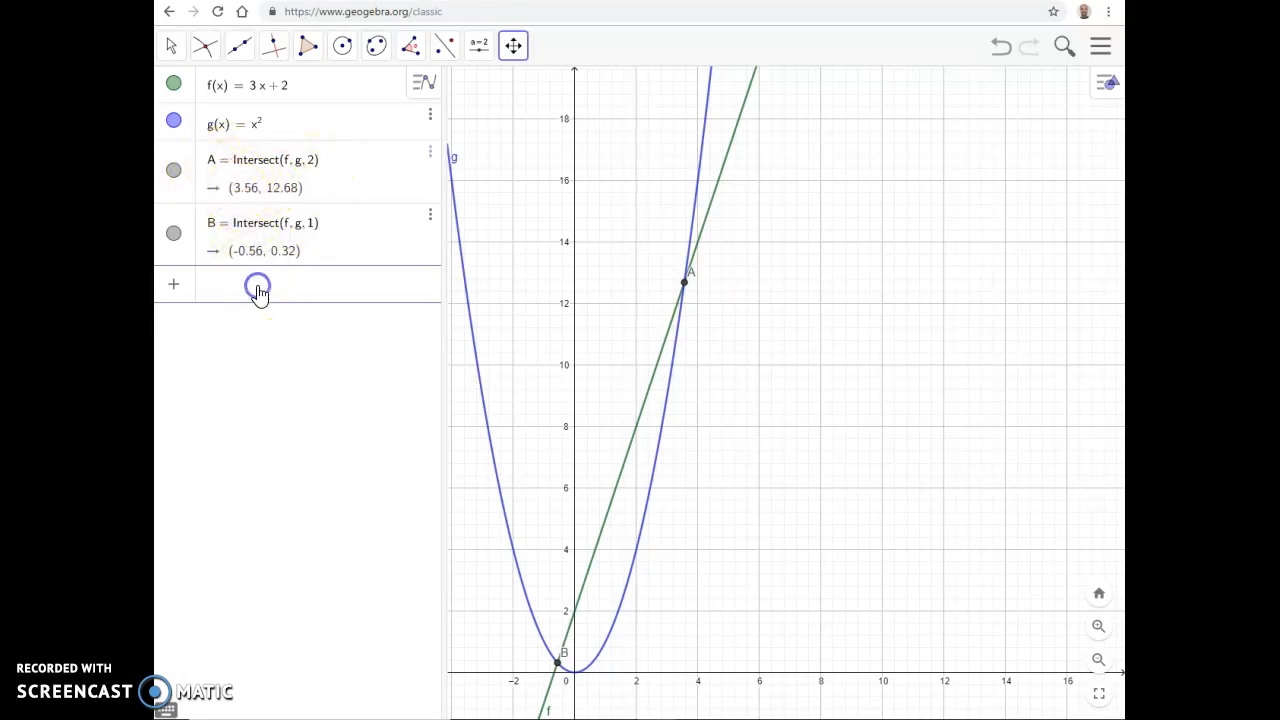
pyautogui.write('x(A)')
pyautogui.press('Return')
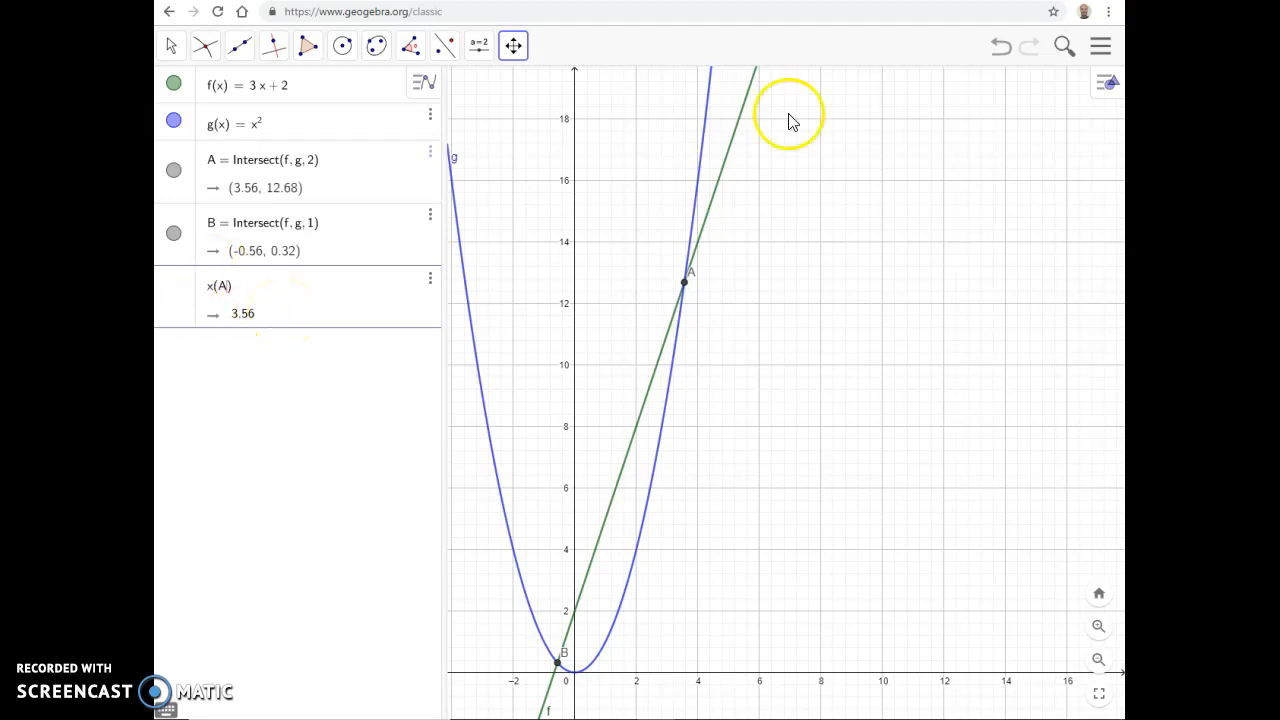
# Step: Display the Graphics 2 view alongside the Algebra and Graphics views
pyautogui.click(1102, 47)
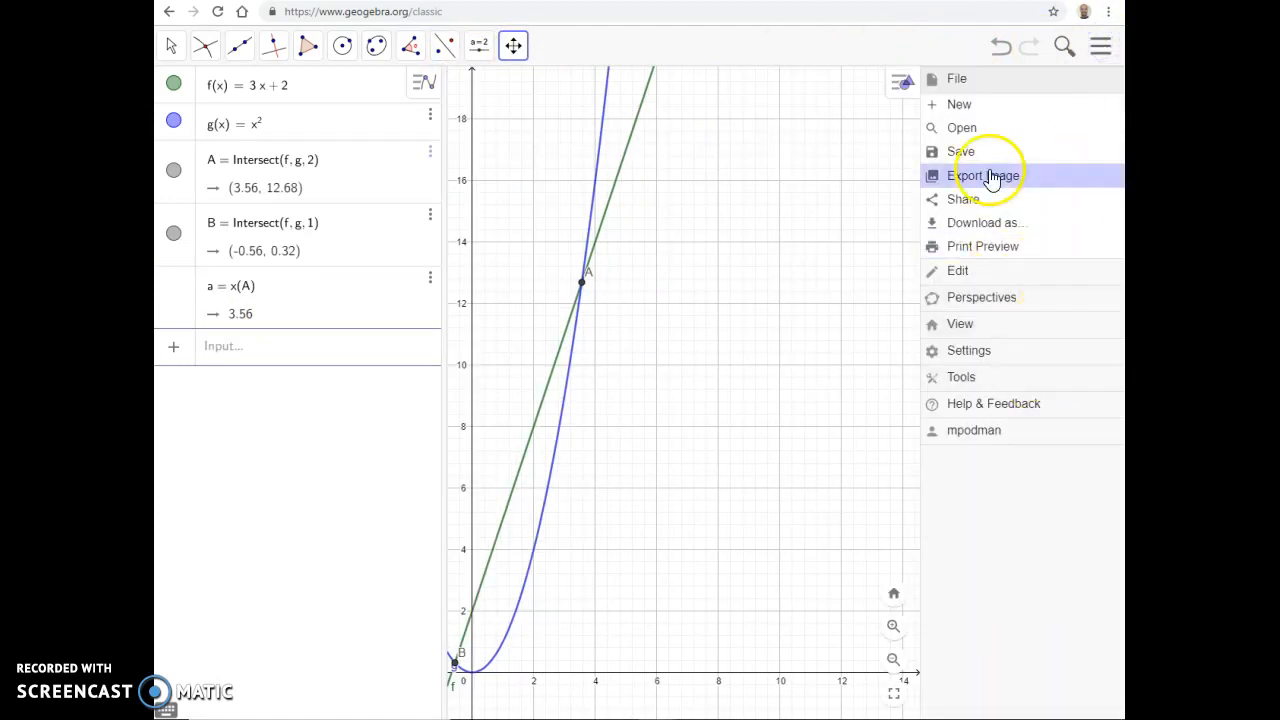
pyautogui.click(1004, 328)
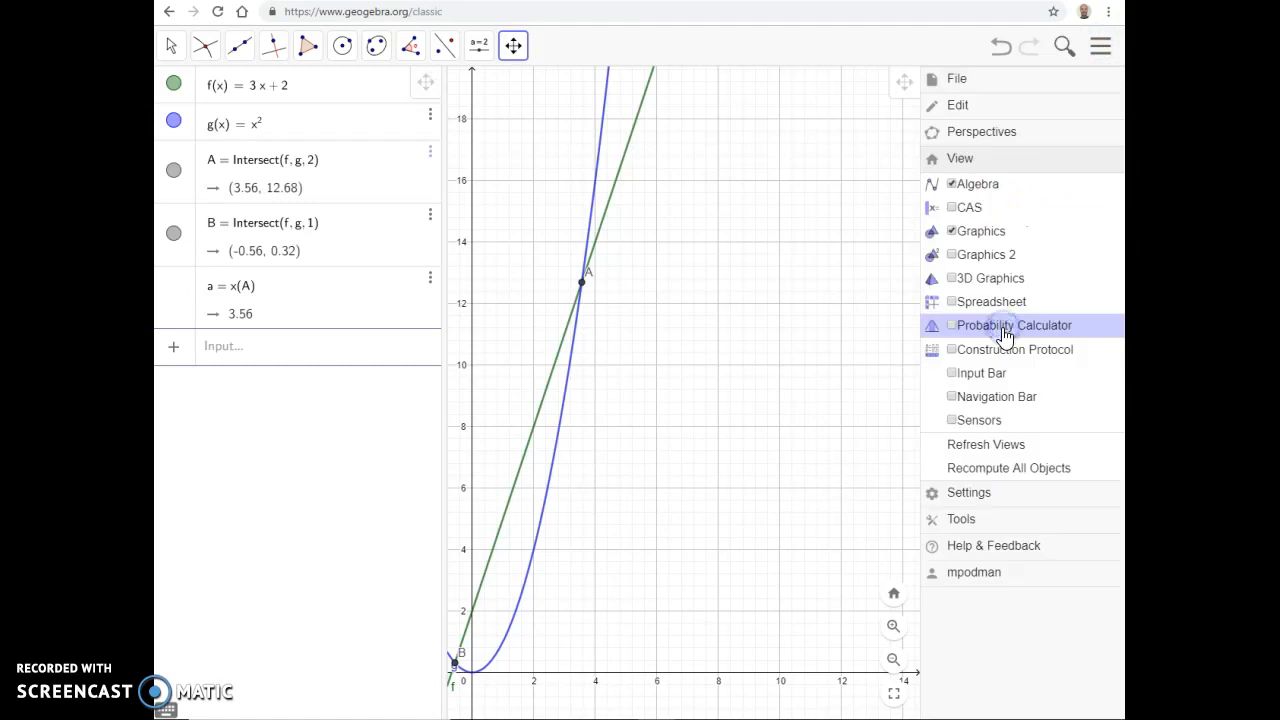
pyautogui.click(955, 257)
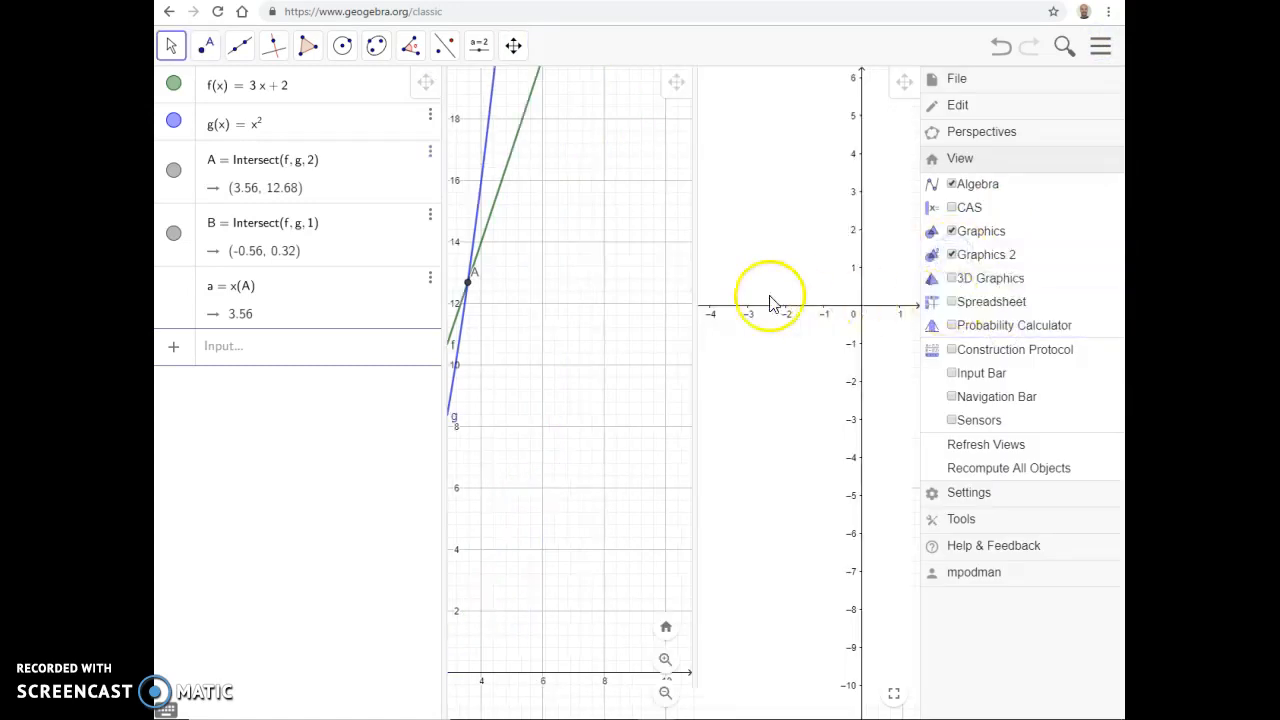
# Step: With Graphics 2 as the active view, create a point with A's coordinates swapped by entering (y(A), x(A))
pyautogui.click(743, 189)
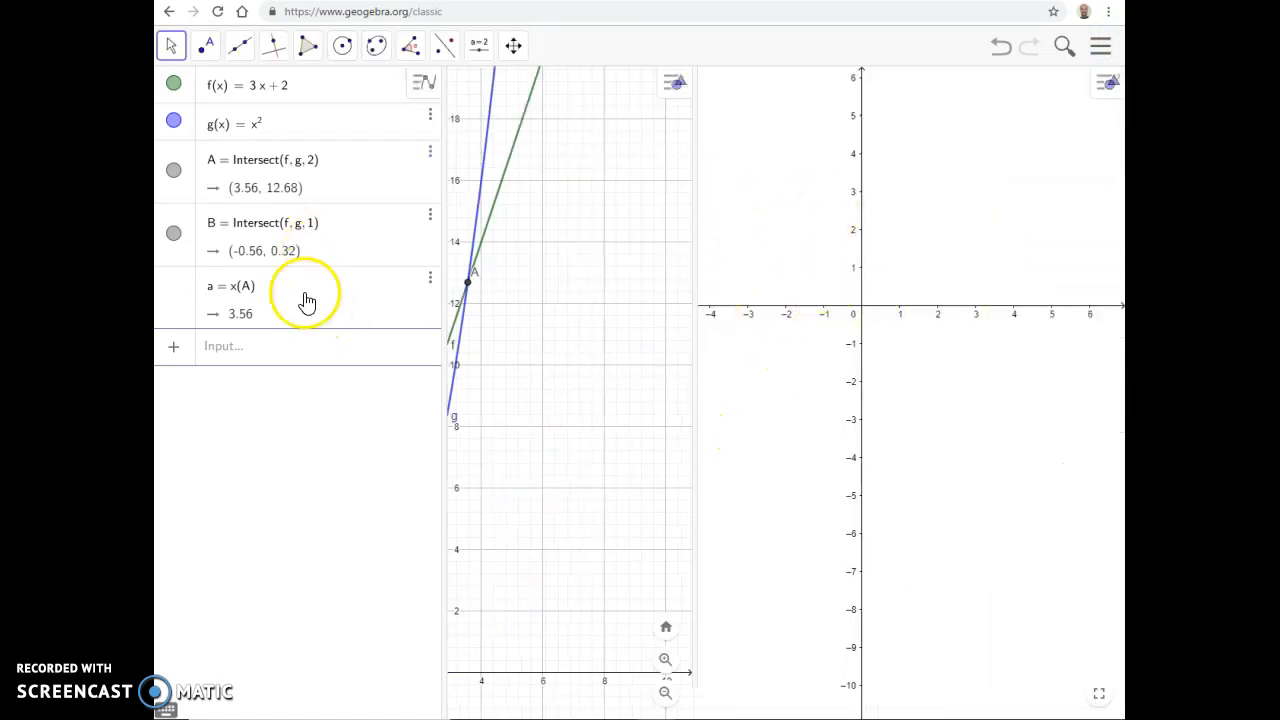
pyautogui.moveTo(598, 294); pyautogui.dragTo(679, 282)
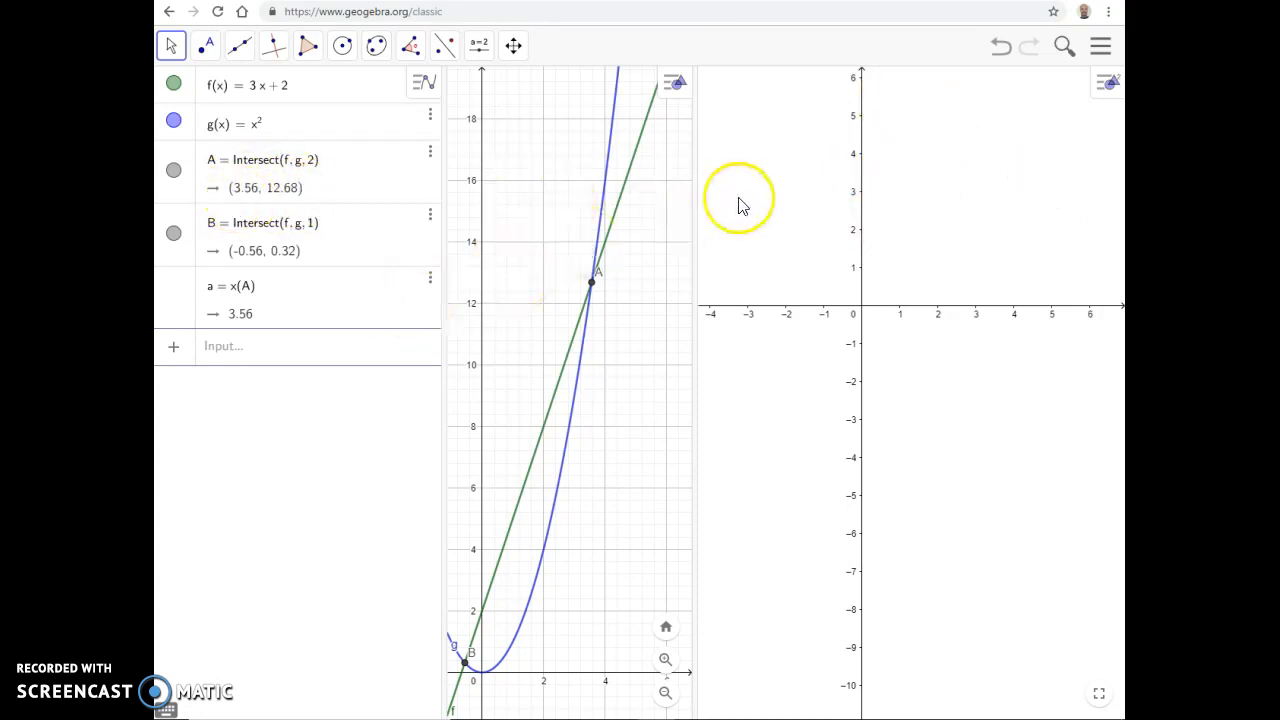
pyautogui.click(786, 200)
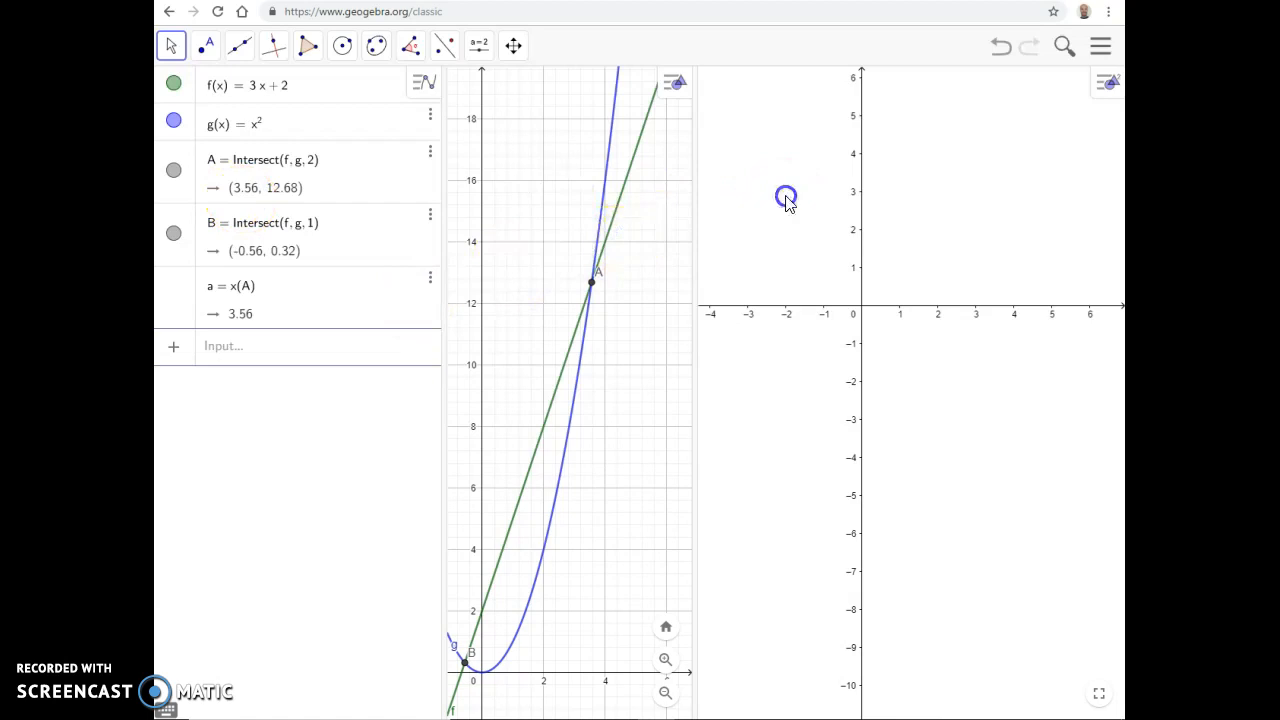
pyautogui.click(857, 194)
pyautogui.click(291, 358)
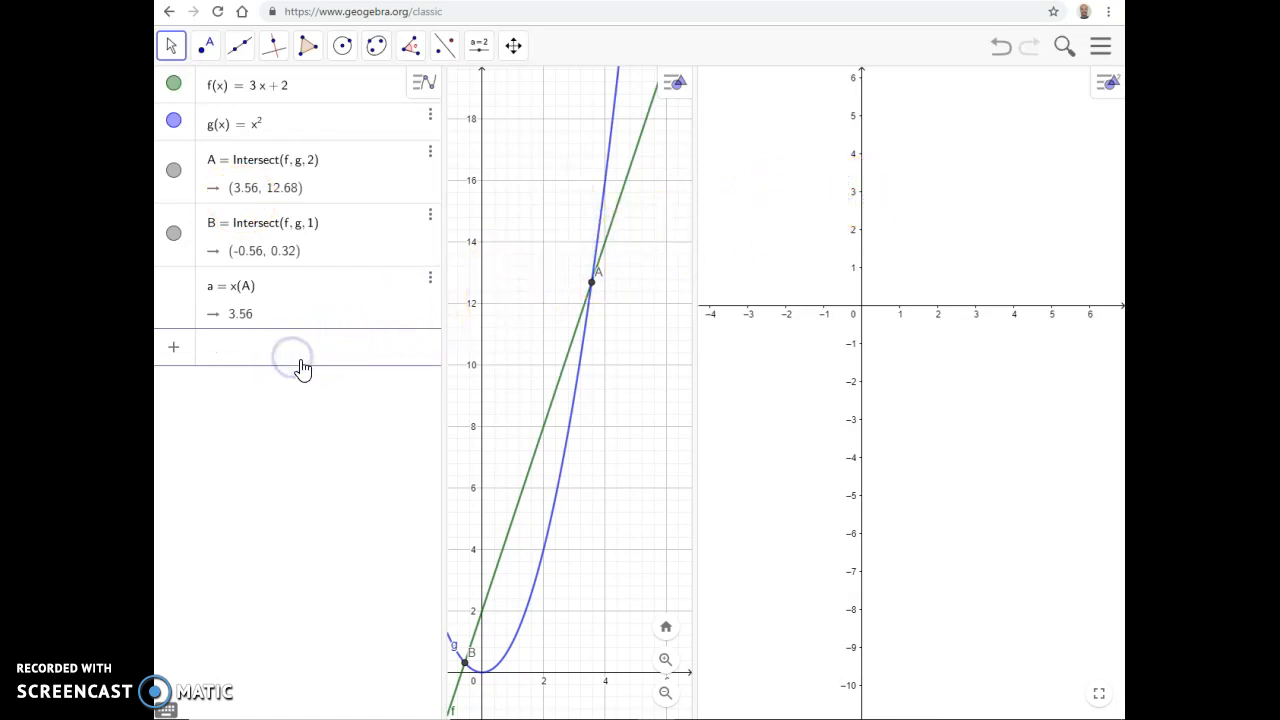
pyautogui.write('(')
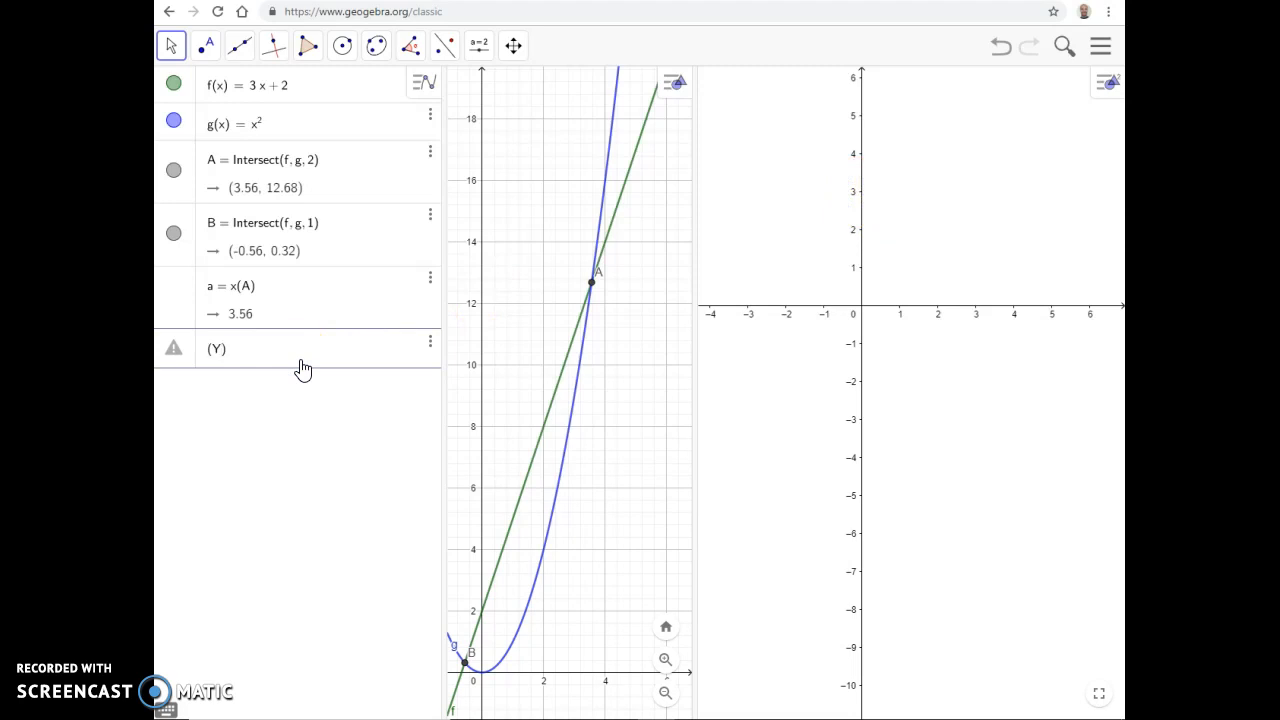
pyautogui.press('BackSpace')
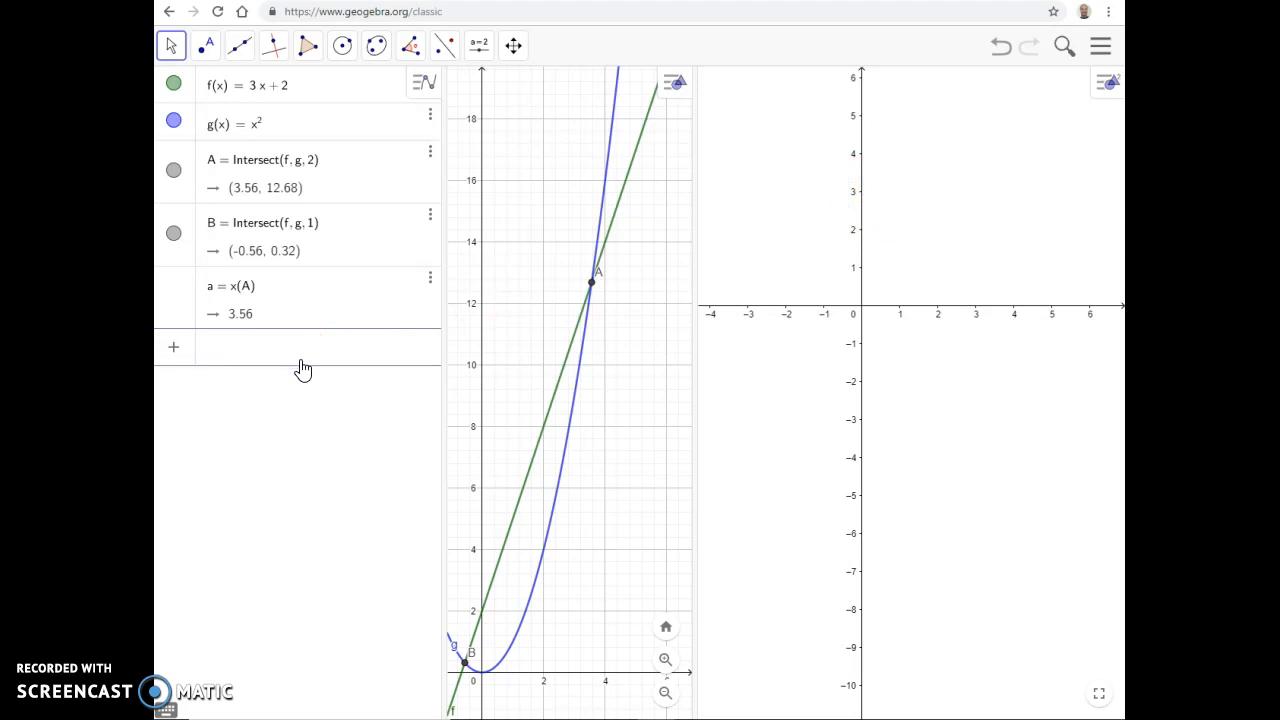
pyautogui.write('(y(A), x(A')
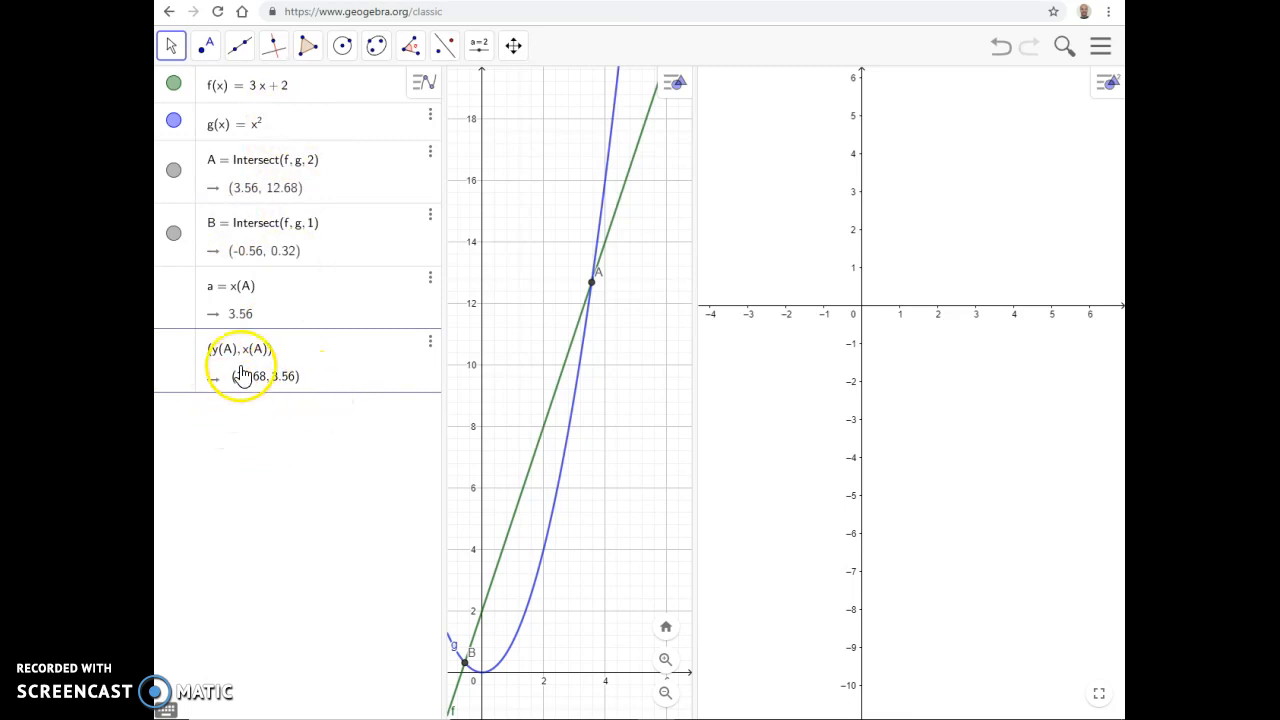
pyautogui.click(822, 480)
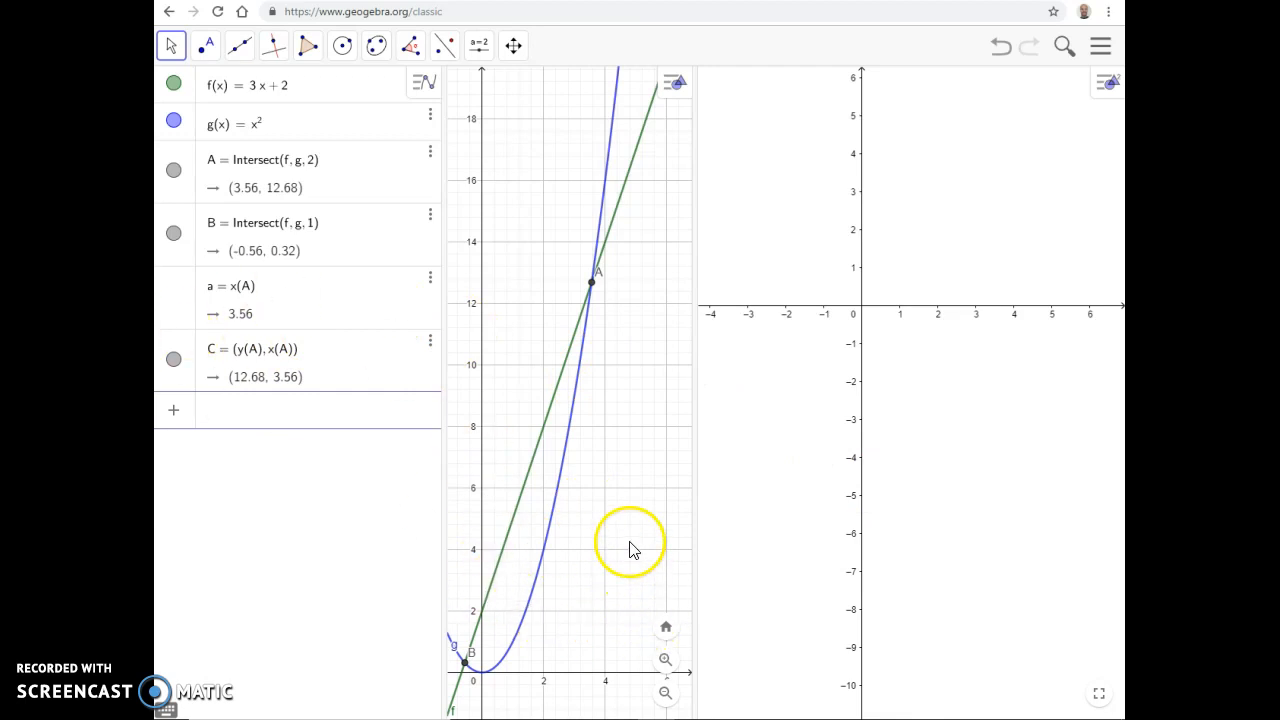
# Step: Bring point C into view in Graphics 2, with both intersection points visible in the first Graphics view
pyautogui.moveTo(634, 549); pyautogui.dragTo(578, 548)
pyautogui.scroll(-2, 578, 546)
pyautogui.scroll(-5, 578, 546)
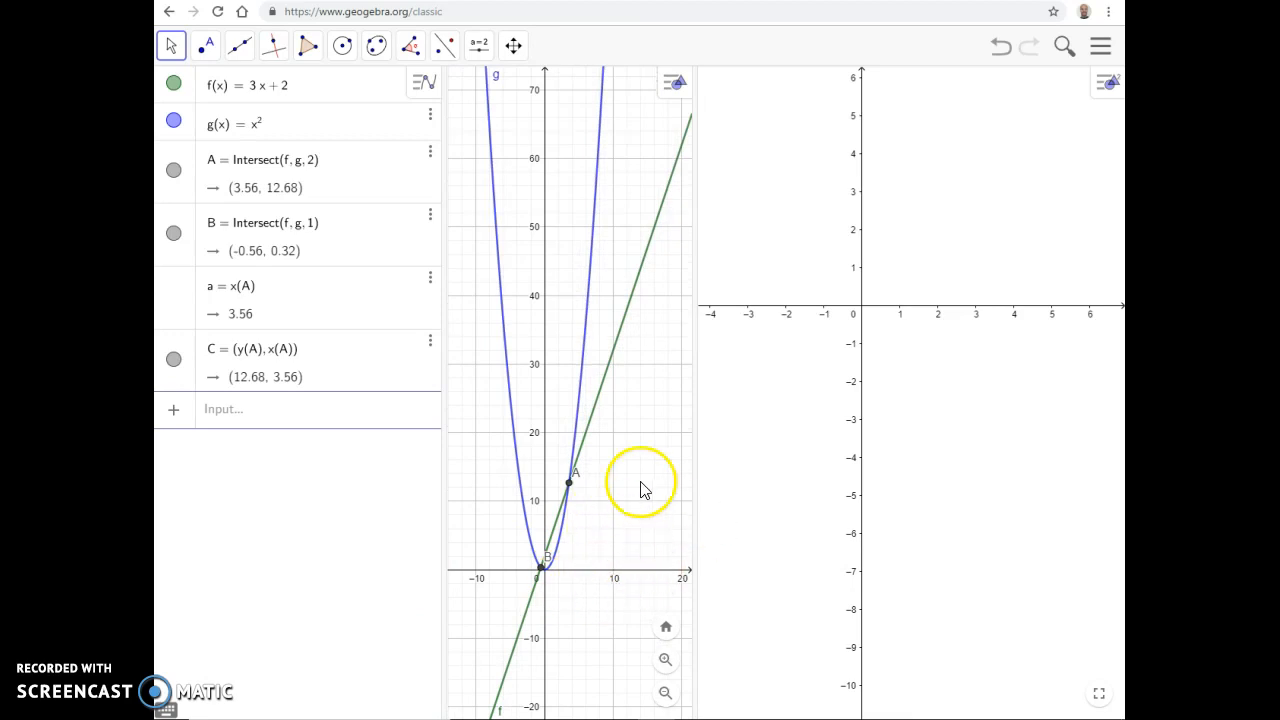
pyautogui.moveTo(1000, 263); pyautogui.dragTo(986, 333)
pyautogui.scroll(-9, 985, 331)
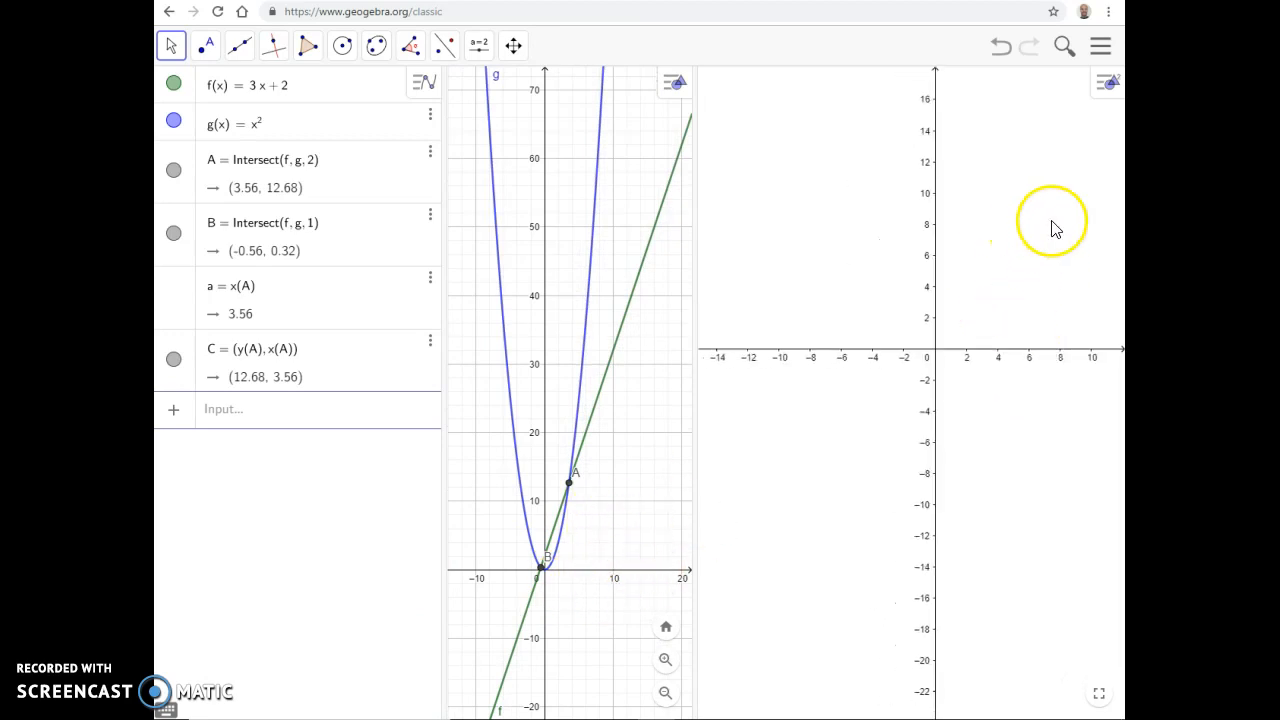
pyautogui.moveTo(1052, 222); pyautogui.dragTo(835, 378)
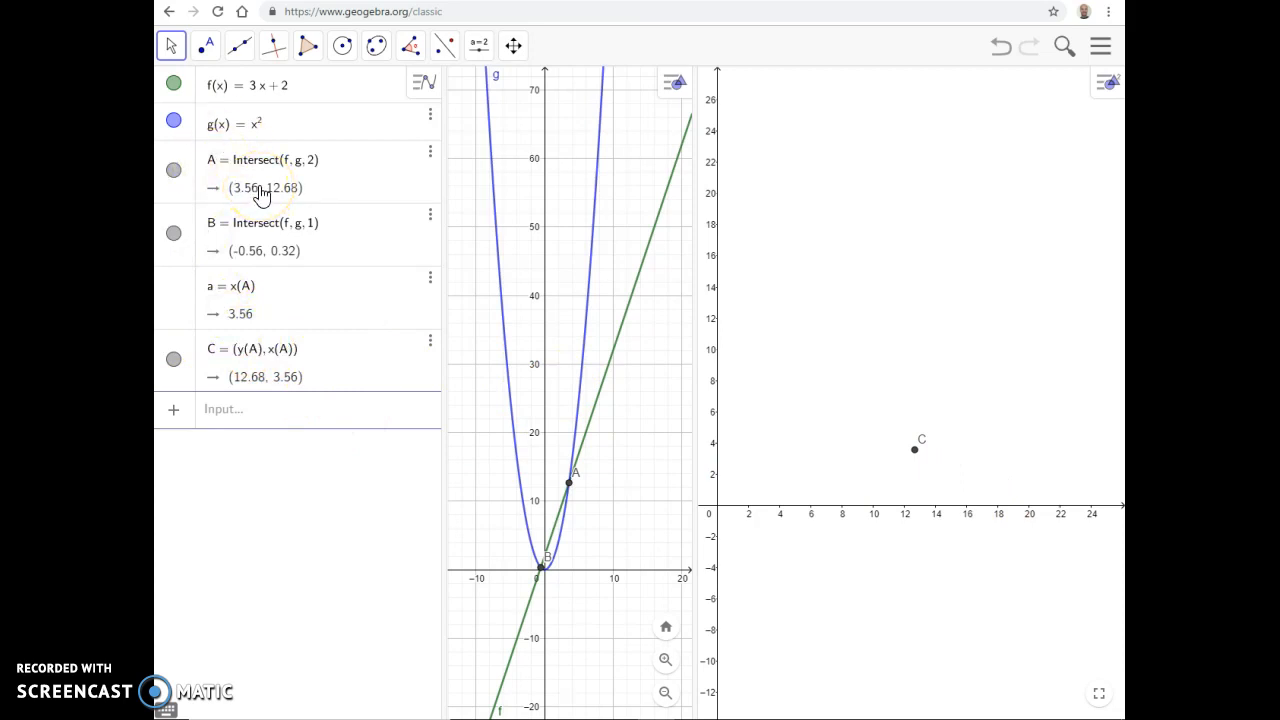
# Step: Replace the constant term of the line so that its definition is f(x) = 3x + 3
pyautogui.click(280, 92)
pyautogui.press('Delete')
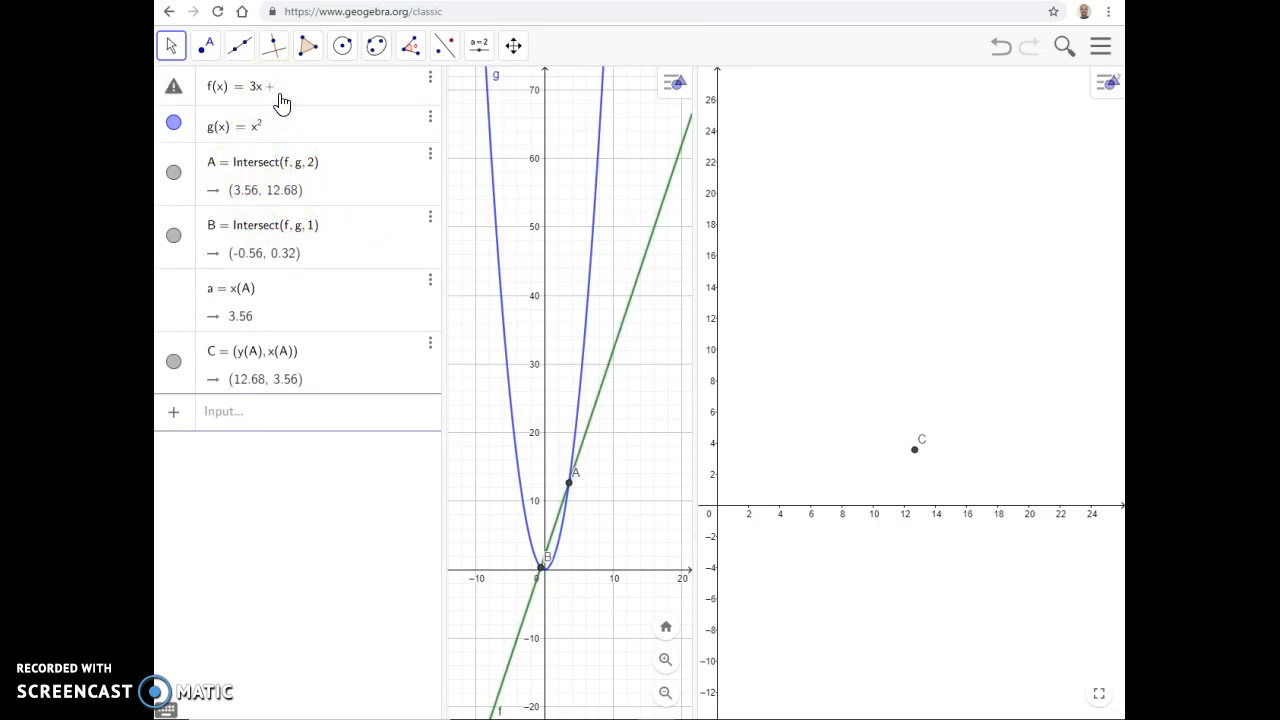
pyautogui.write('3')
pyautogui.press('Return')
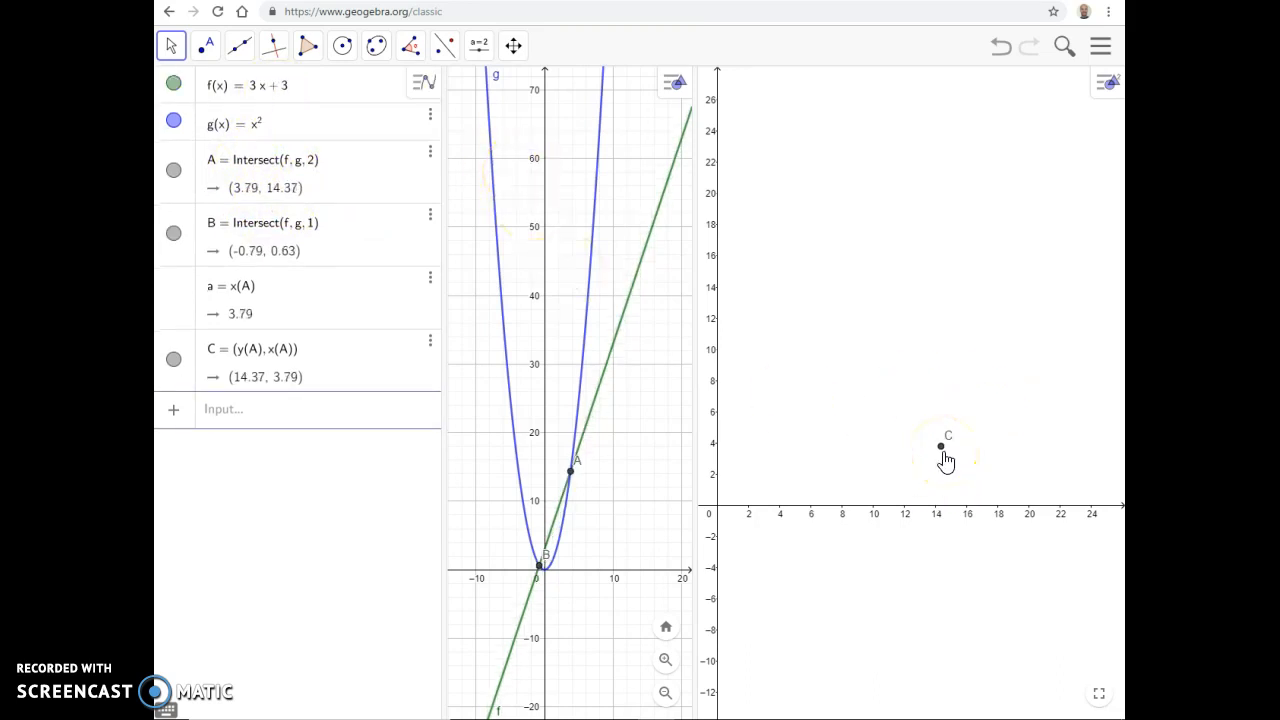
# Step: Review point C's advanced location settings, leaving it assigned to Graphics 2 and Algebra but not to Graphics
pyautogui.rightClick(944, 450)
pyautogui.click(990, 592)
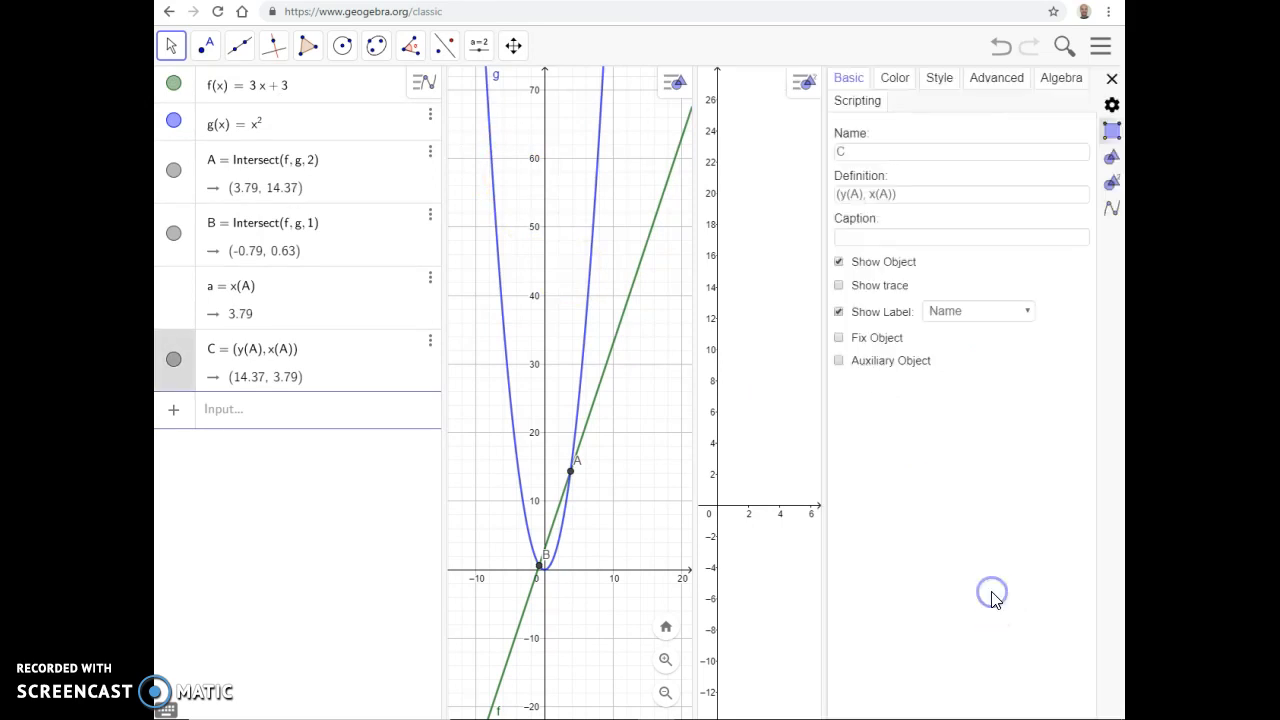
pyautogui.click(996, 80)
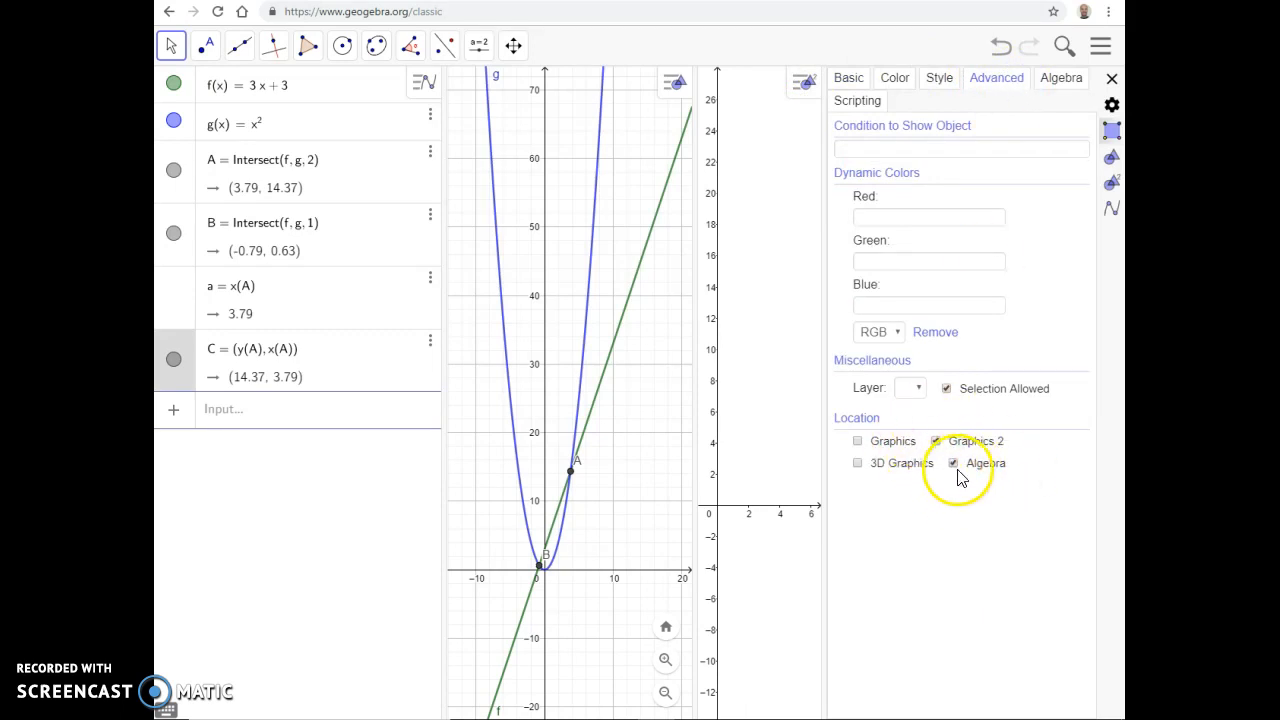
pyautogui.click(858, 442)
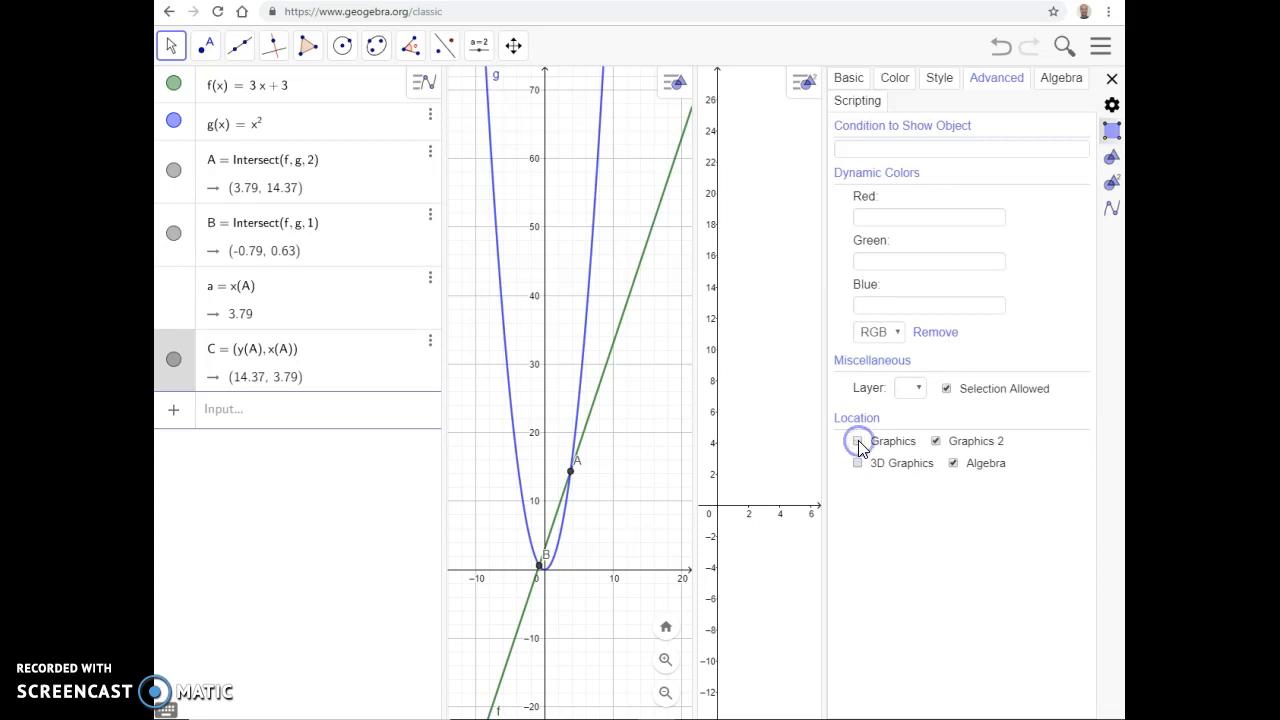
pyautogui.click(858, 442)
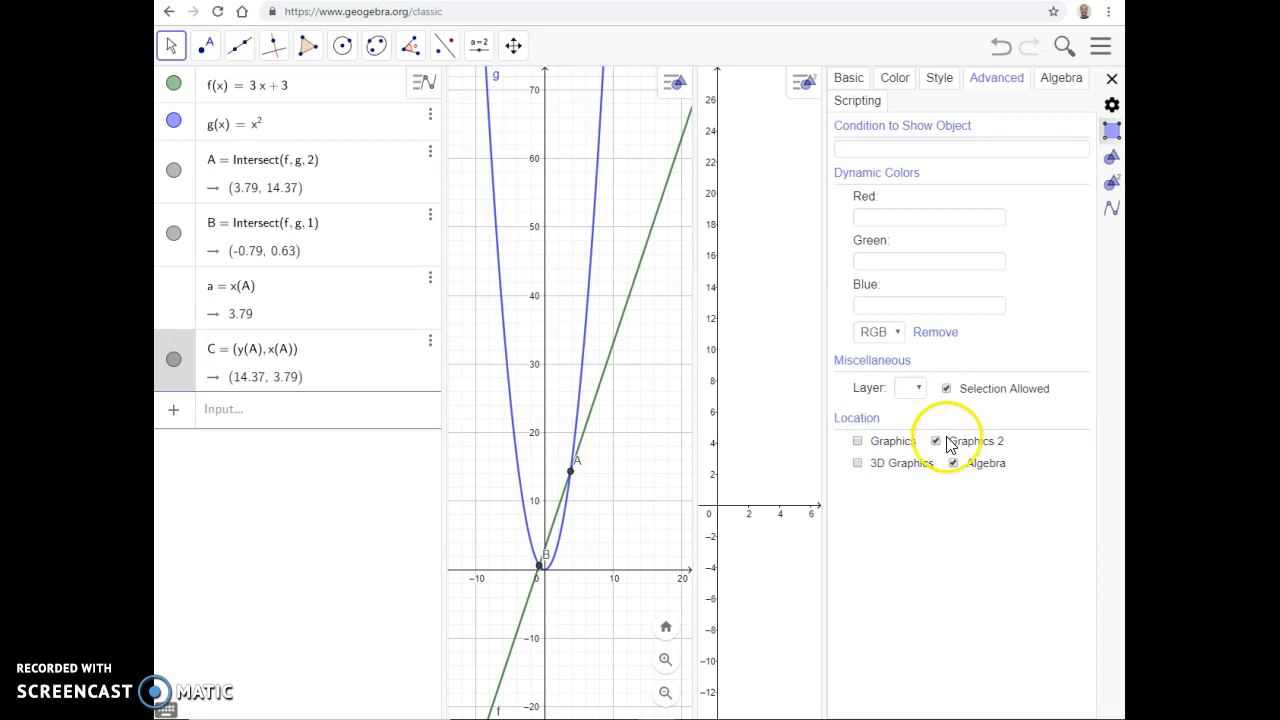
pyautogui.click(1111, 79)
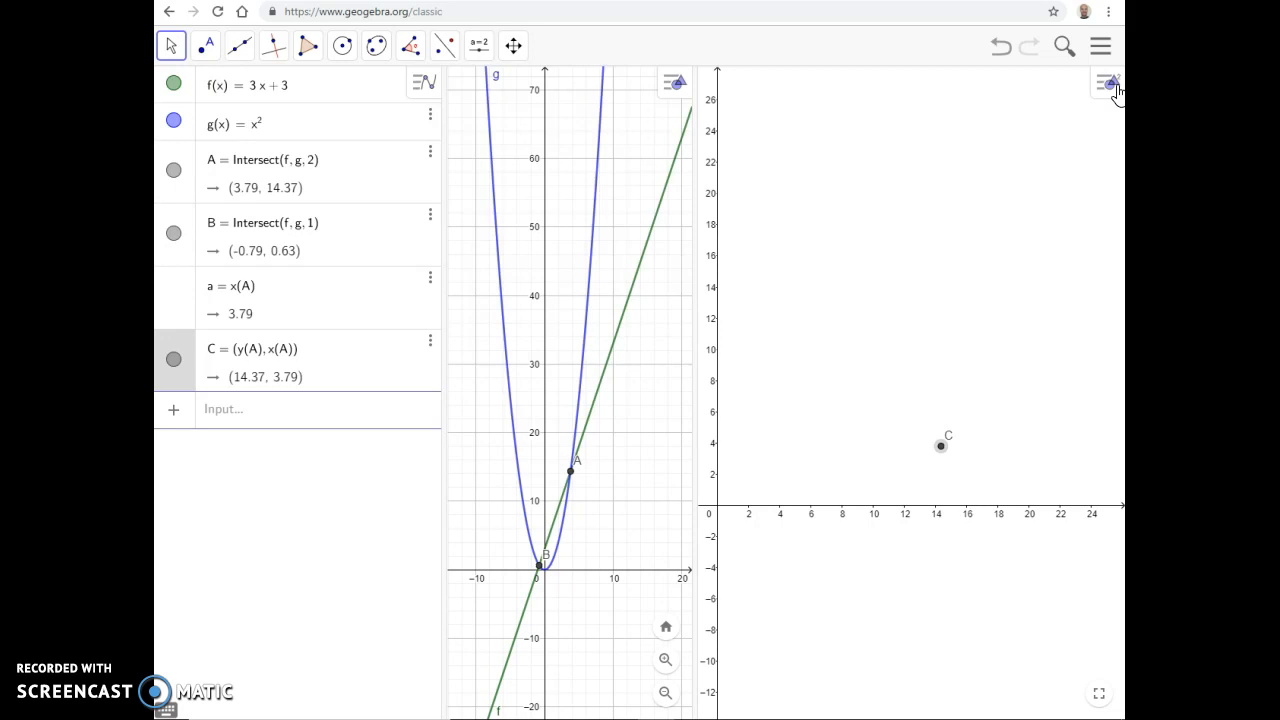
# Step: Open the first Graphics view's settings and try to hide its axes with the Show Axes option
pyautogui.rightClick(640, 345)
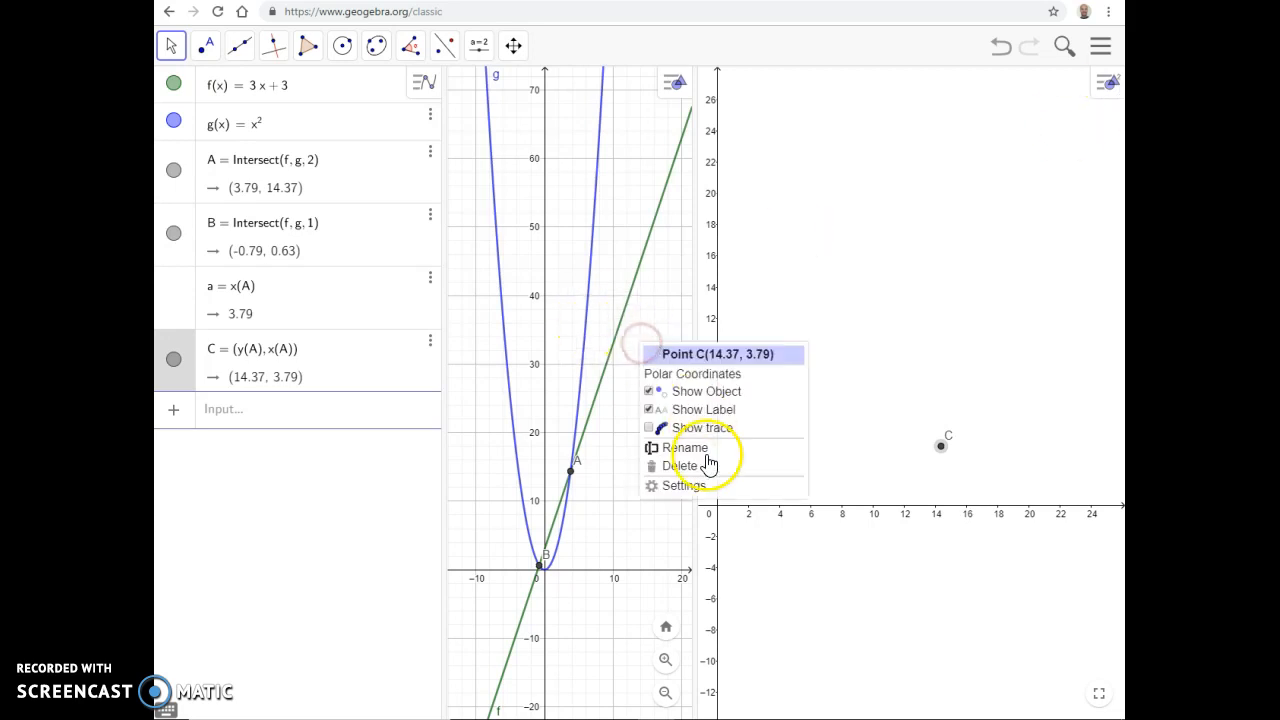
pyautogui.click(629, 209)
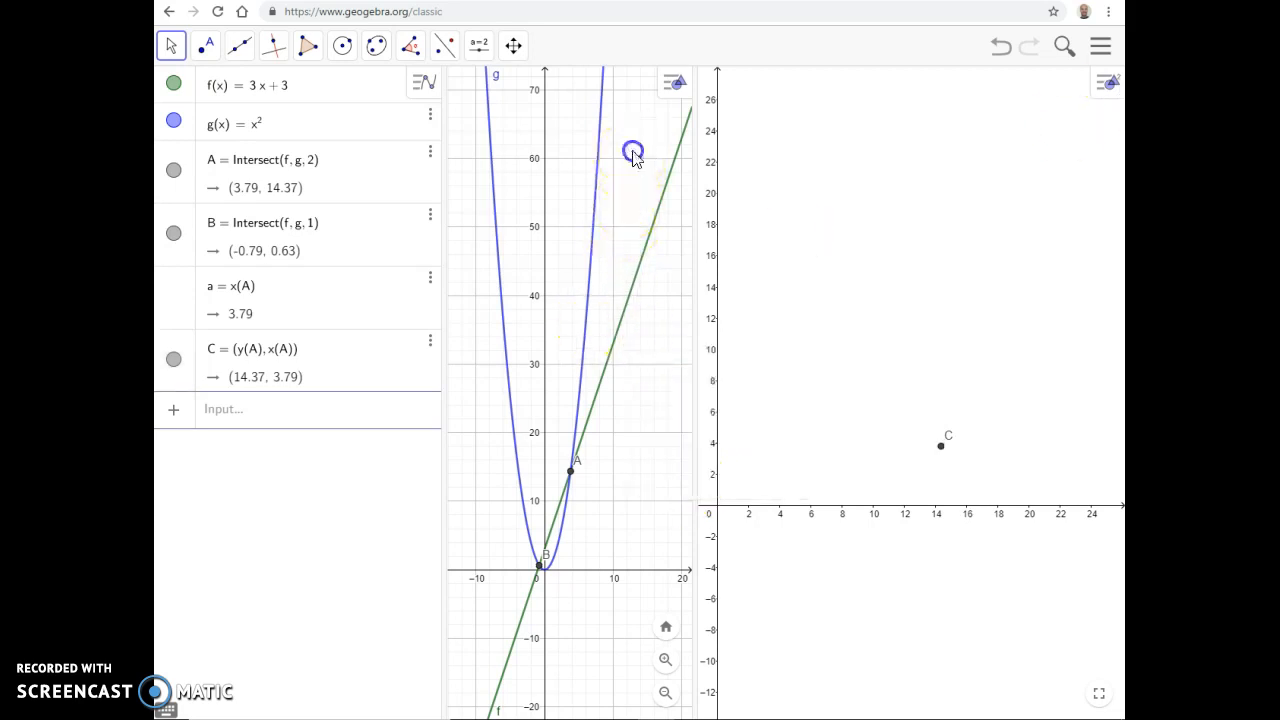
pyautogui.rightClick(634, 152)
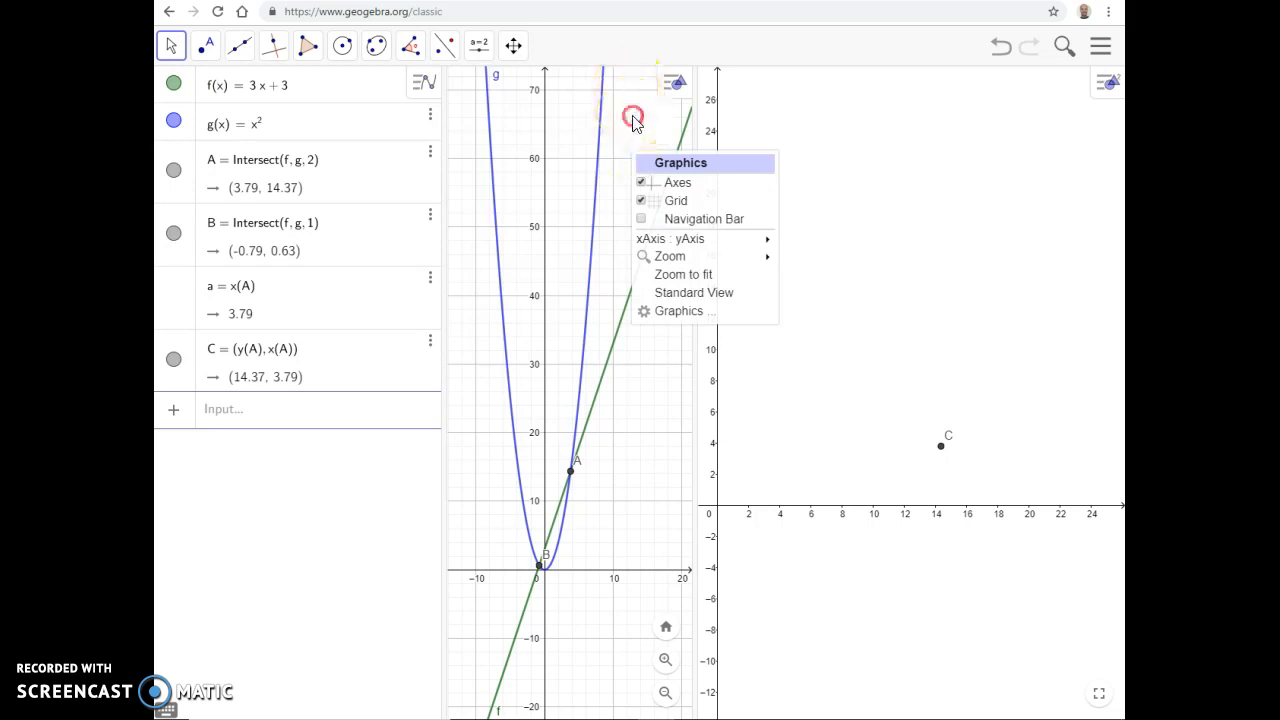
pyautogui.rightClick(634, 118)
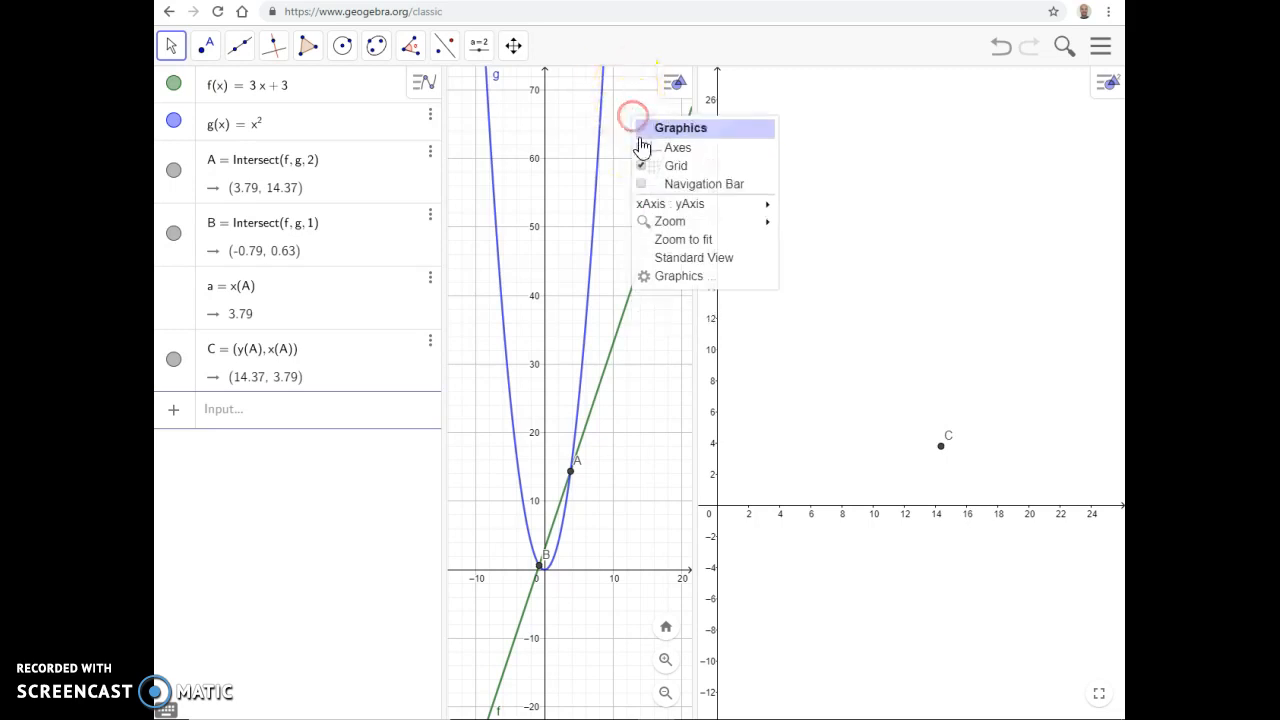
pyautogui.click(682, 277)
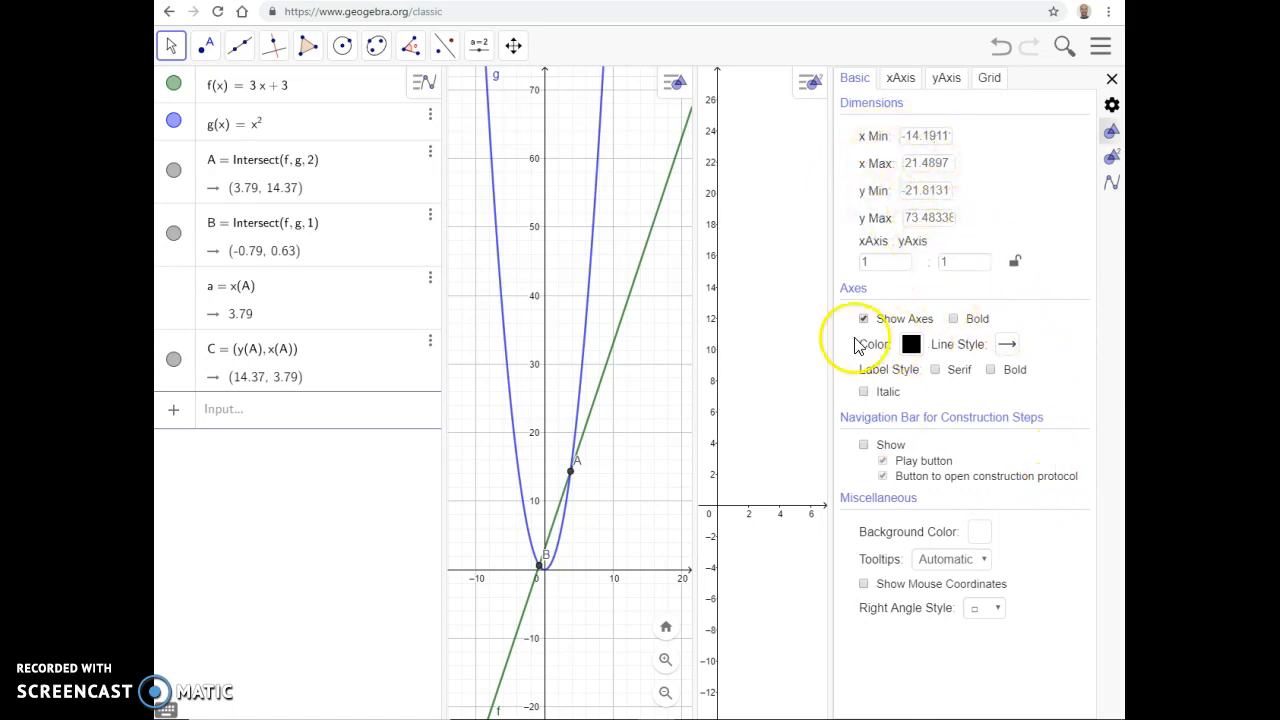
pyautogui.click(864, 320)
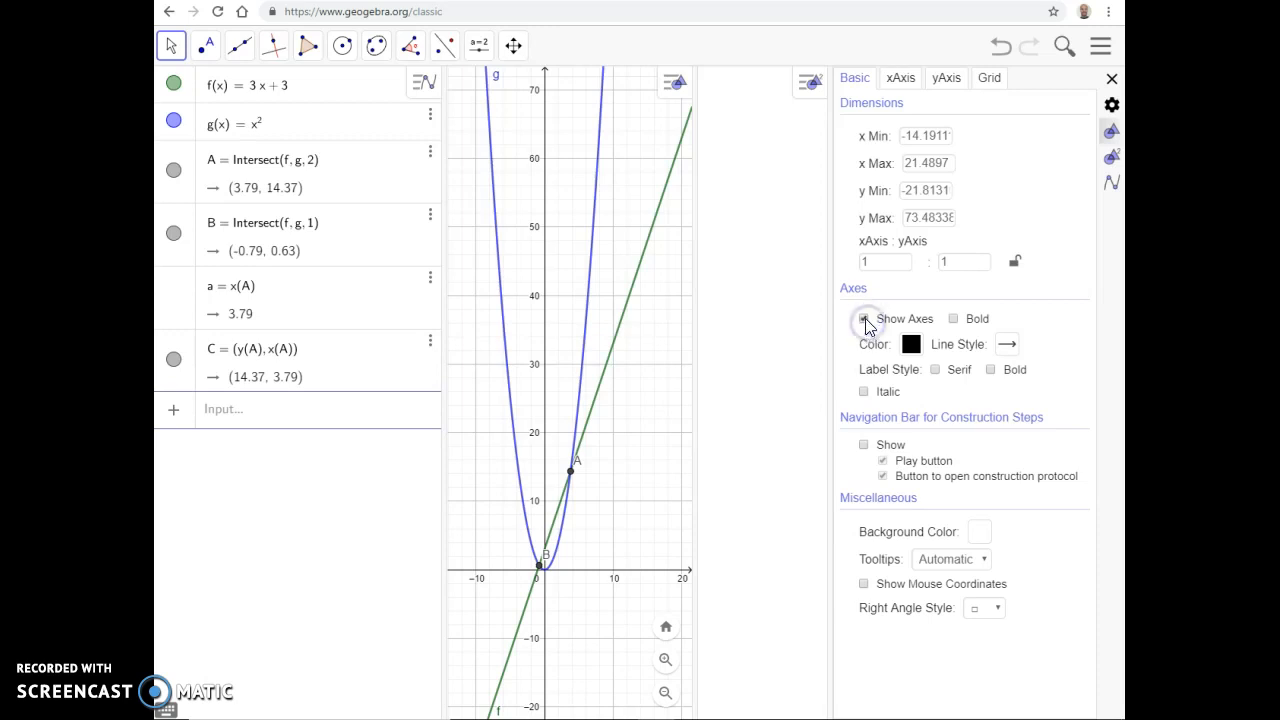
pyautogui.click(953, 319)
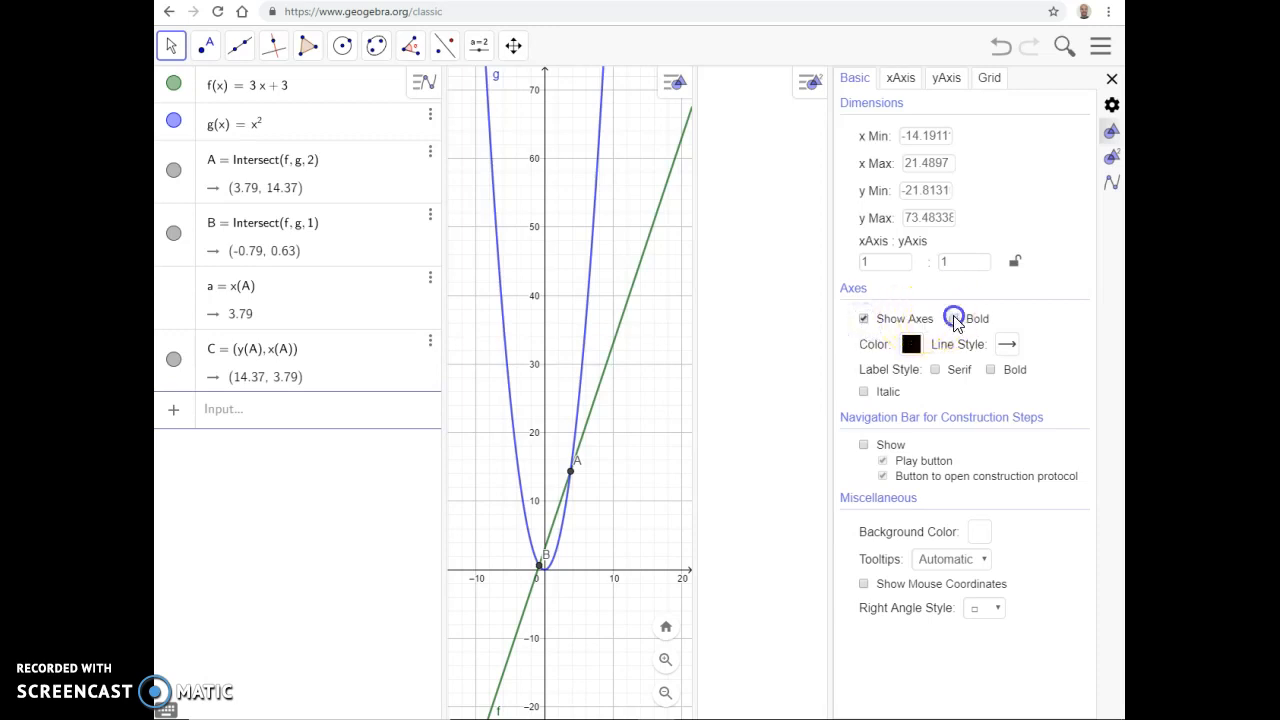
pyautogui.click(862, 320)
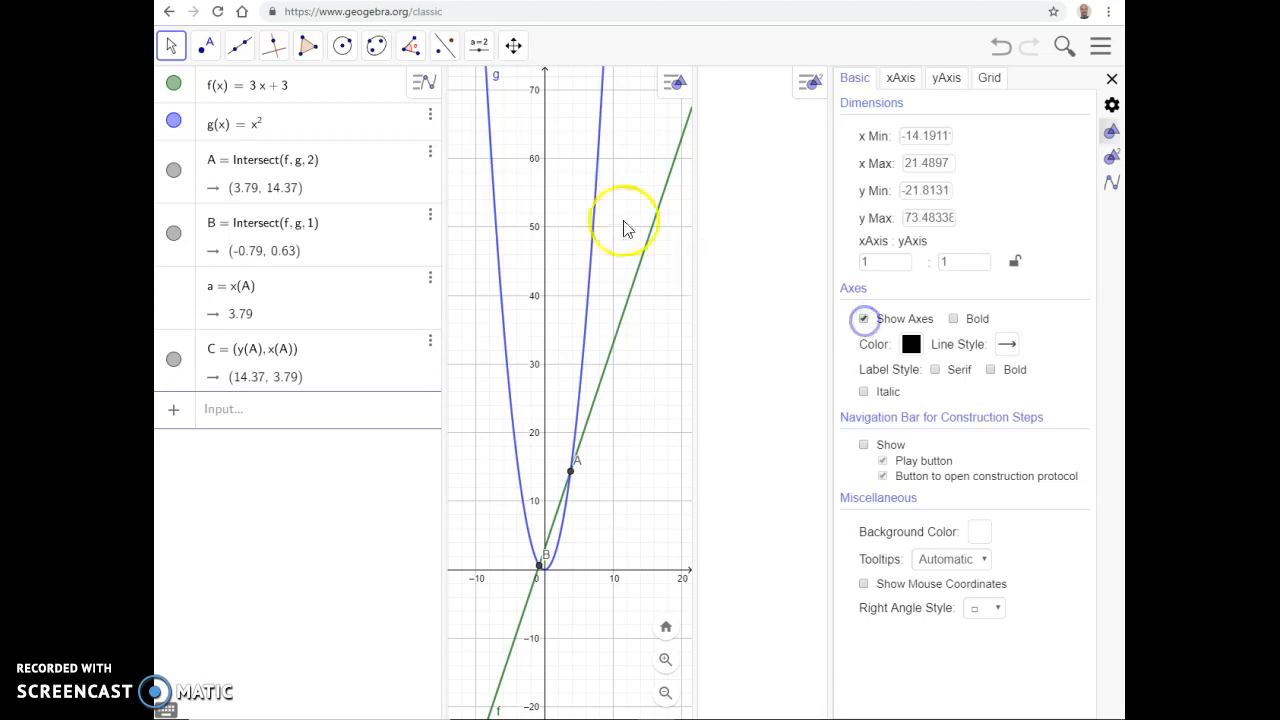
# Step: Reopen the Graphics view settings, look through the axis and grid options, and retry the basic axes options
pyautogui.rightClick(608, 188)
pyautogui.click(647, 343)
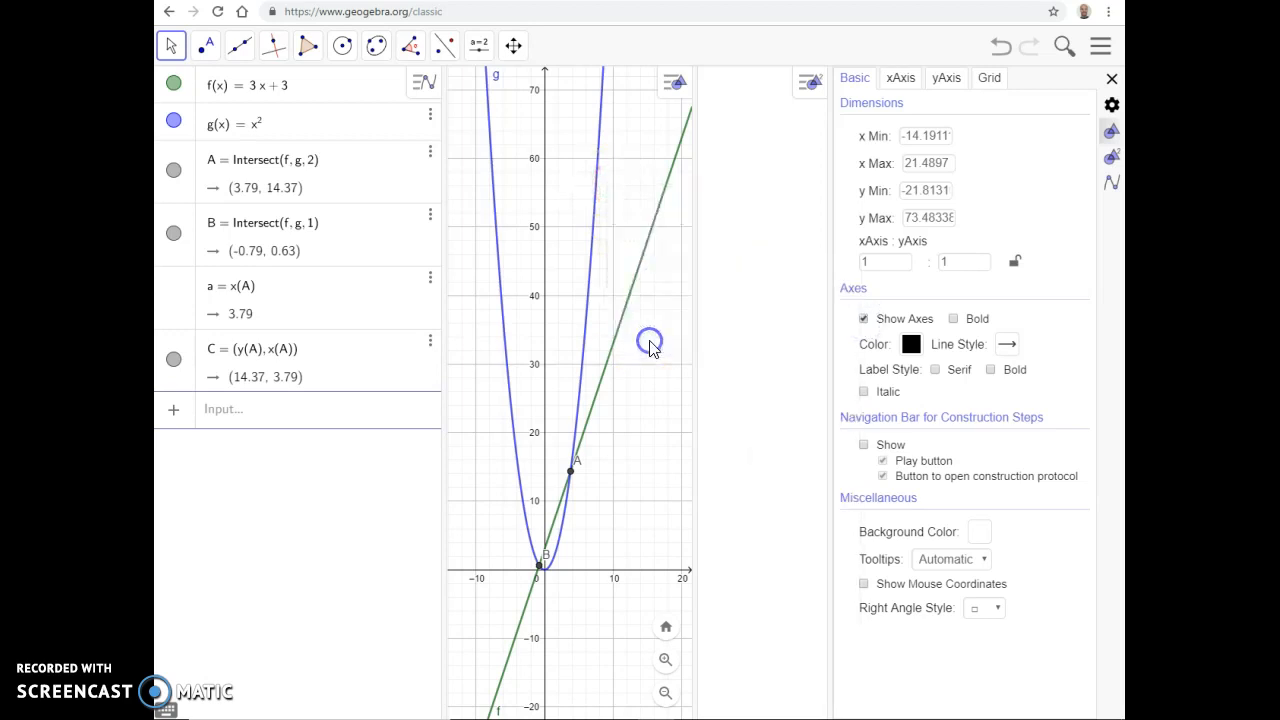
pyautogui.click(914, 82)
pyautogui.click(989, 80)
pyautogui.click(855, 80)
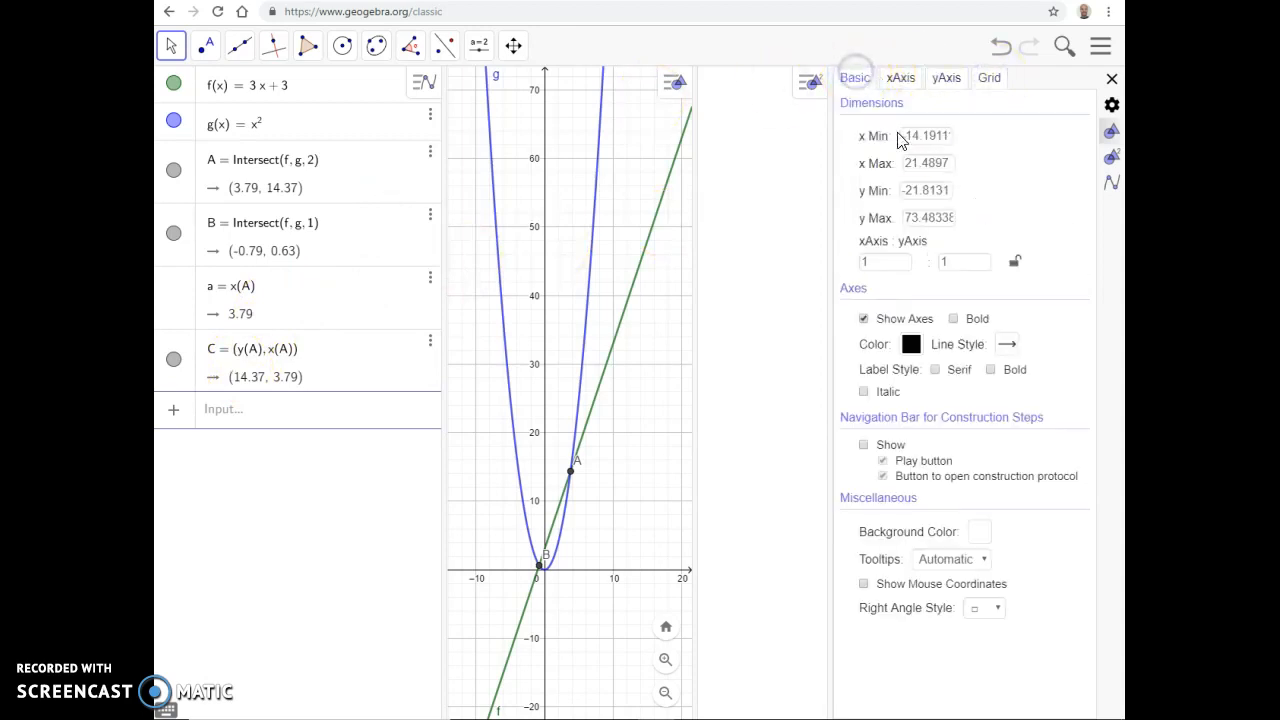
pyautogui.click(865, 320)
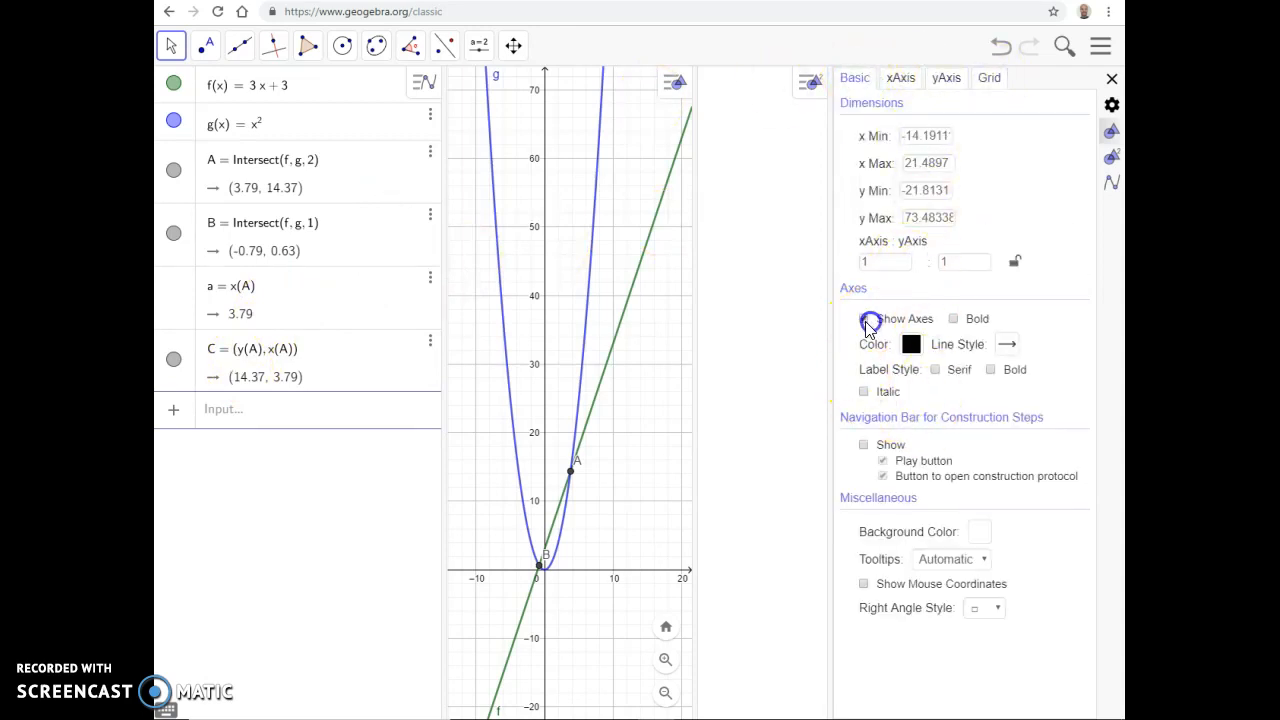
pyautogui.click(864, 392)
# Step: Change the background color of the first Graphics view to orange-yellow
pyautogui.click(977, 532)
pyautogui.click(548, 293)
pyautogui.click(667, 513)
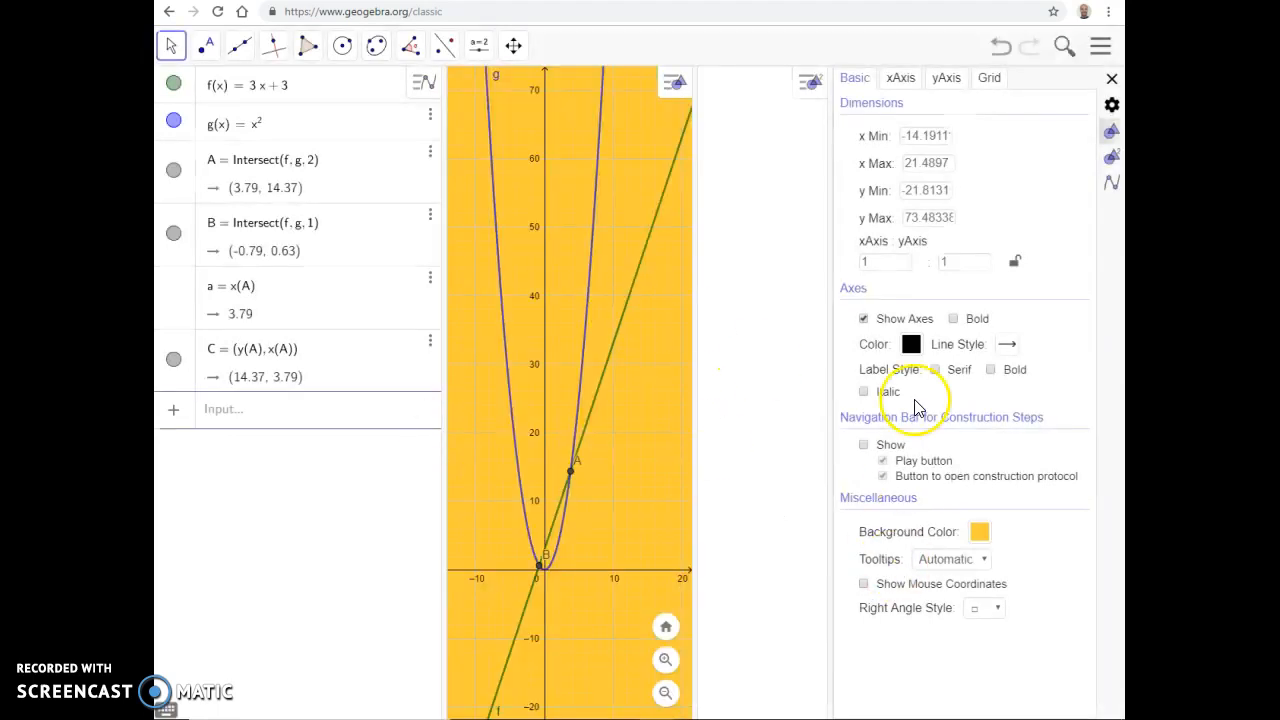
# Step: Try the Show Axes option again and set the first Graphics view's background color back to white
pyautogui.click(864, 319)
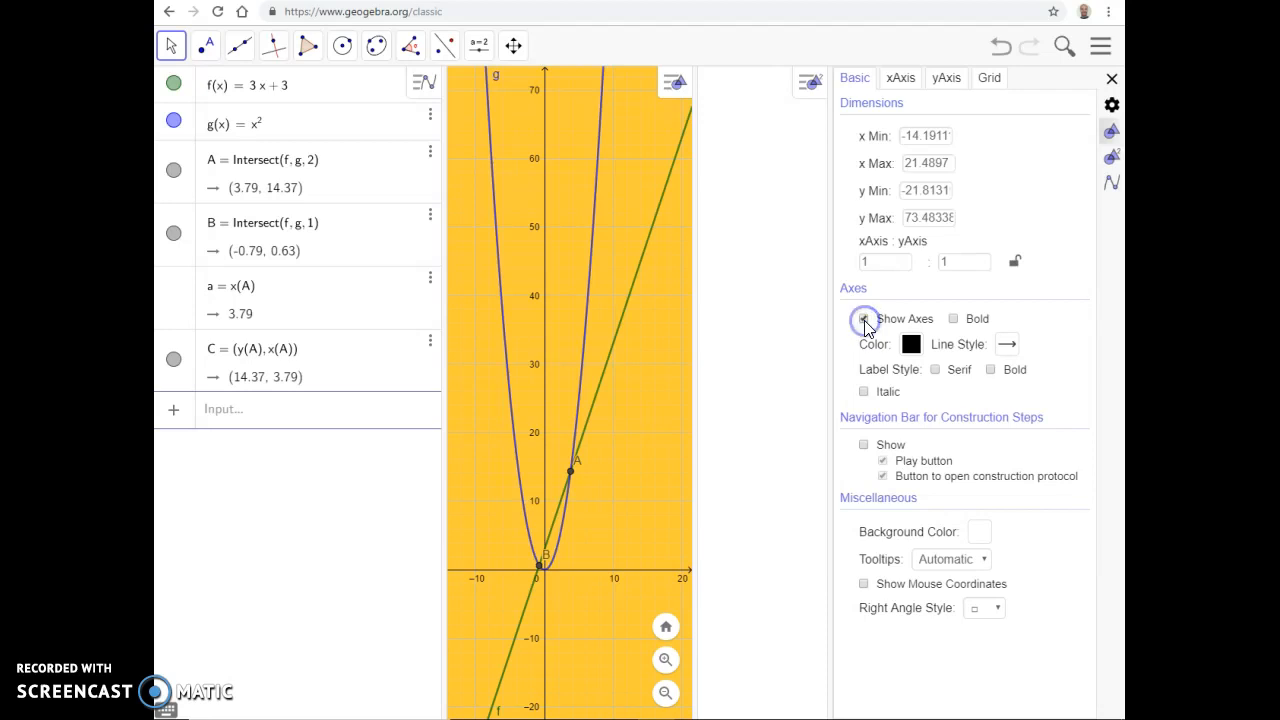
pyautogui.click(1111, 183)
pyautogui.click(979, 531)
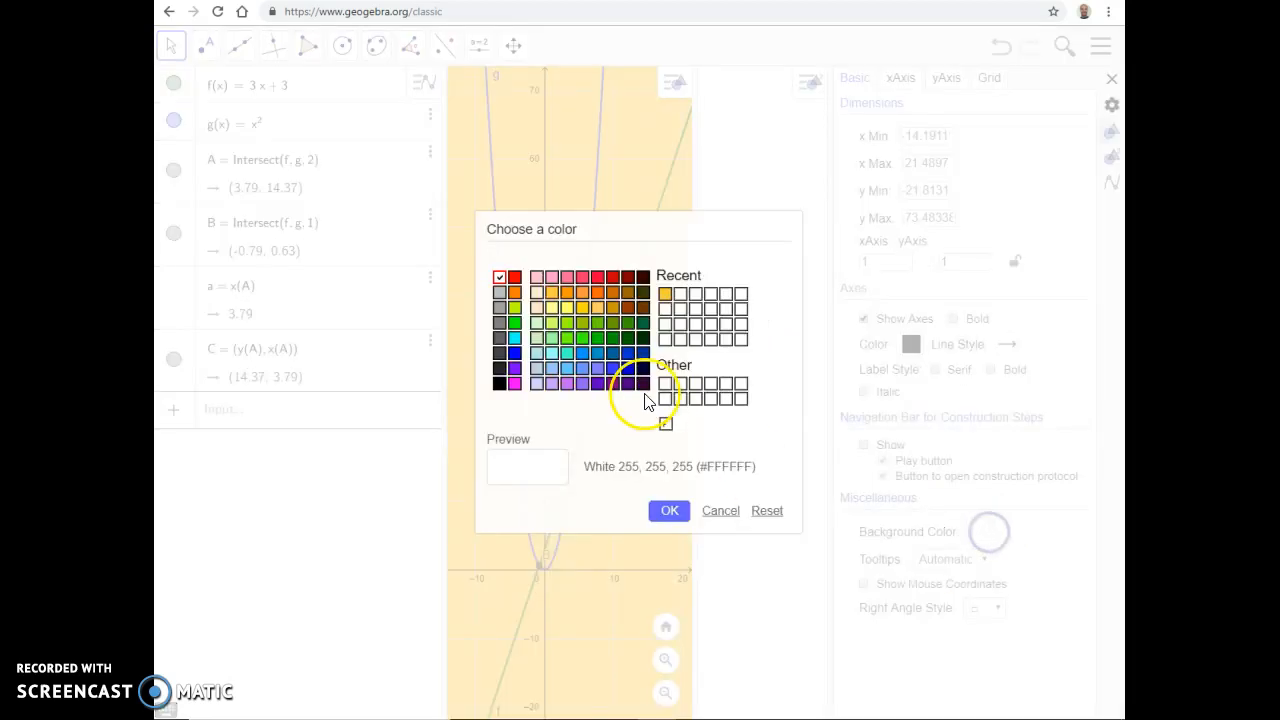
pyautogui.click(680, 293)
pyautogui.click(669, 510)
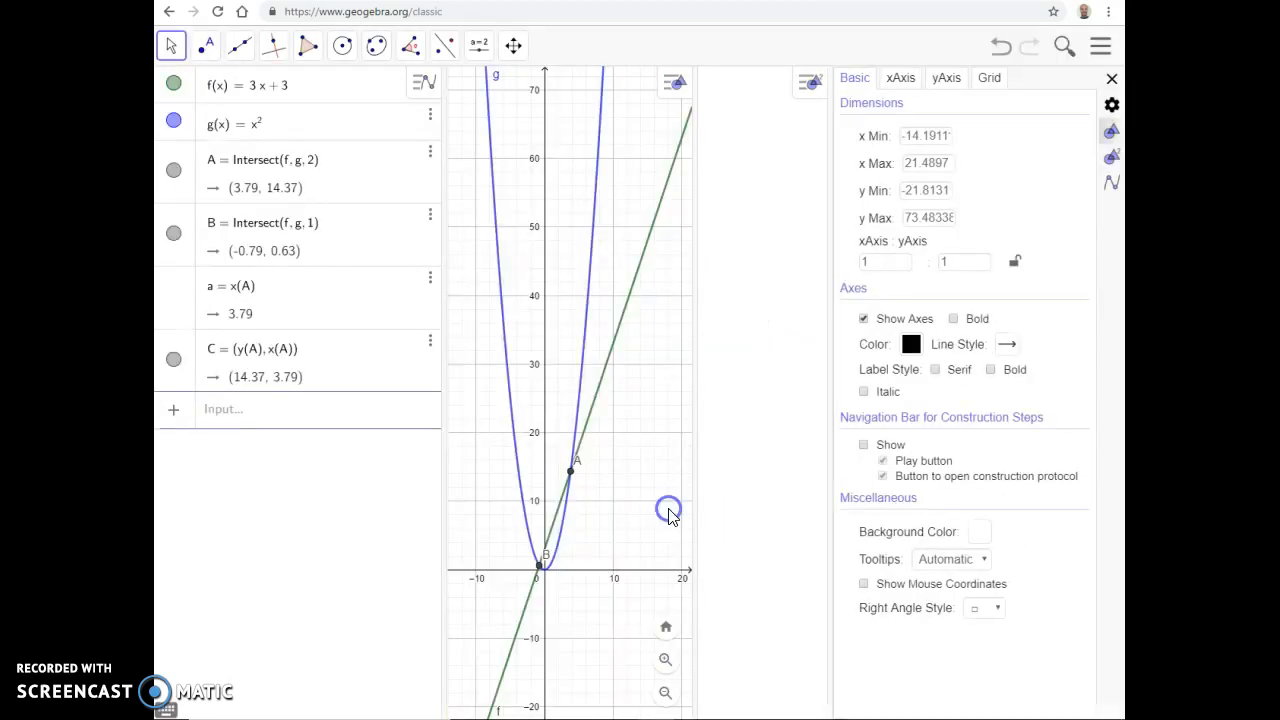
# Step: Try the Show Axes option and the x-axis and y-axis Show Numbers options for the first Graphics view, and close its settings
pyautogui.click(861, 320)
pyautogui.click(899, 78)
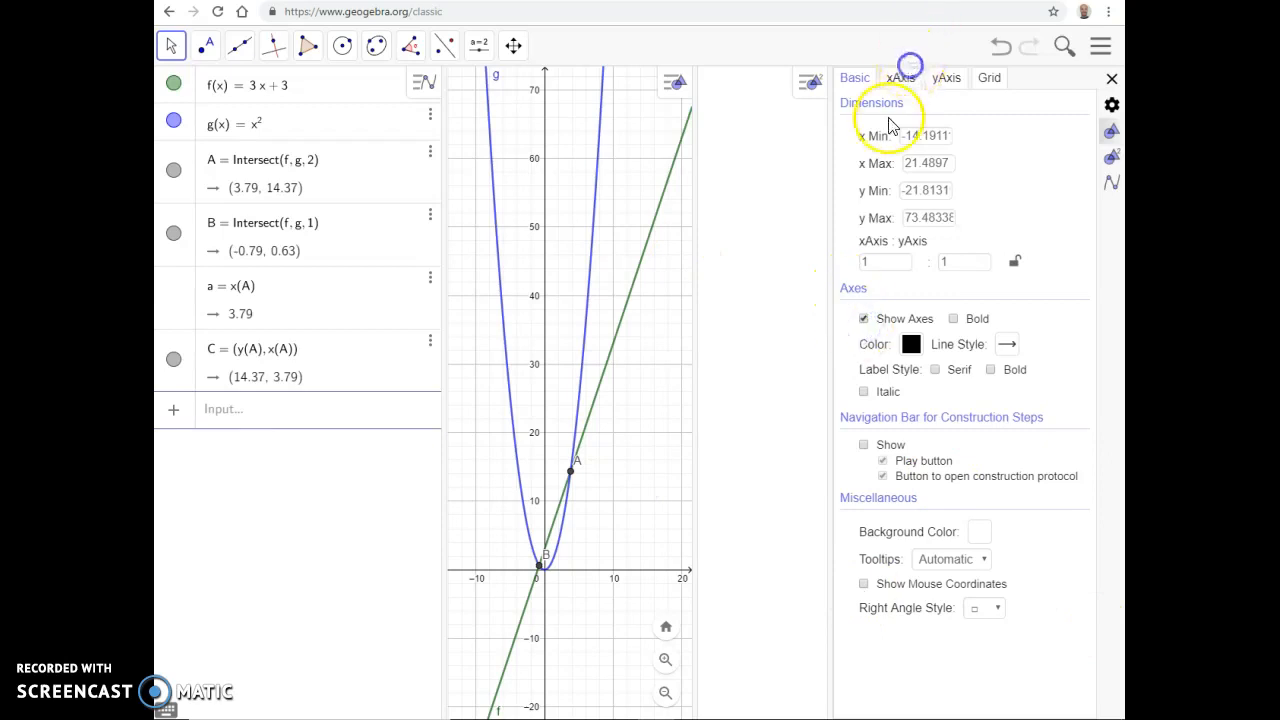
pyautogui.click(845, 128)
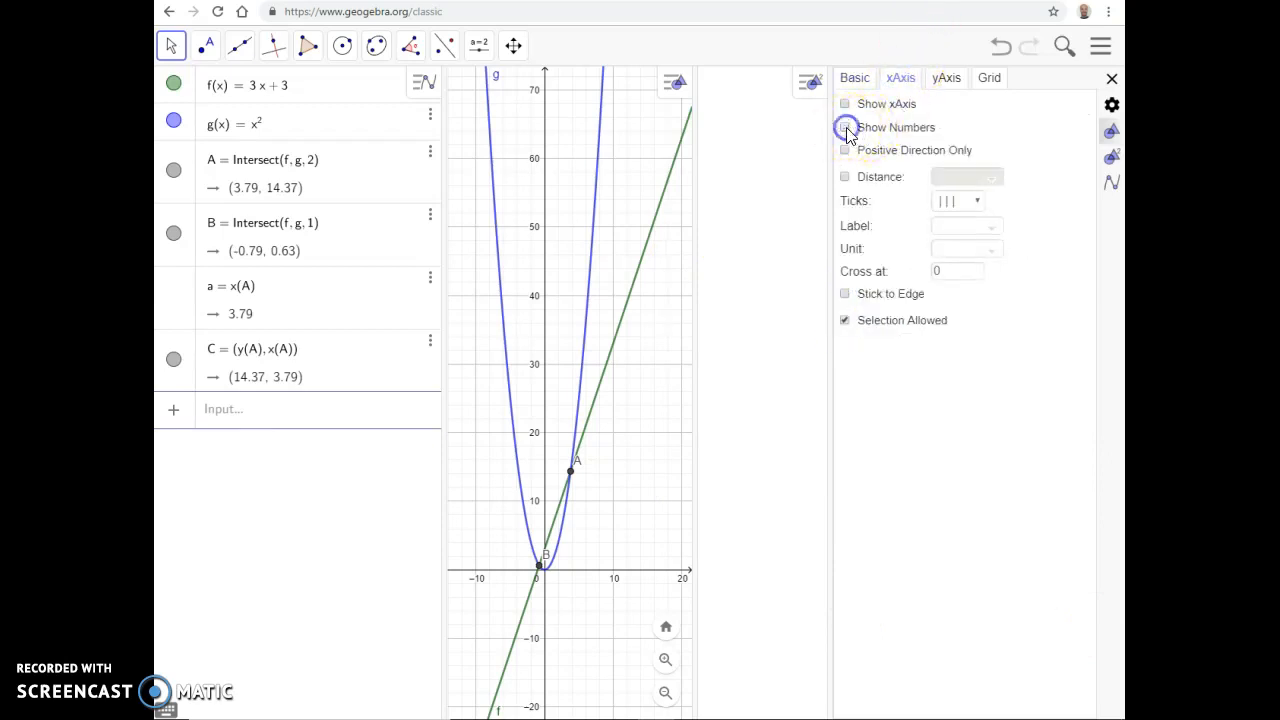
pyautogui.click(947, 86)
pyautogui.click(845, 129)
pyautogui.click(563, 251)
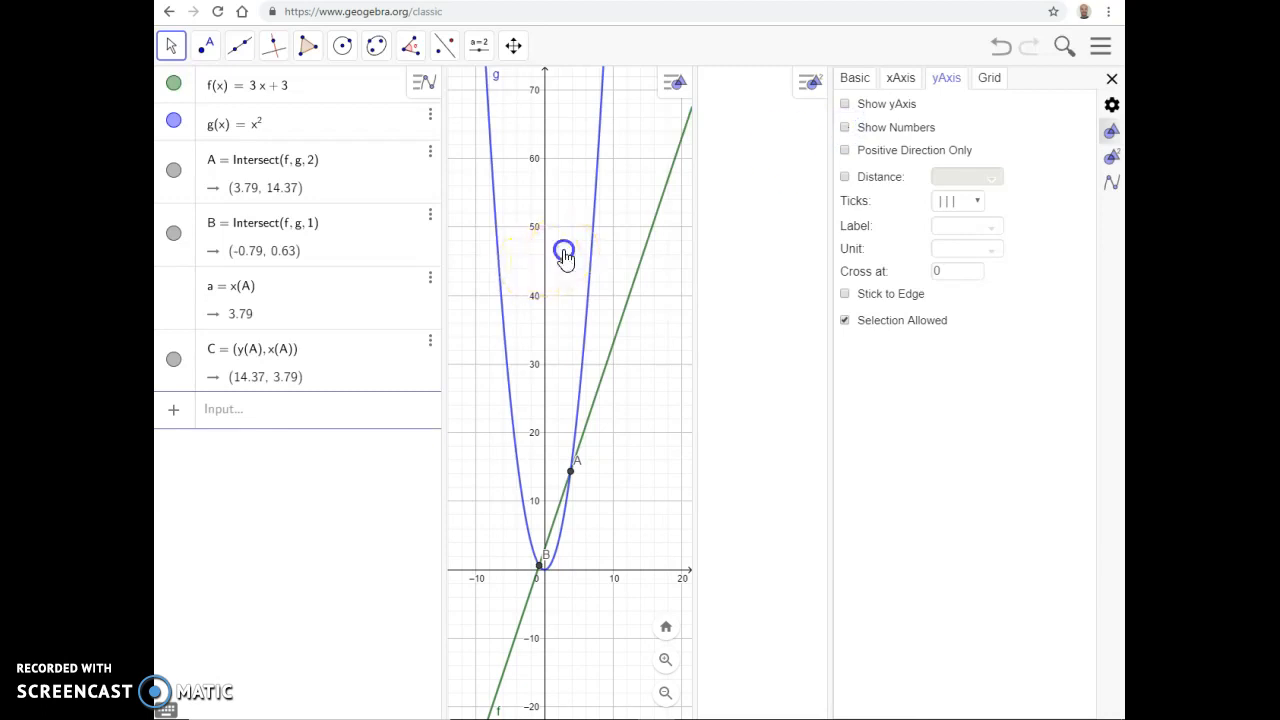
pyautogui.click(982, 79)
pyautogui.click(958, 78)
pyautogui.click(848, 80)
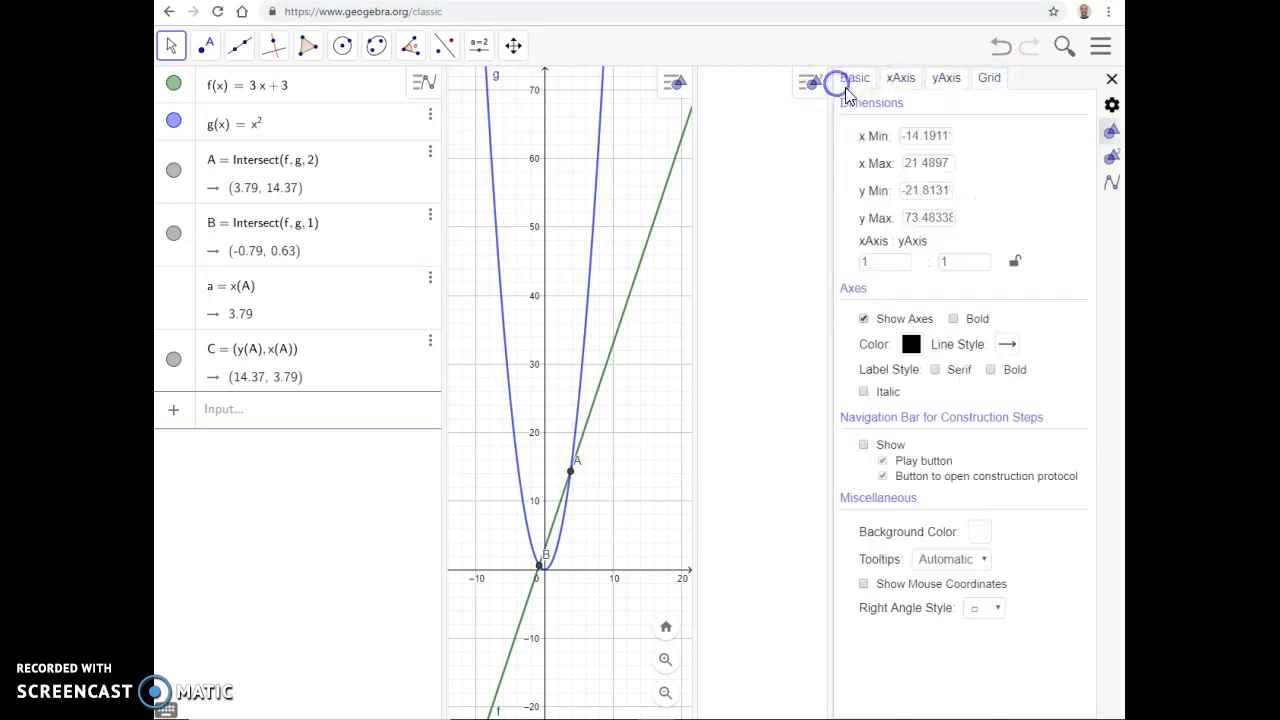
pyautogui.click(1111, 79)
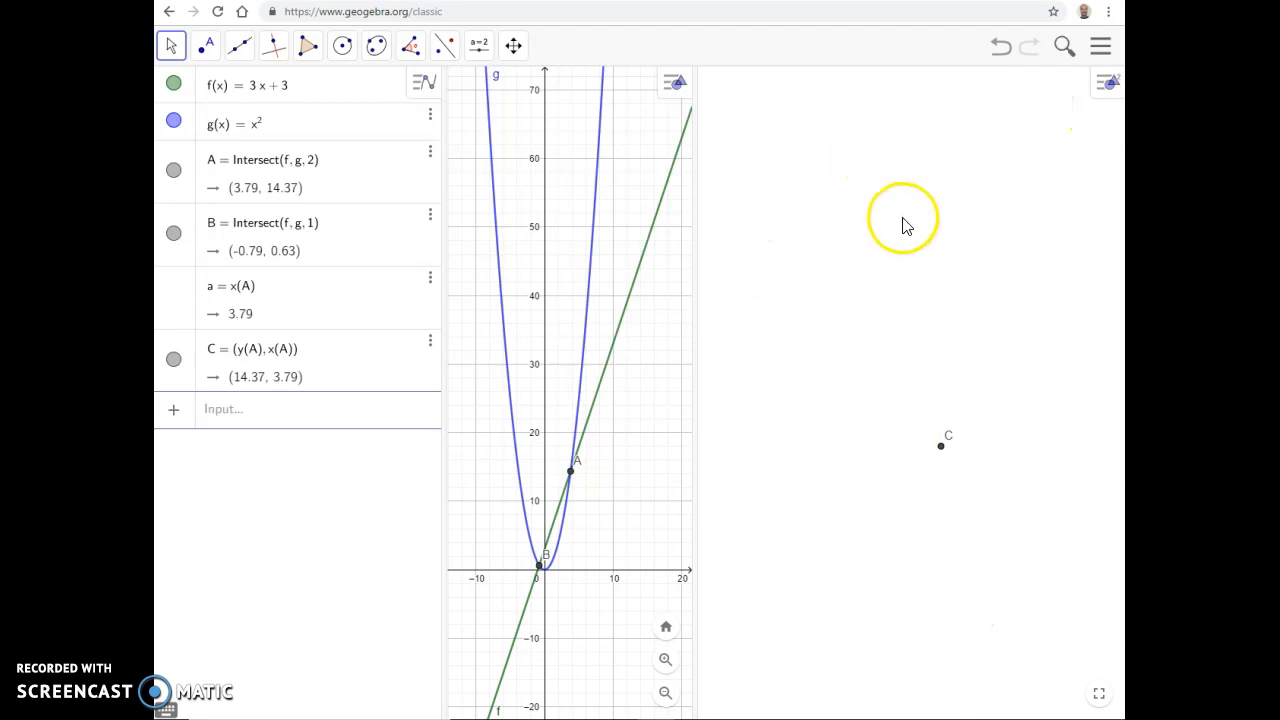
# Step: Open the Graphics 2 settings and widen the Graphics 2 view by moving its divider over the first Graphics view
pyautogui.rightClick(862, 159)
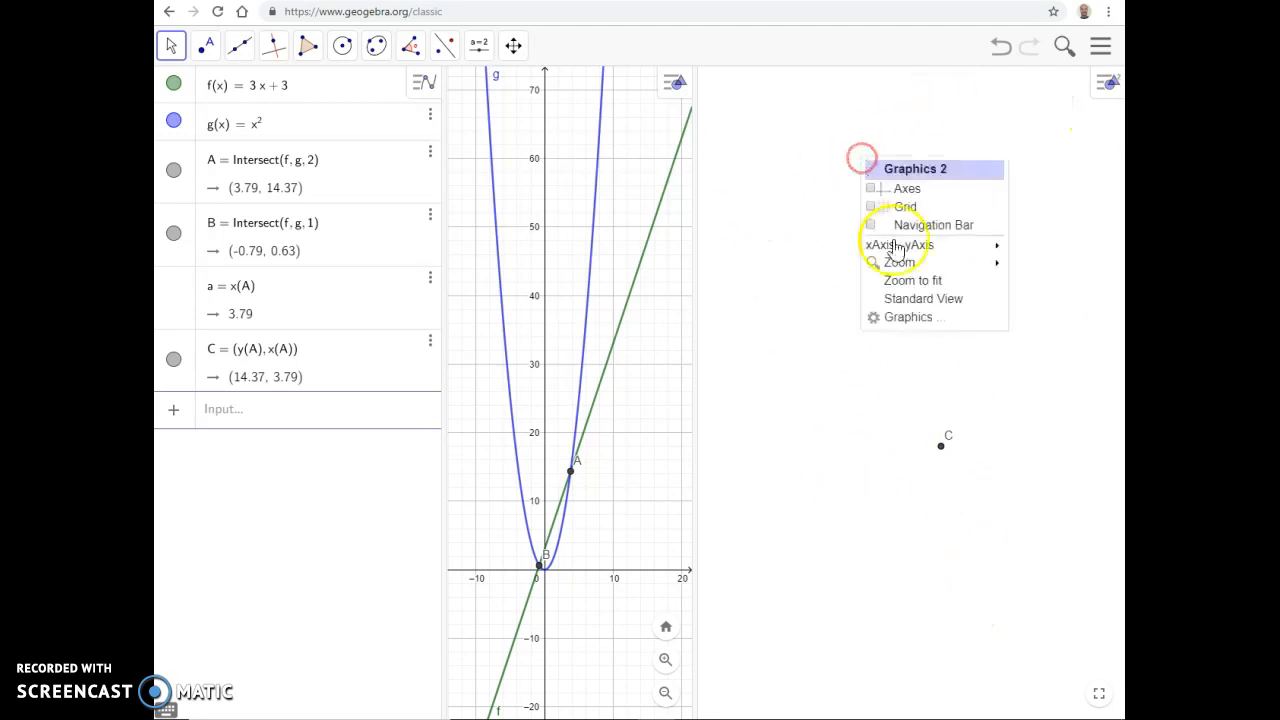
pyautogui.click(905, 318)
pyautogui.moveTo(692, 250); pyautogui.dragTo(487, 280)
pyautogui.moveTo(627, 250); pyautogui.dragTo(908, 254)
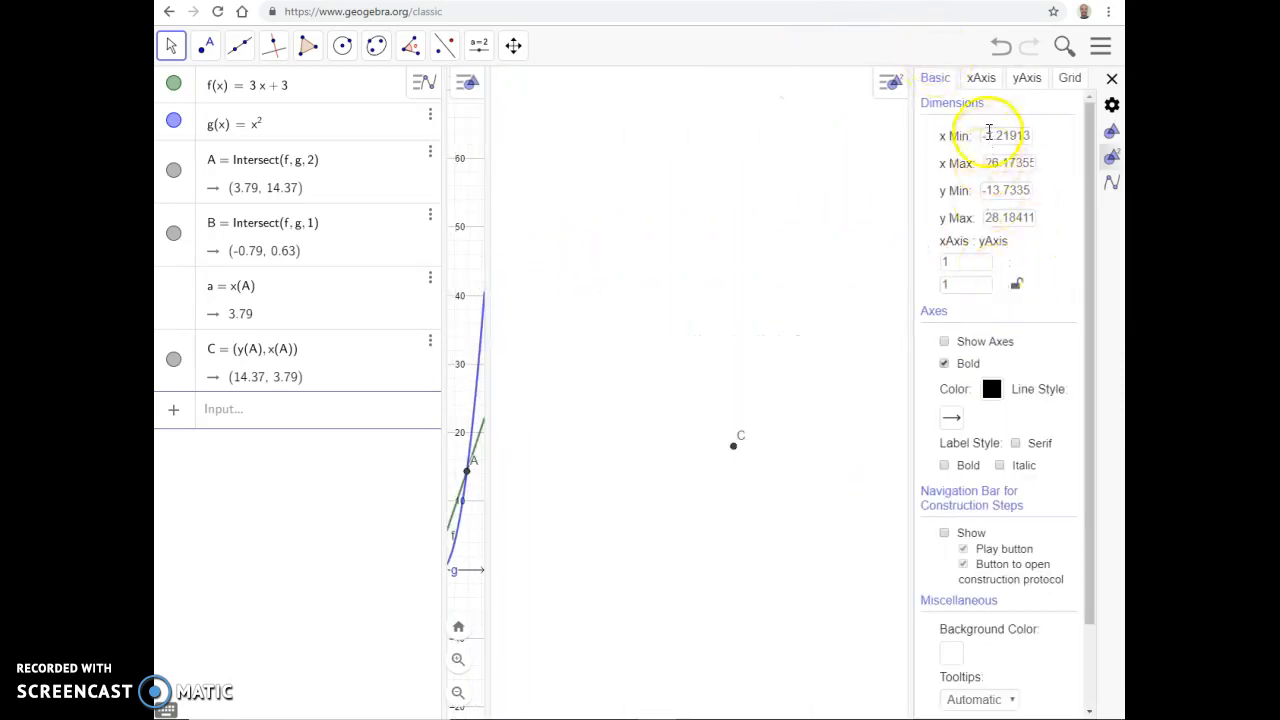
# Step: Try showing the x-axis with its numbers in Graphics 2, and hide the x-axis again
pyautogui.click(981, 78)
pyautogui.click(923, 129)
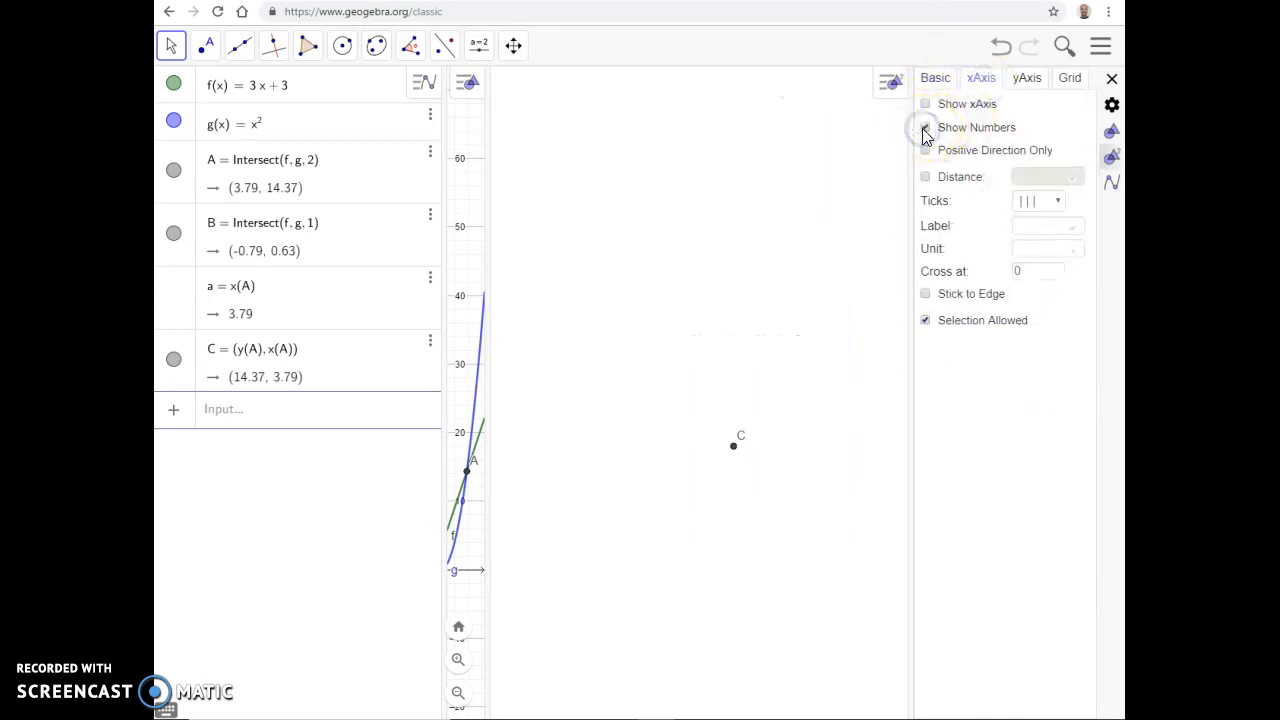
pyautogui.click(931, 105)
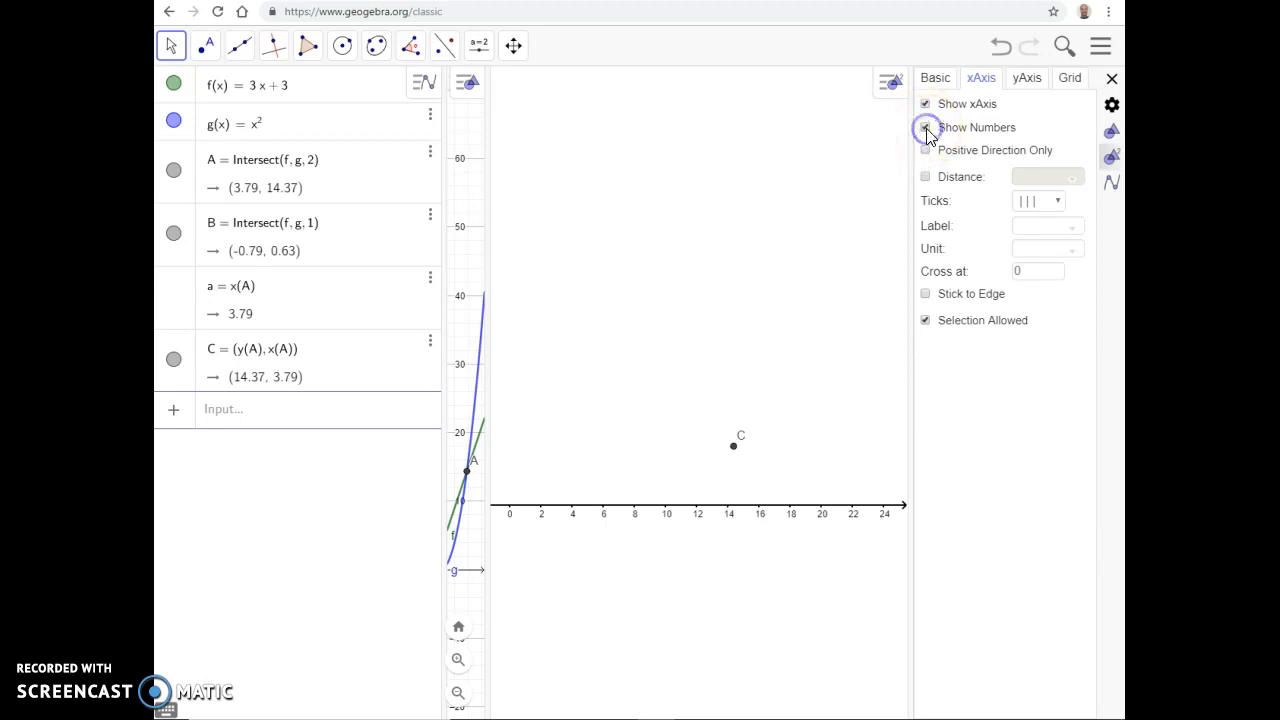
pyautogui.click(926, 105)
# Step: Show the y-axis with its numbers in Graphics 2
pyautogui.click(1012, 80)
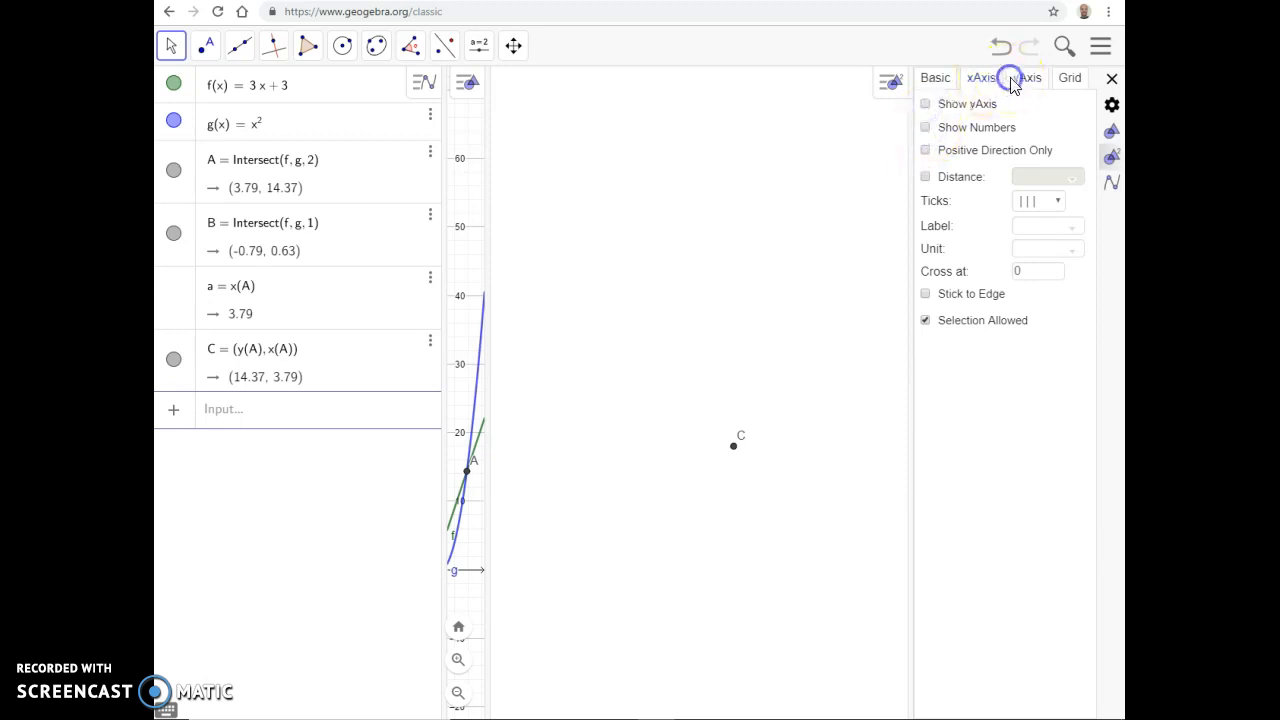
pyautogui.click(925, 104)
pyautogui.click(925, 127)
# Step: Try the grid in Graphics 2, hide it again and close the view's settings
pyautogui.click(1071, 79)
pyautogui.click(927, 106)
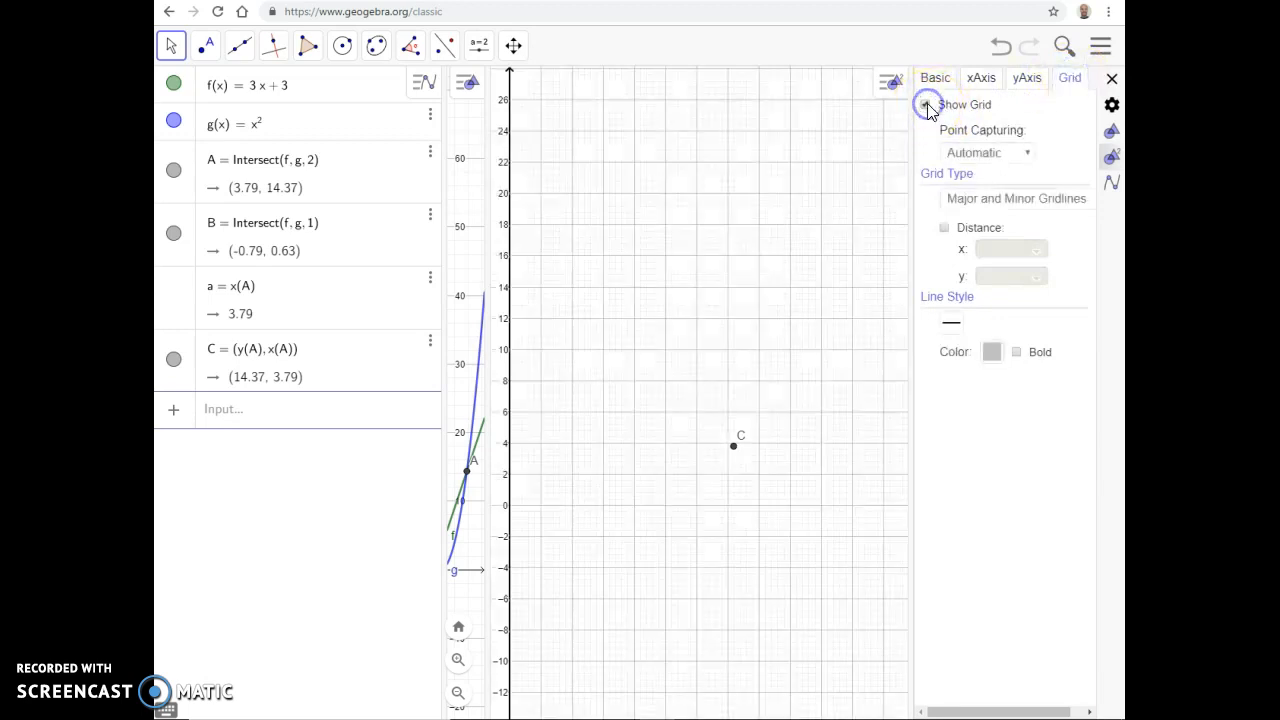
pyautogui.click(927, 106)
pyautogui.click(933, 90)
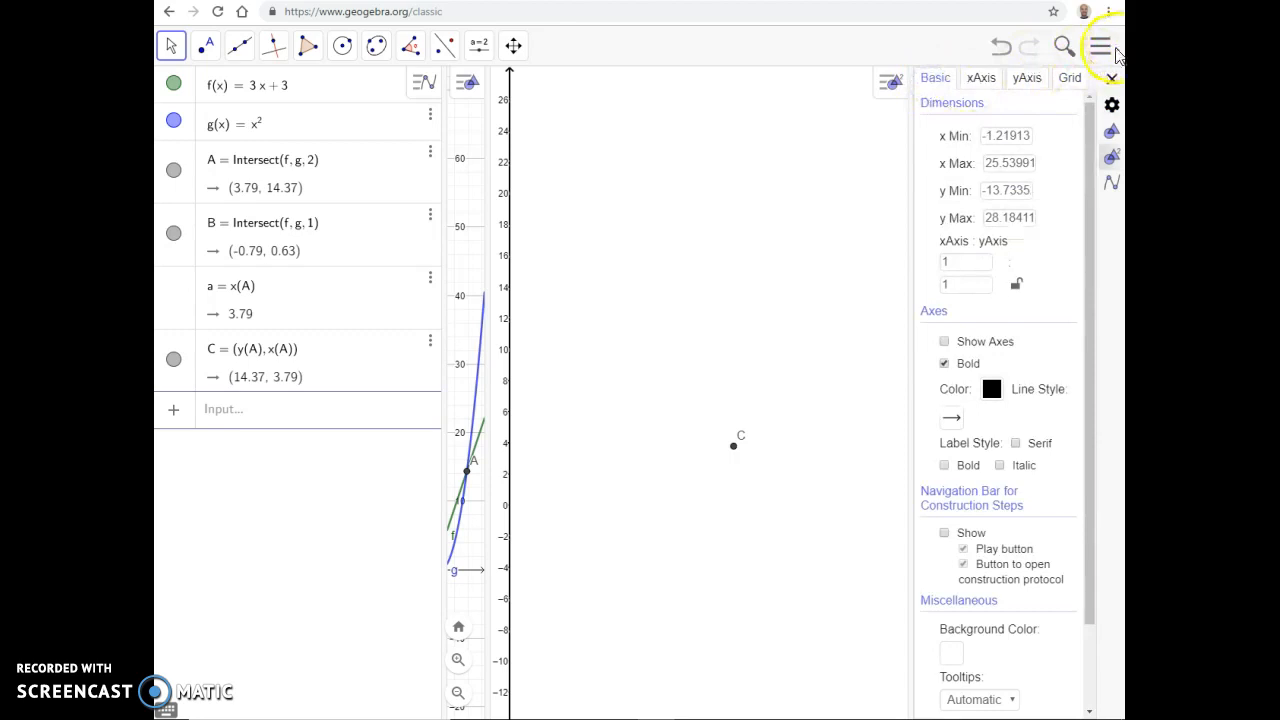
pyautogui.click(1112, 79)
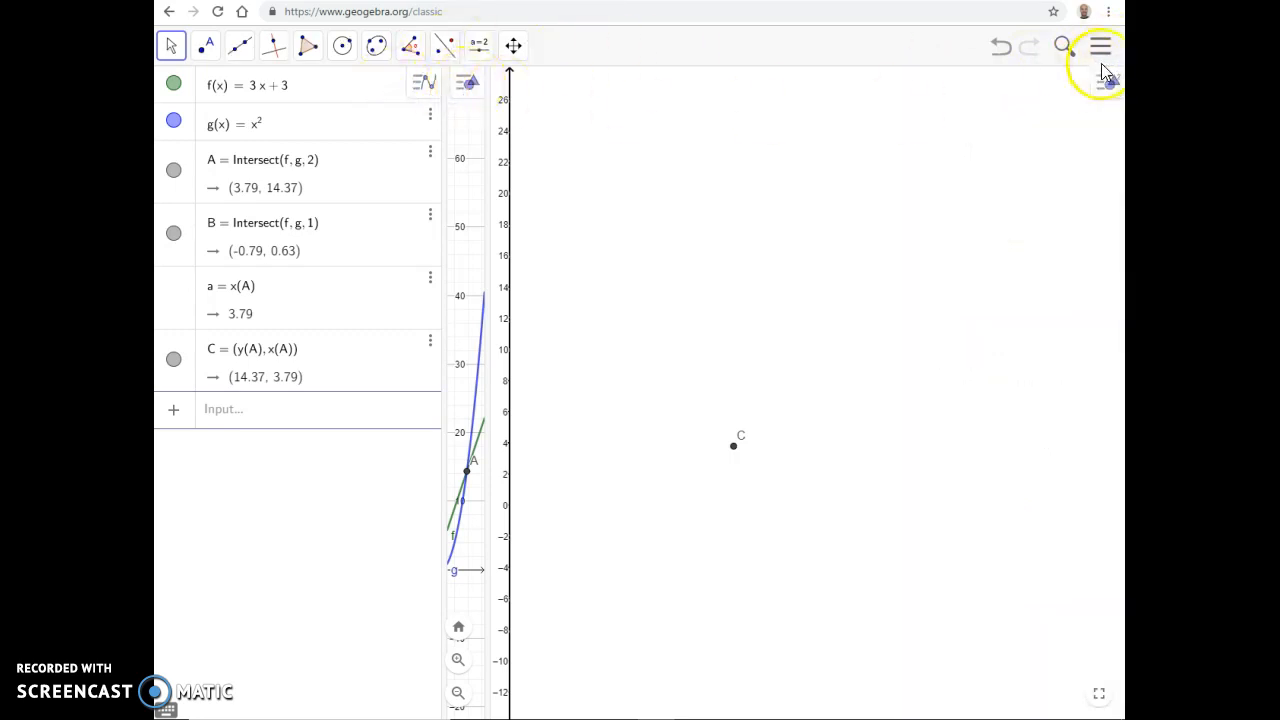
# Step: Hide the Graphics 2 view so the first Graphics view fills the drawing area
pyautogui.click(1100, 46)
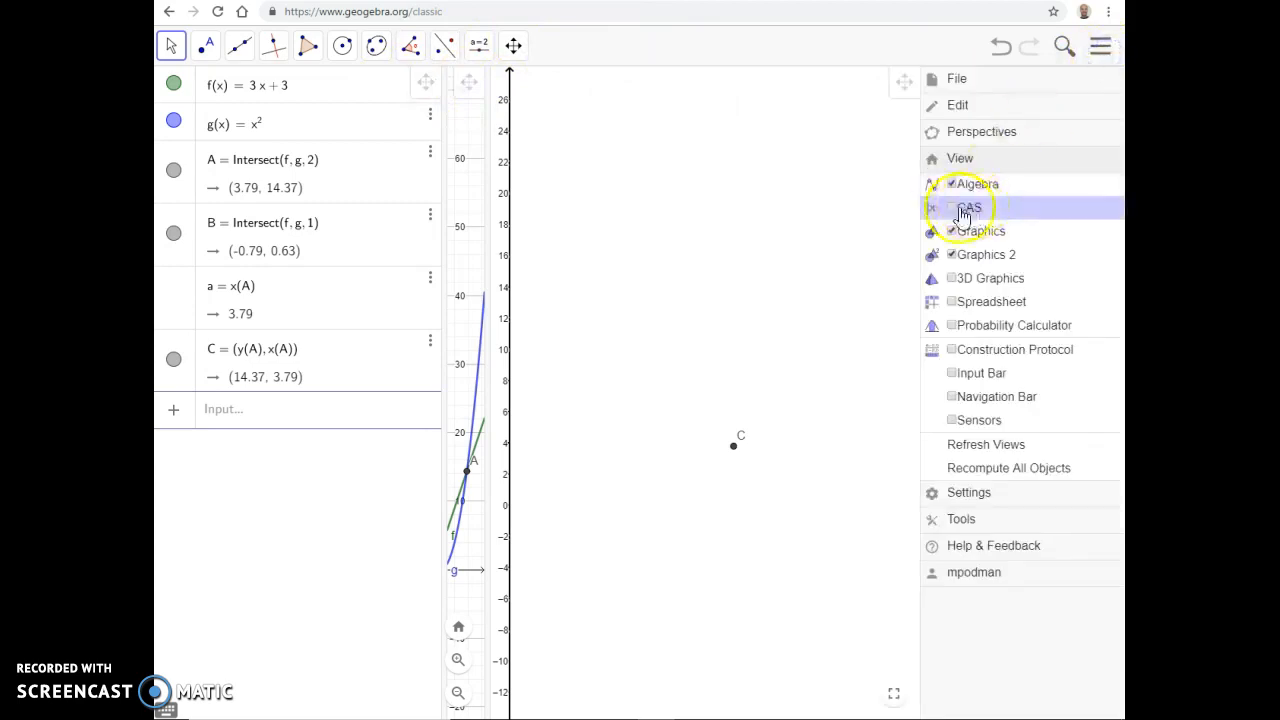
pyautogui.click(953, 258)
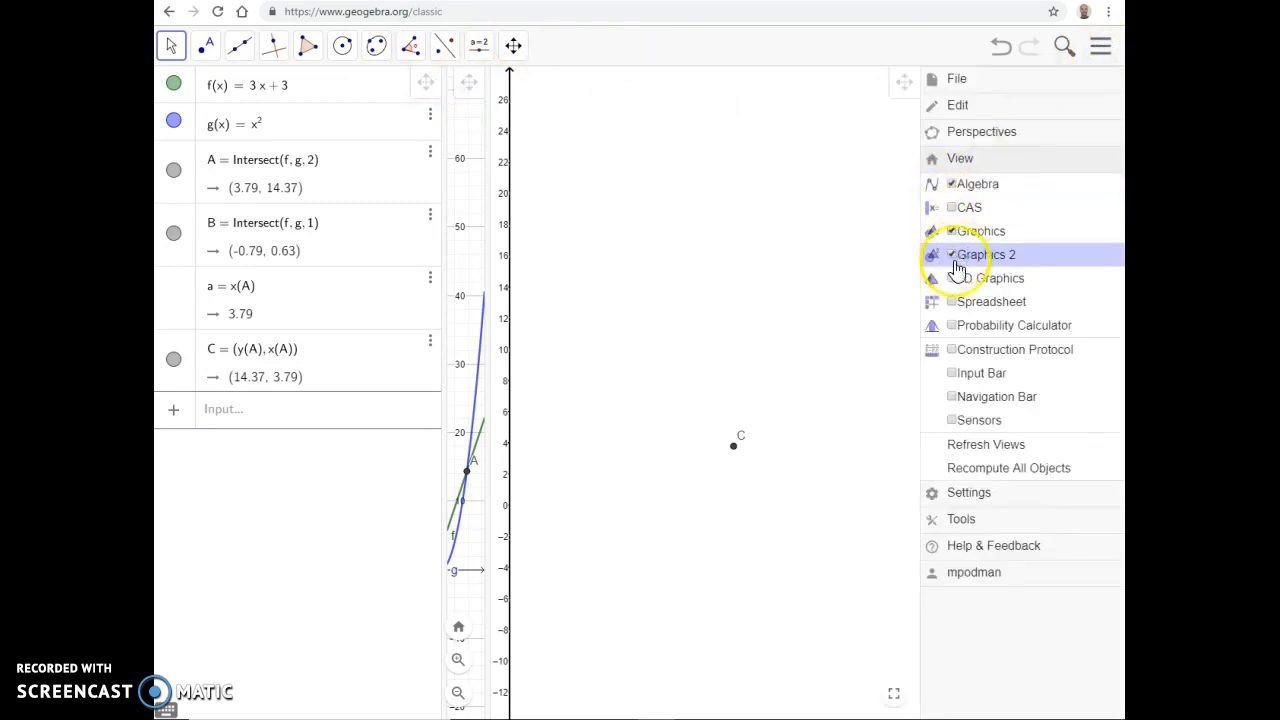
pyautogui.click(953, 258)
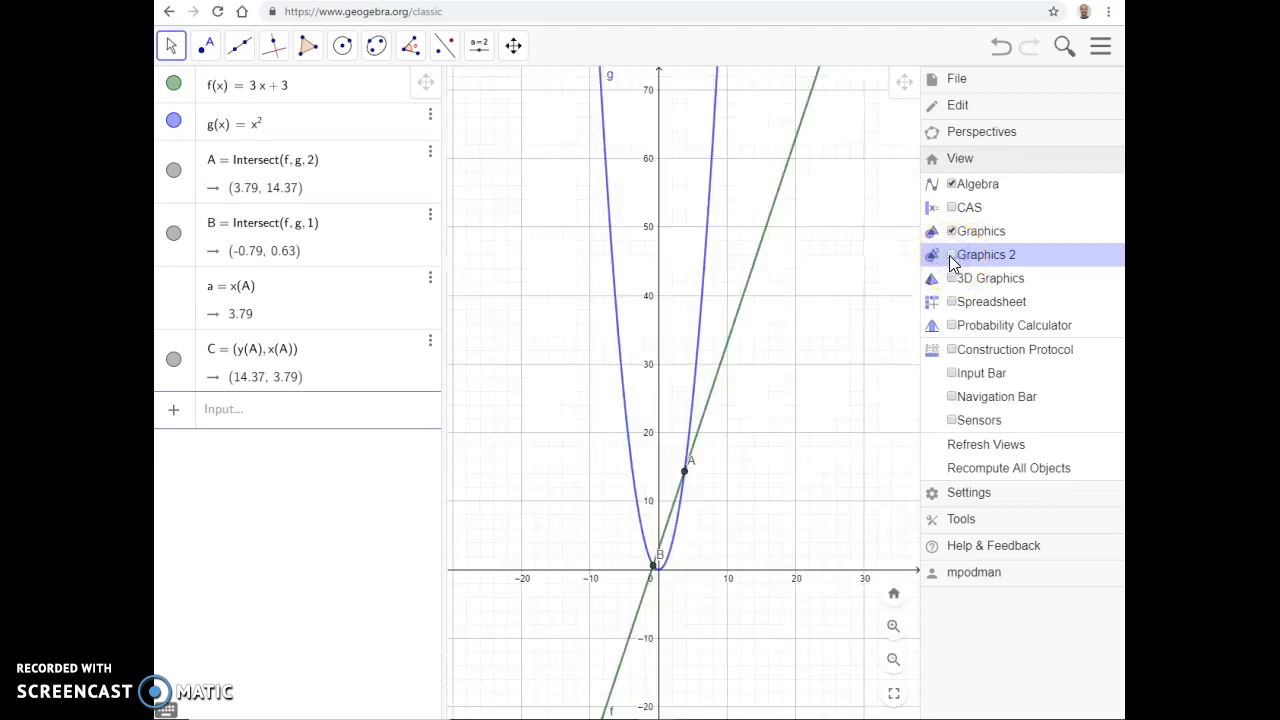
pyautogui.click(803, 315)
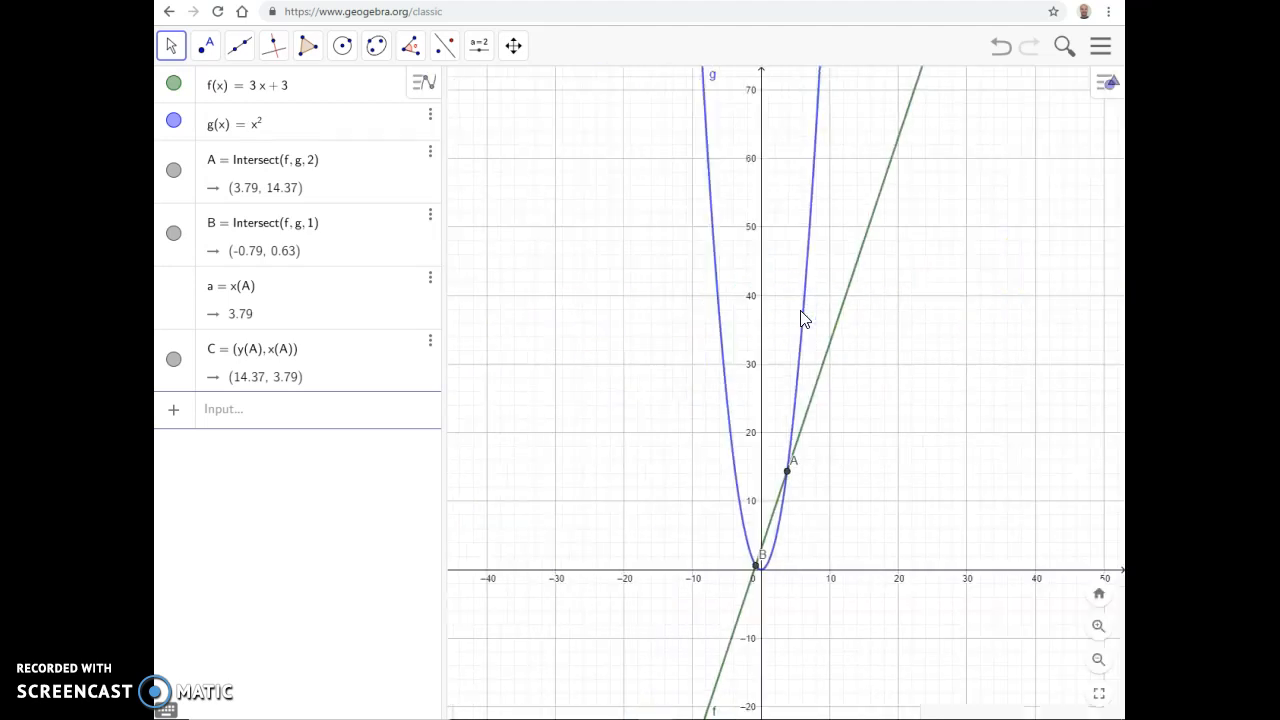
# Step: Hide the Algebra view and show it again, keeping it beside the Graphics view
pyautogui.click(1098, 46)
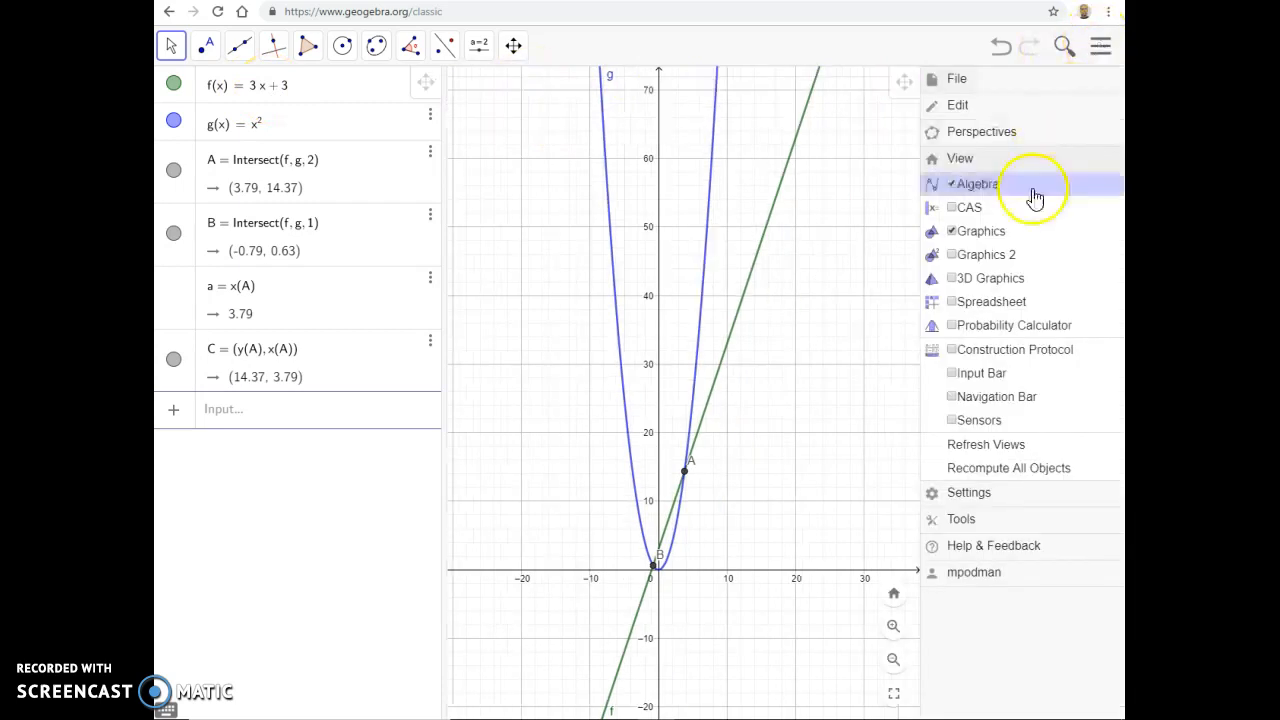
pyautogui.click(948, 186)
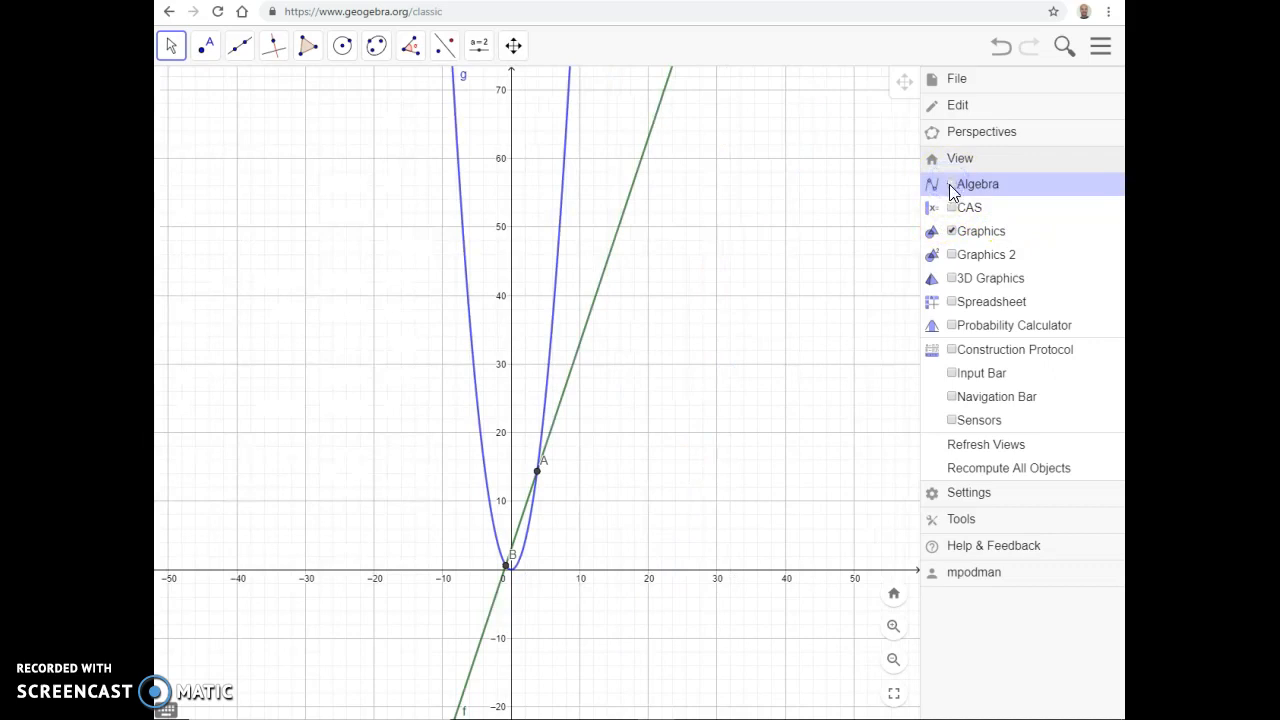
pyautogui.click(951, 186)
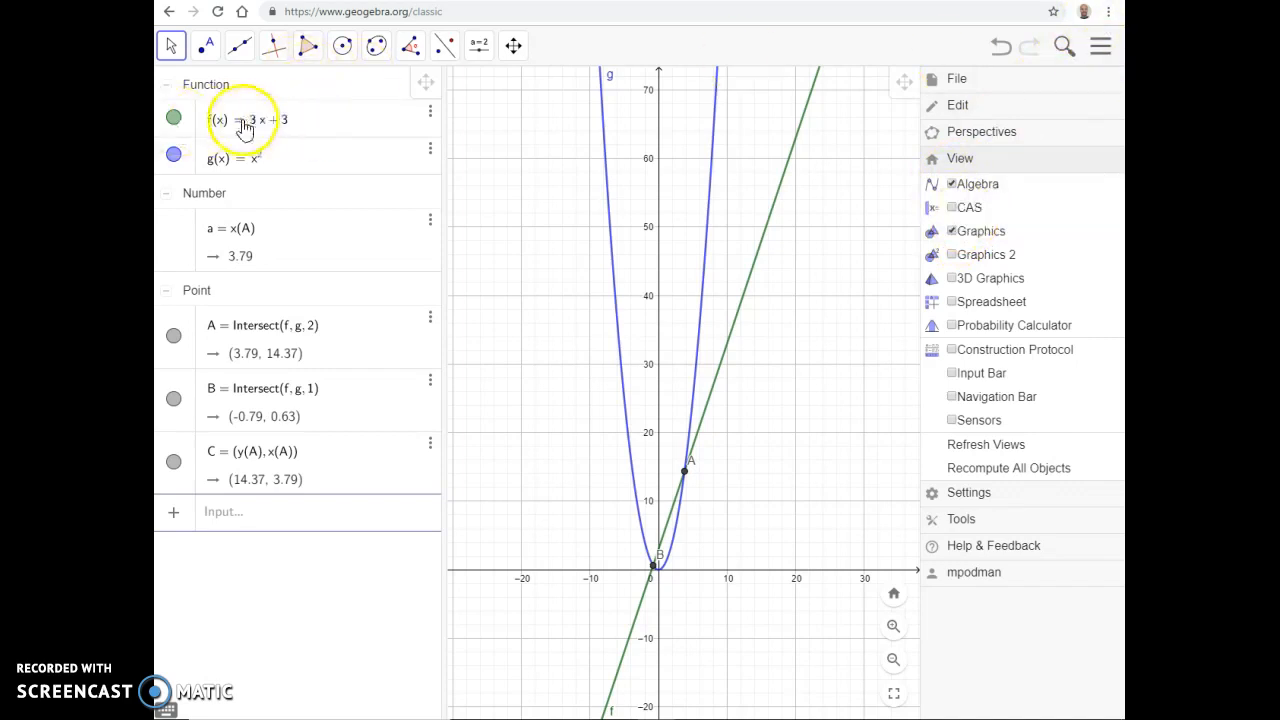
pyautogui.click(298, 122)
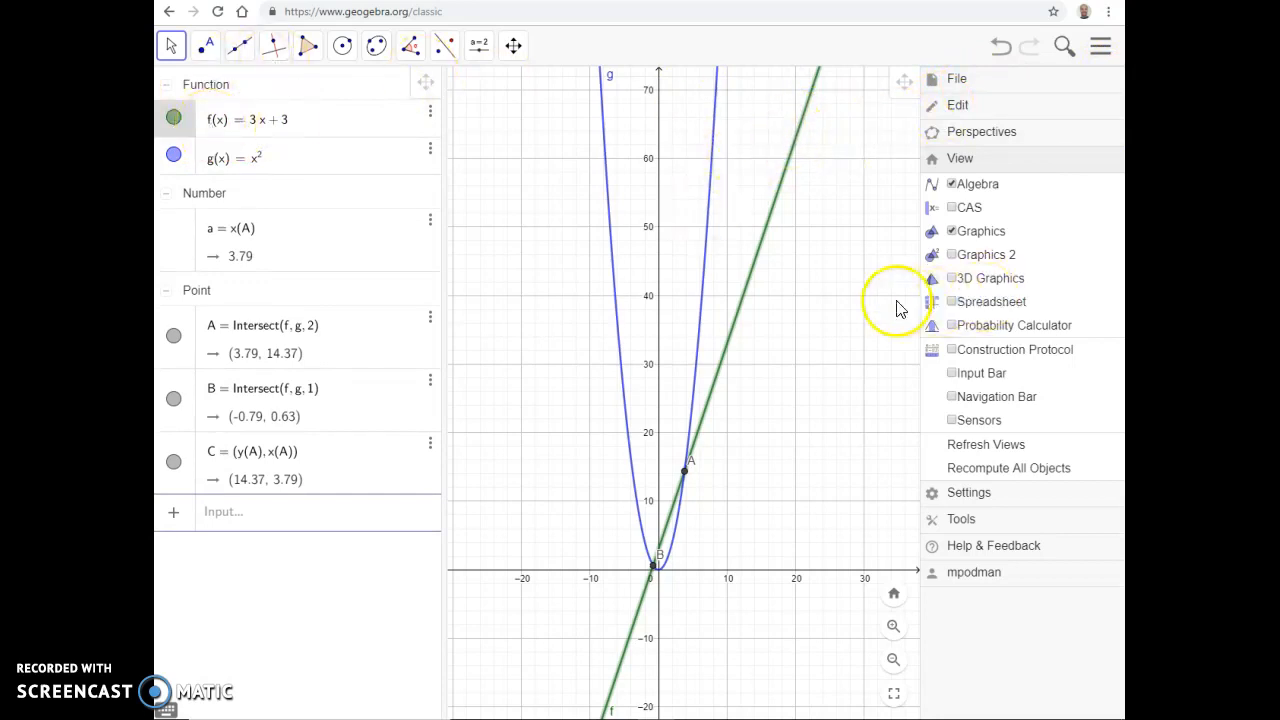
pyautogui.click(1108, 55)
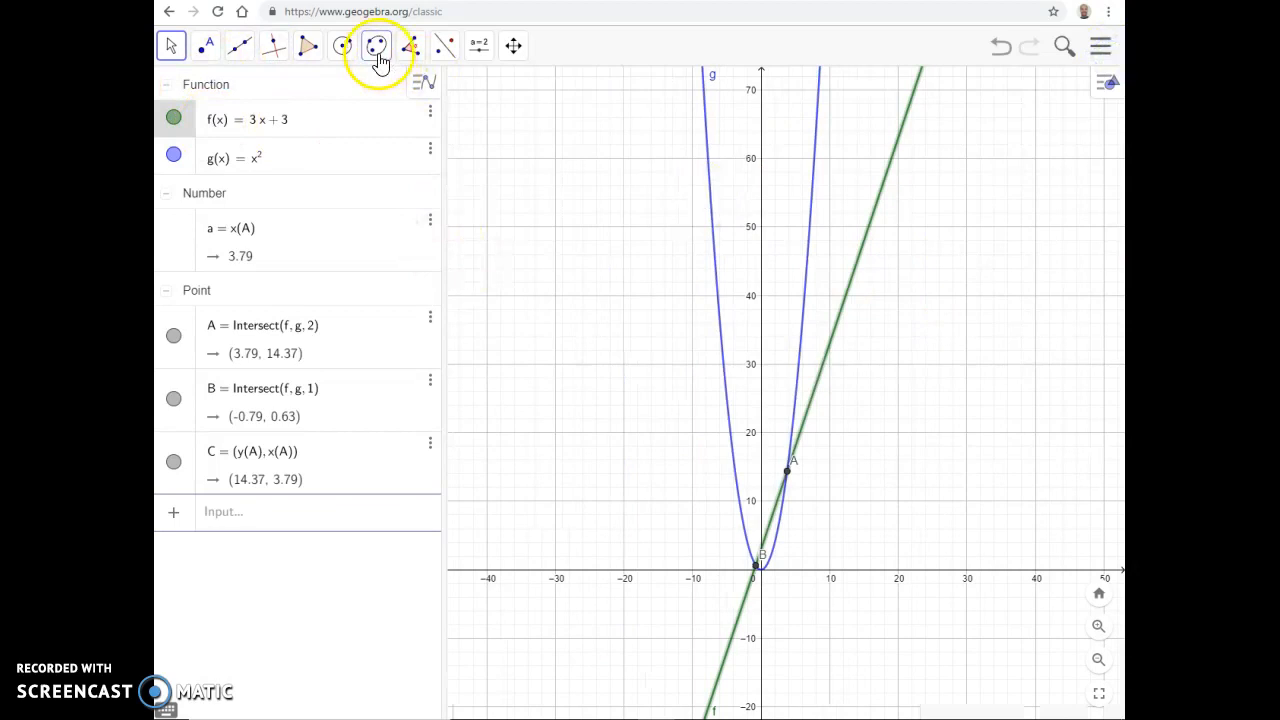
# Step: Add an input box beside the parabola with the caption "Function:" and link it to f(x) = 3x + 3
pyautogui.click(482, 50)
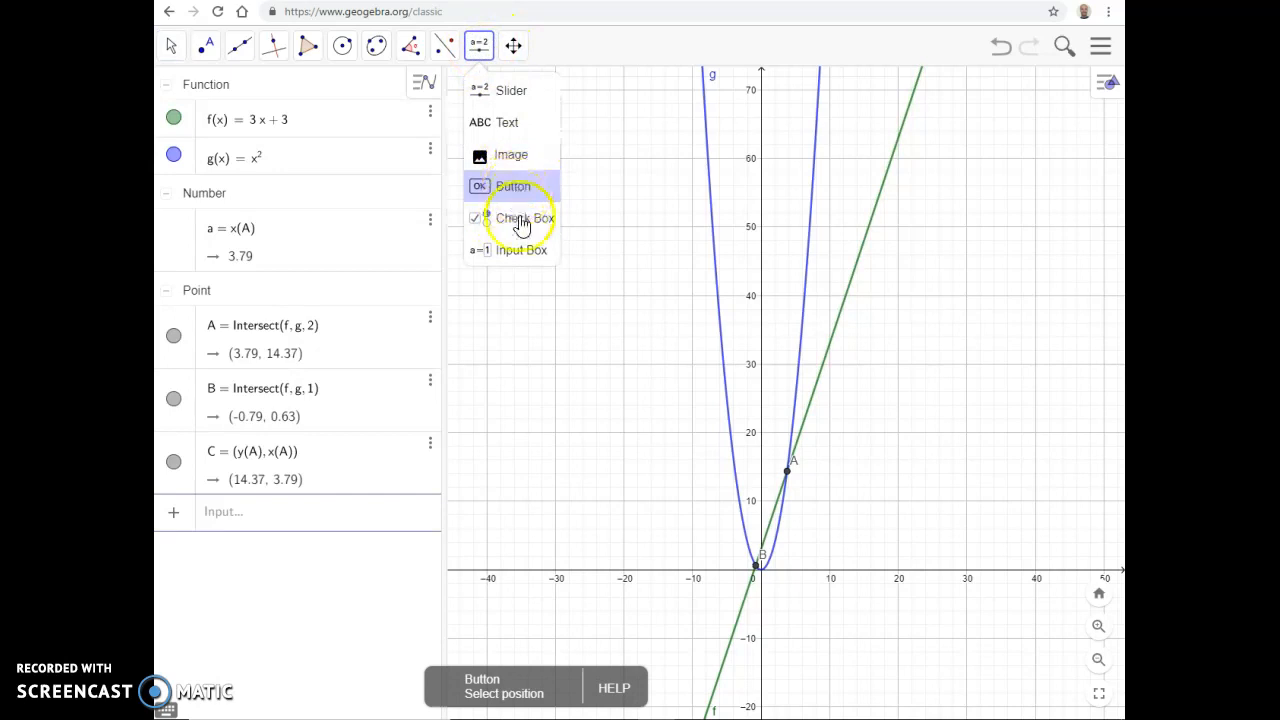
pyautogui.click(520, 250)
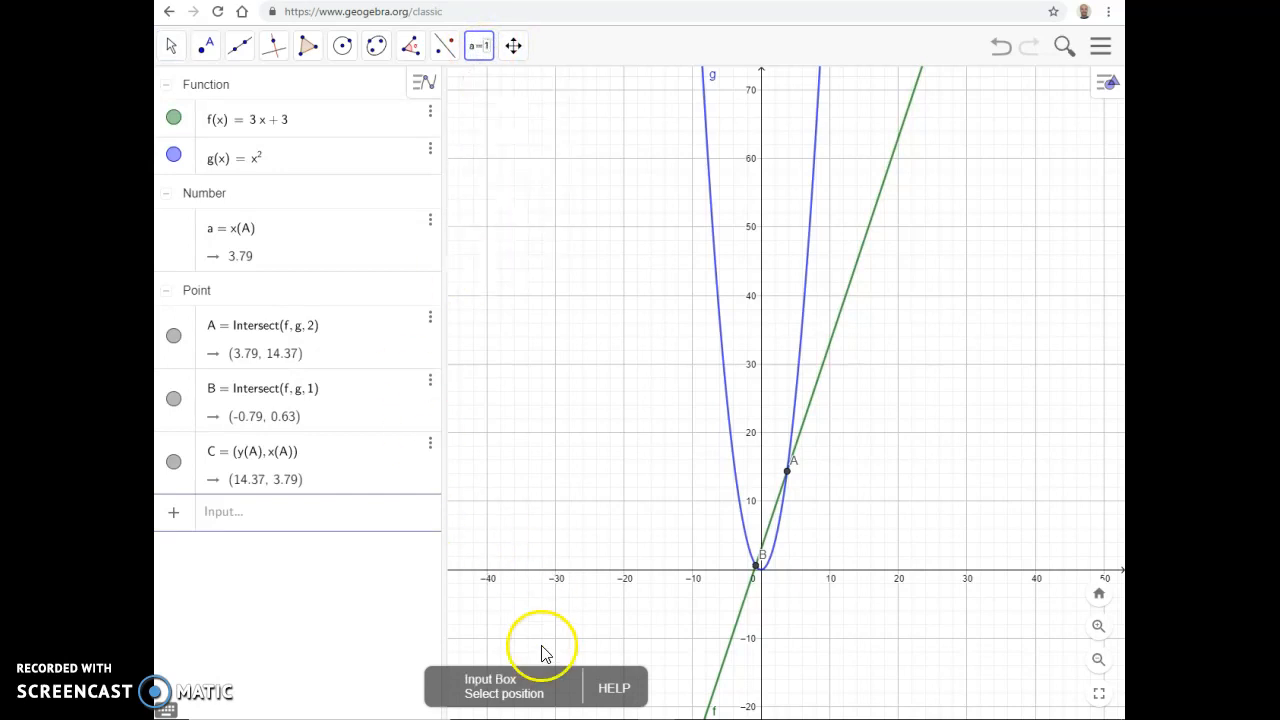
pyautogui.click(538, 152)
pyautogui.click(558, 354)
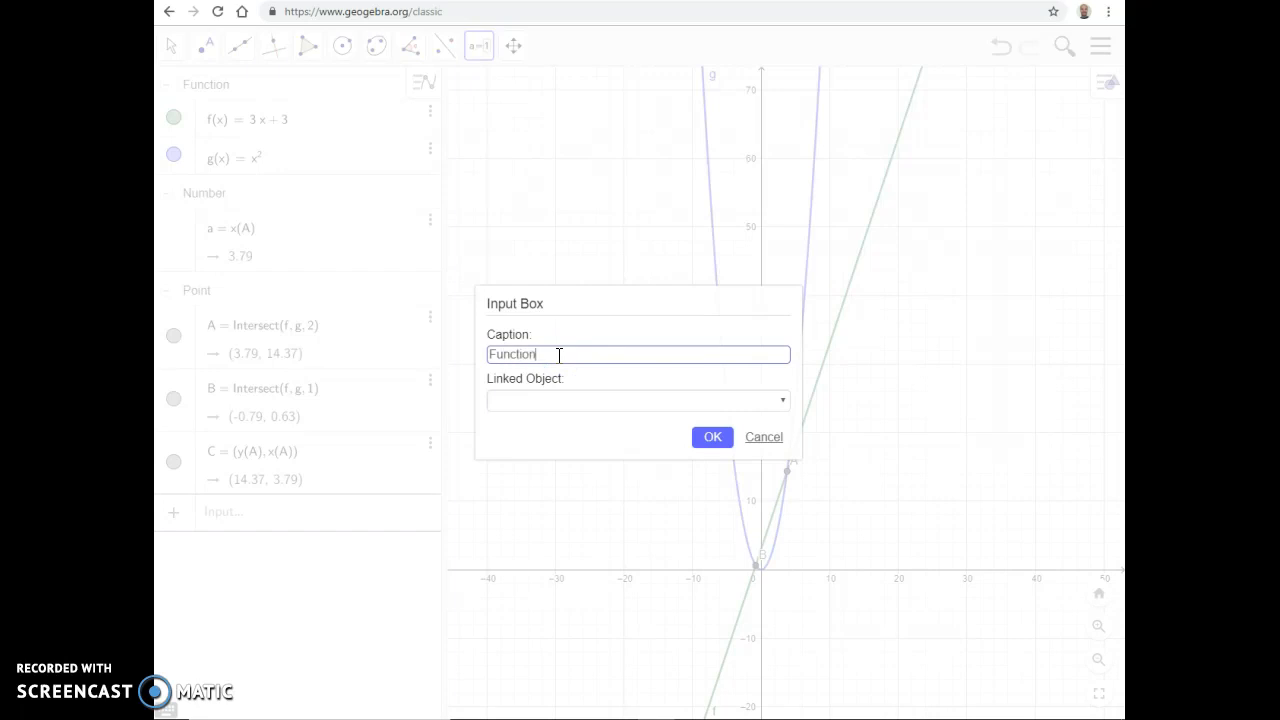
pyautogui.write('Function:')
pyautogui.press('BackSpace')
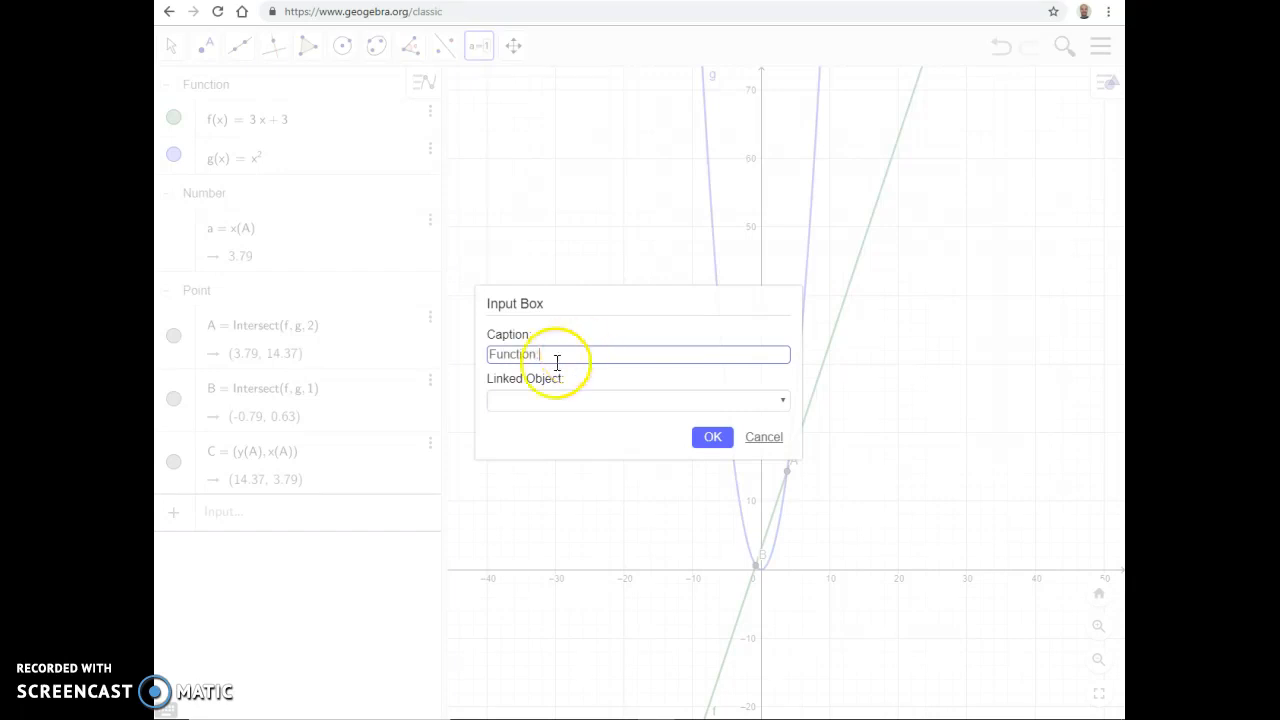
pyautogui.click(759, 398)
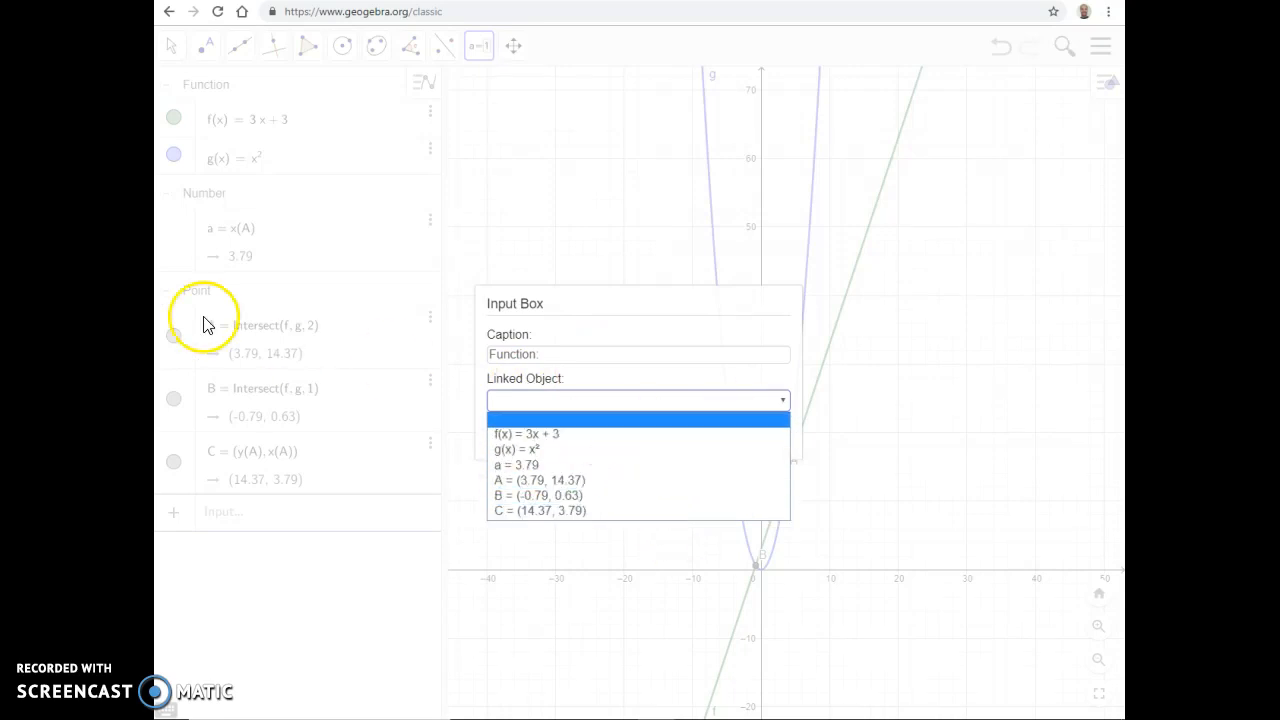
pyautogui.click(576, 438)
pyautogui.click(706, 441)
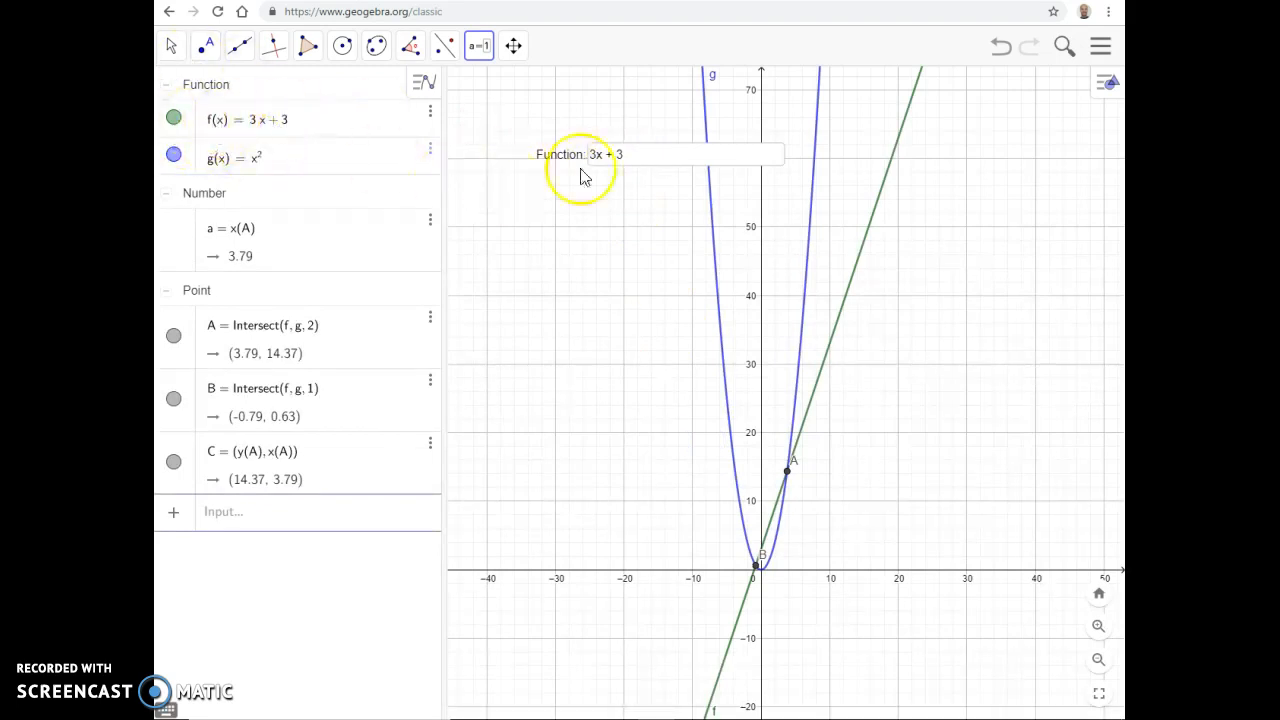
# Step: Change the line's function to 2x+3 through the new input box
pyautogui.click(645, 154)
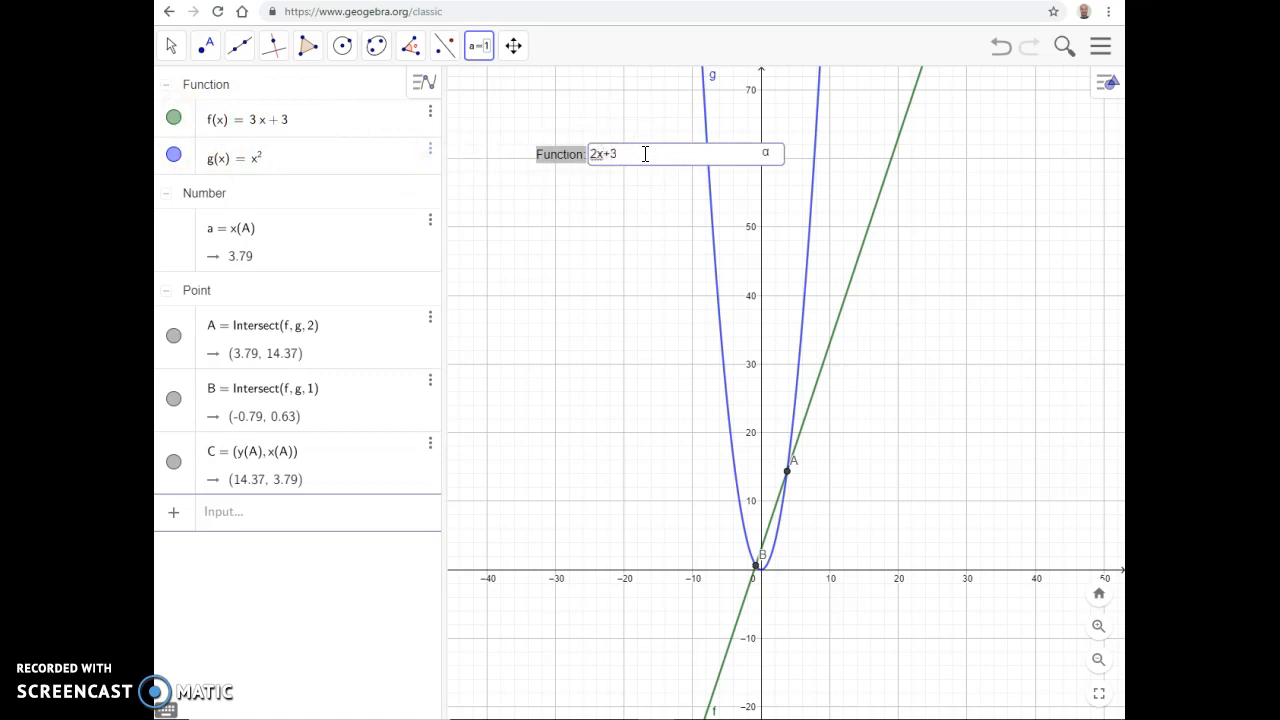
pyautogui.click(222, 120)
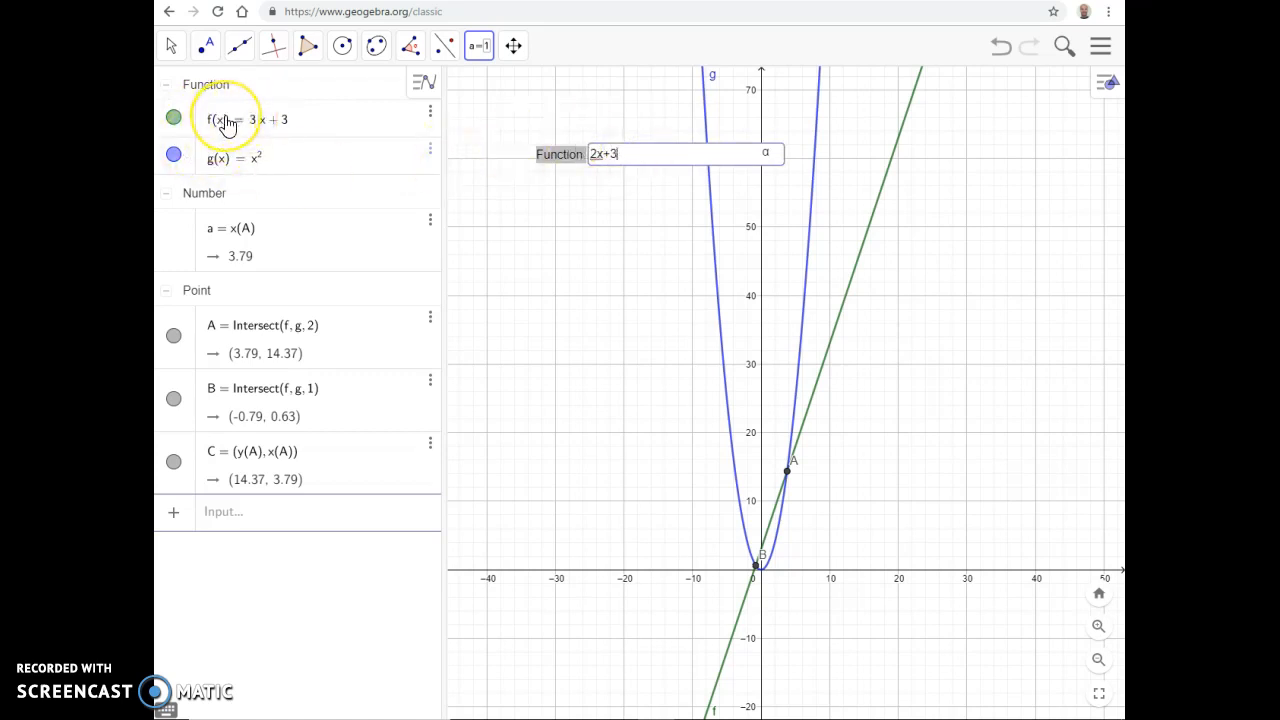
pyautogui.click(418, 137)
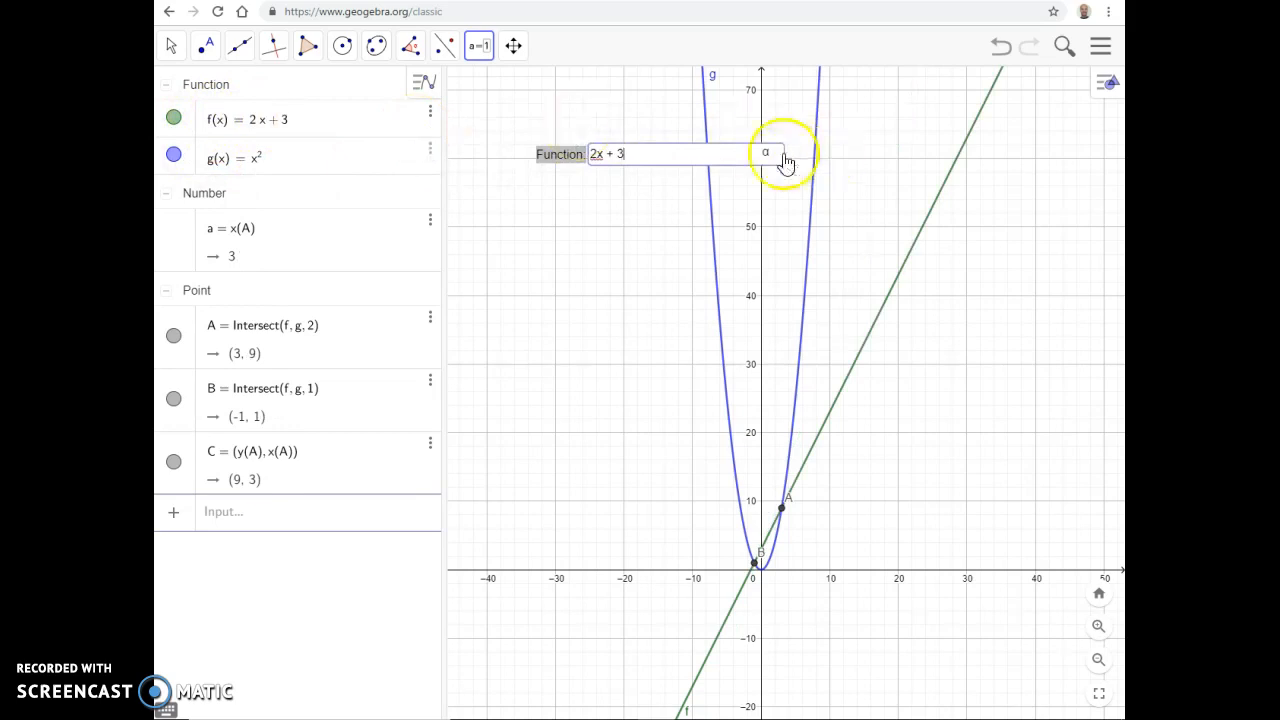
# Step: Open the input box's properties, look over its basic options and close them
pyautogui.rightClick(734, 159)
pyautogui.click(768, 285)
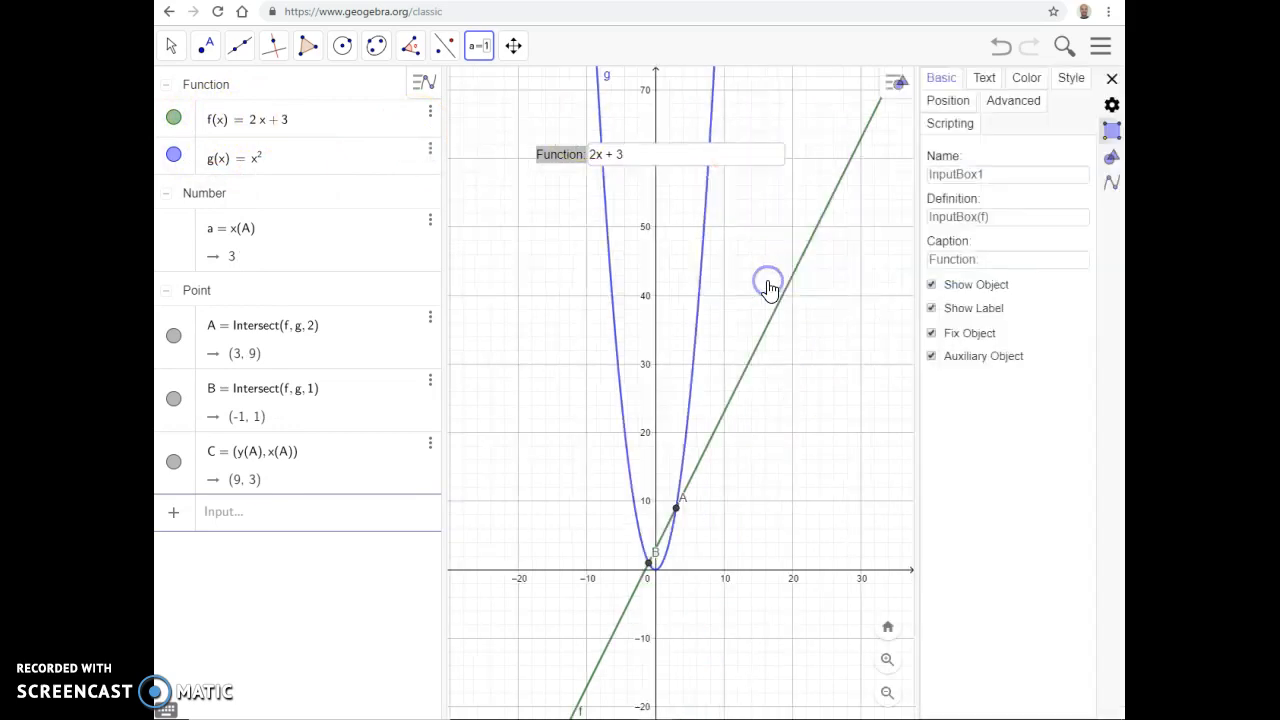
pyautogui.click(1111, 79)
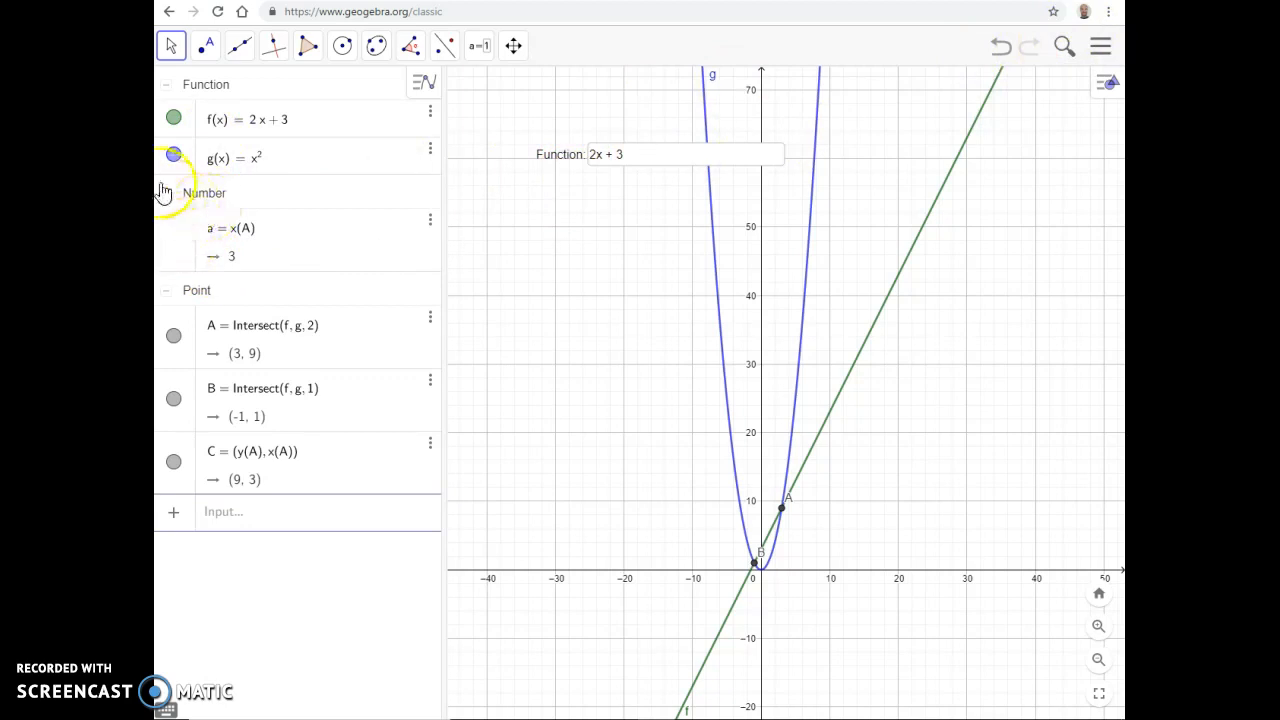
# Step: Start a text object beside the parabola and look over its advanced preview, object and symbol options
pyautogui.click(481, 46)
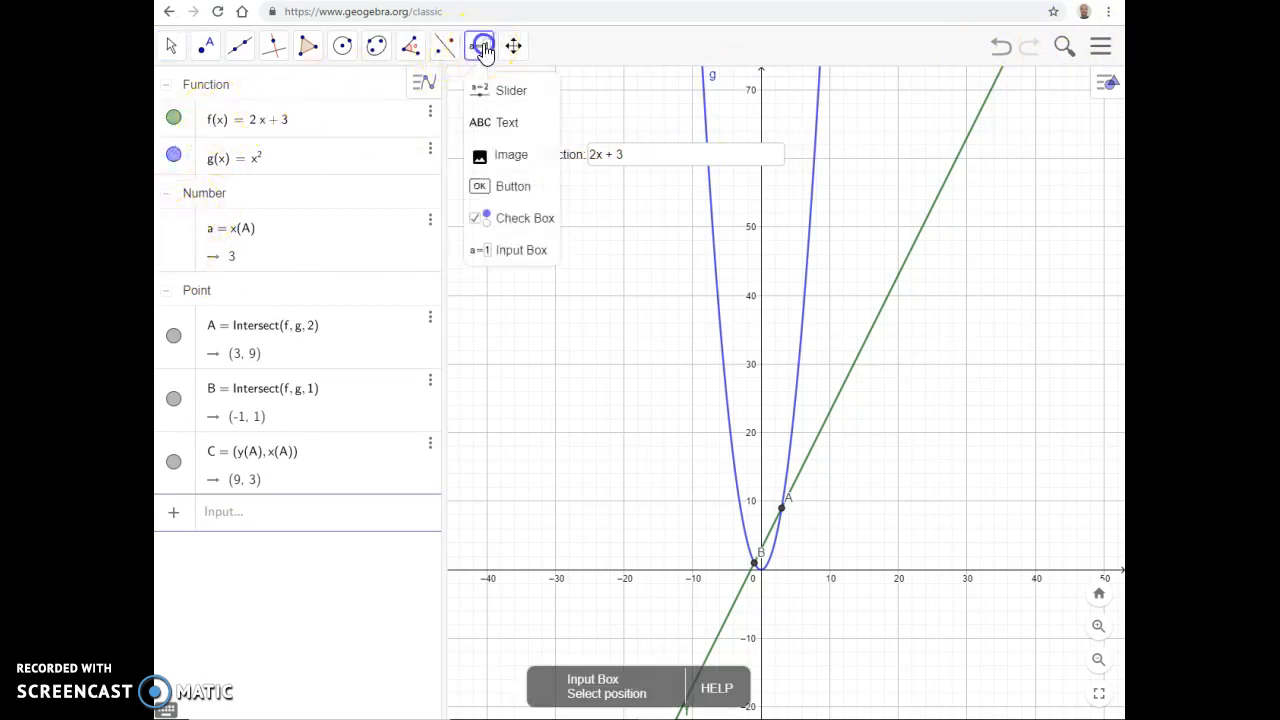
pyautogui.click(507, 122)
pyautogui.click(578, 251)
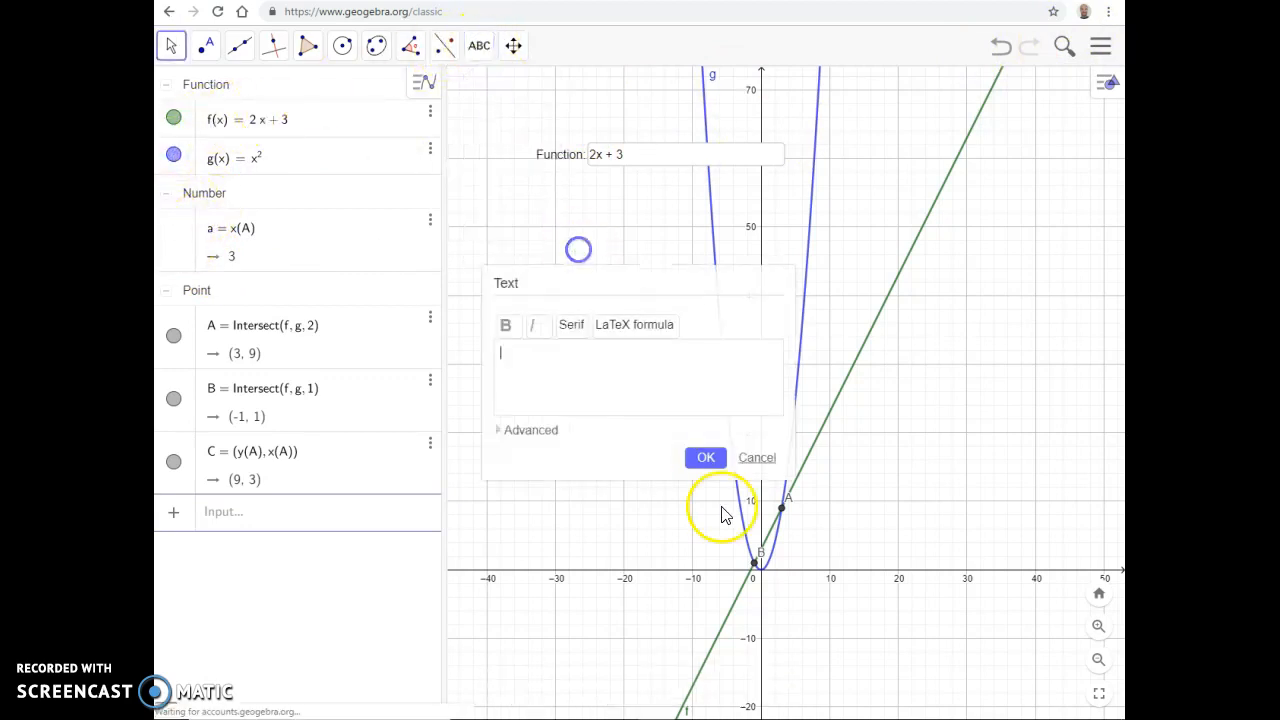
pyautogui.click(640, 327)
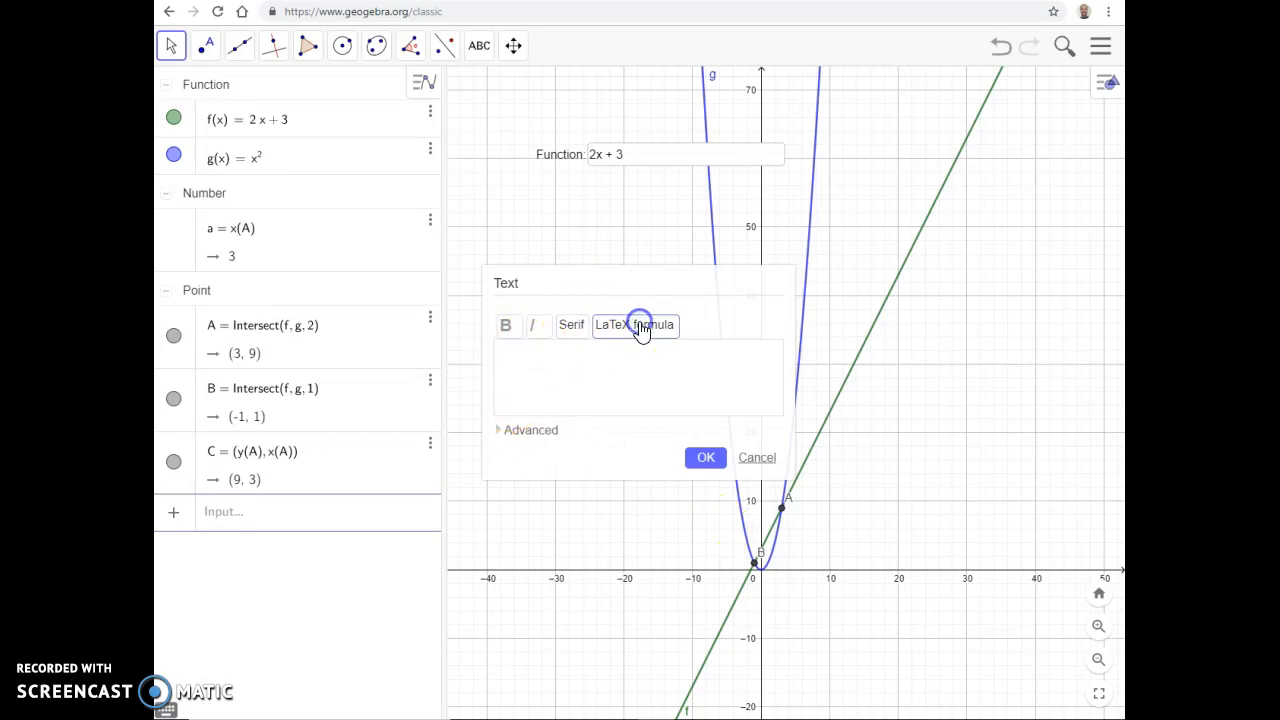
pyautogui.click(500, 438)
pyautogui.click(558, 452)
pyautogui.click(590, 452)
pyautogui.click(505, 451)
pyautogui.click(560, 453)
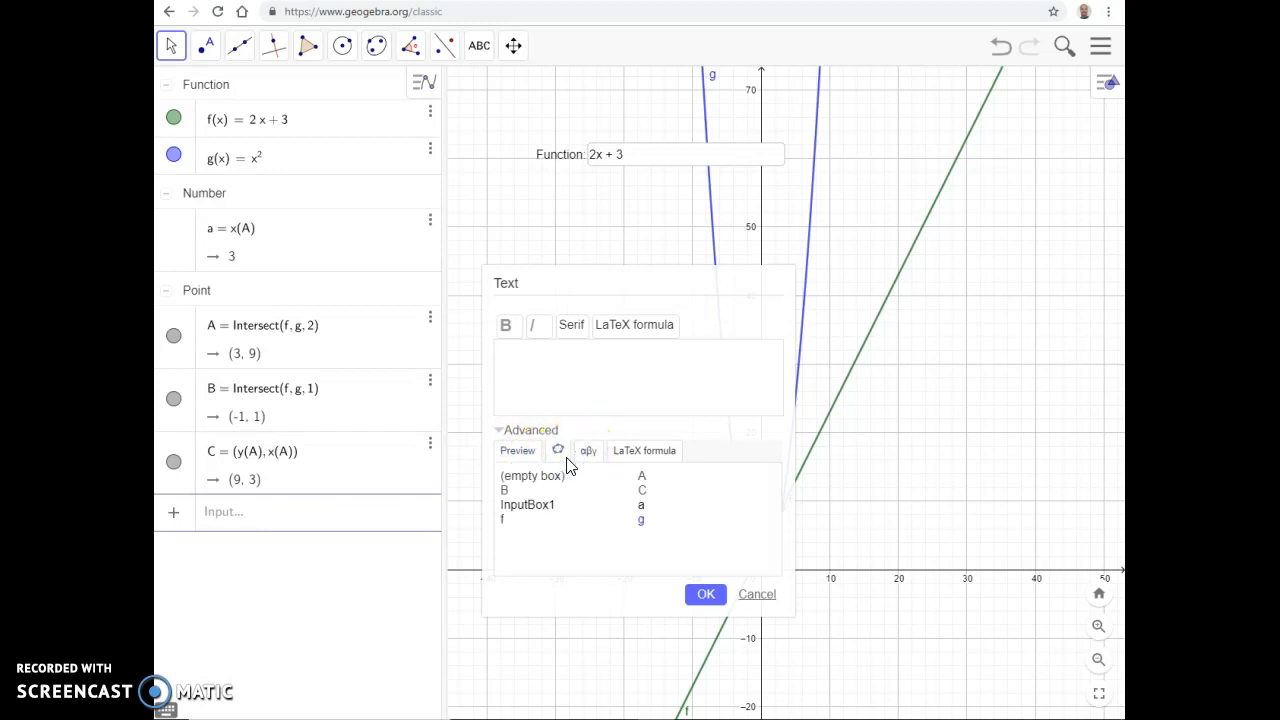
# Step: Enter the static text "The function is:" and place it in the graphics beside the parabola
pyautogui.click(510, 279)
pyautogui.click(523, 359)
pyautogui.click(525, 392)
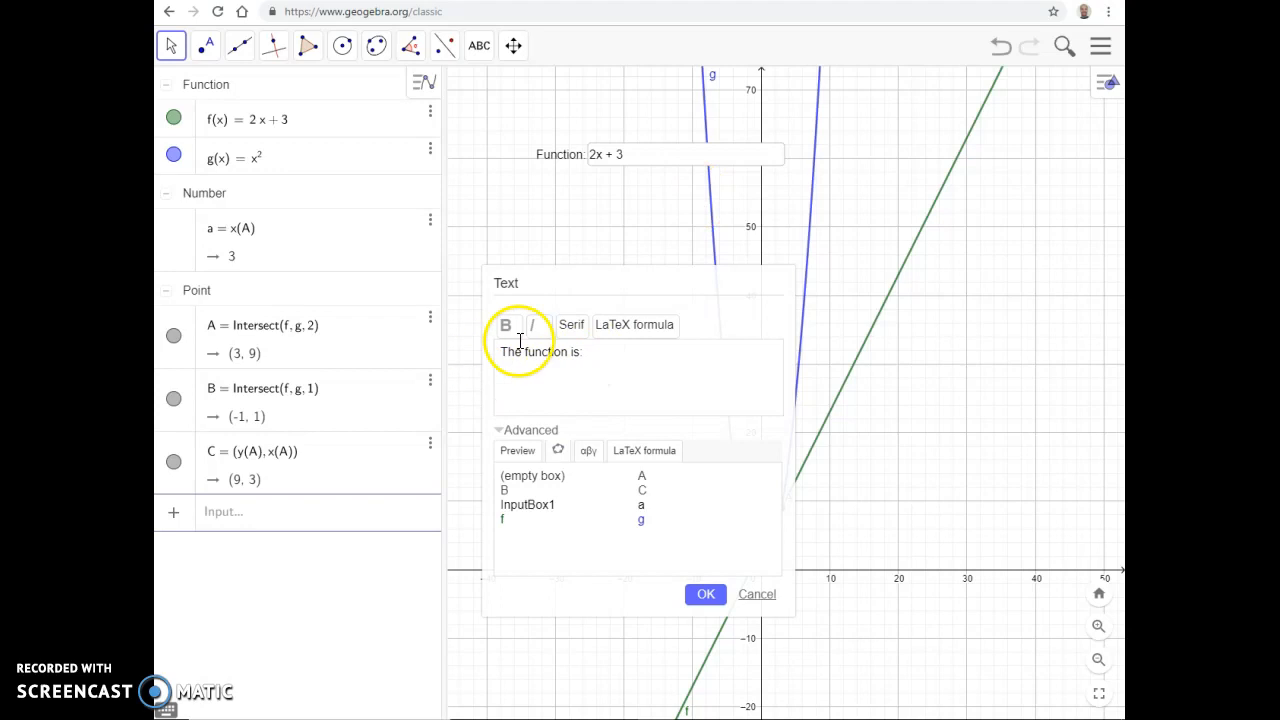
pyautogui.click(706, 594)
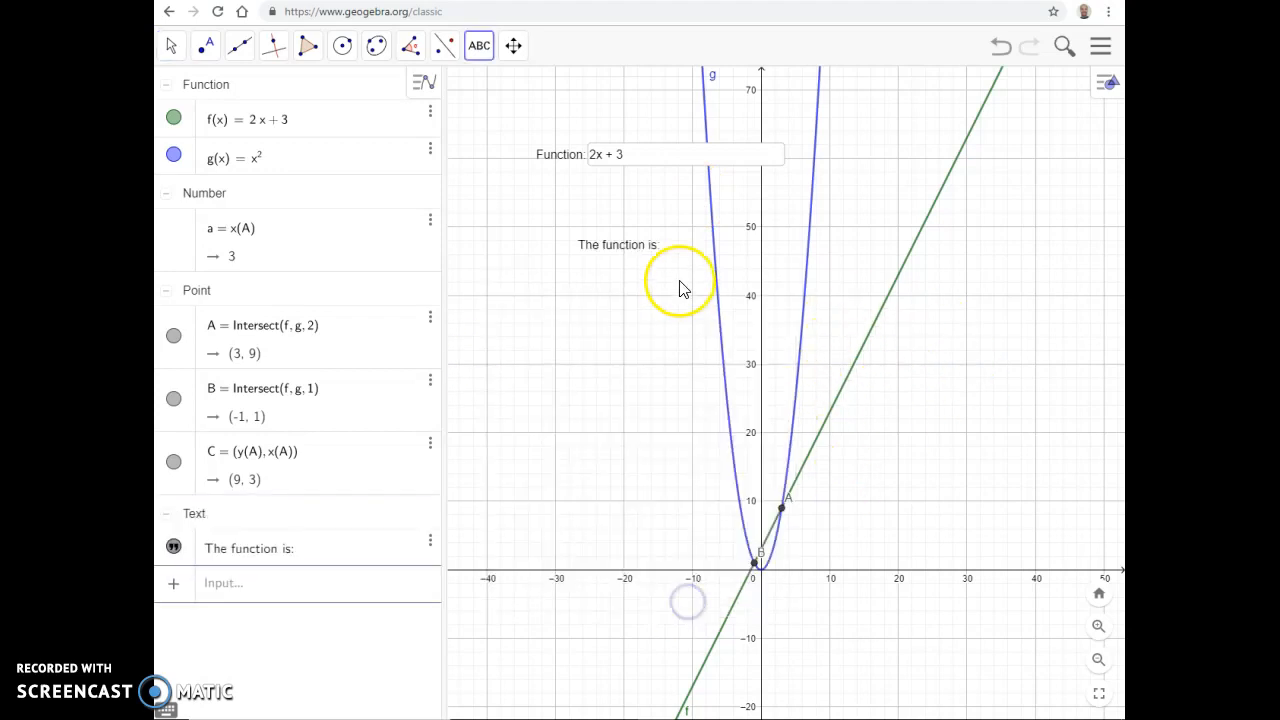
# Step: Move the text "The function is:" lower and farther away from the parabola
pyautogui.moveTo(634, 257); pyautogui.dragTo(563, 329)
pyautogui.rightClick(563, 327)
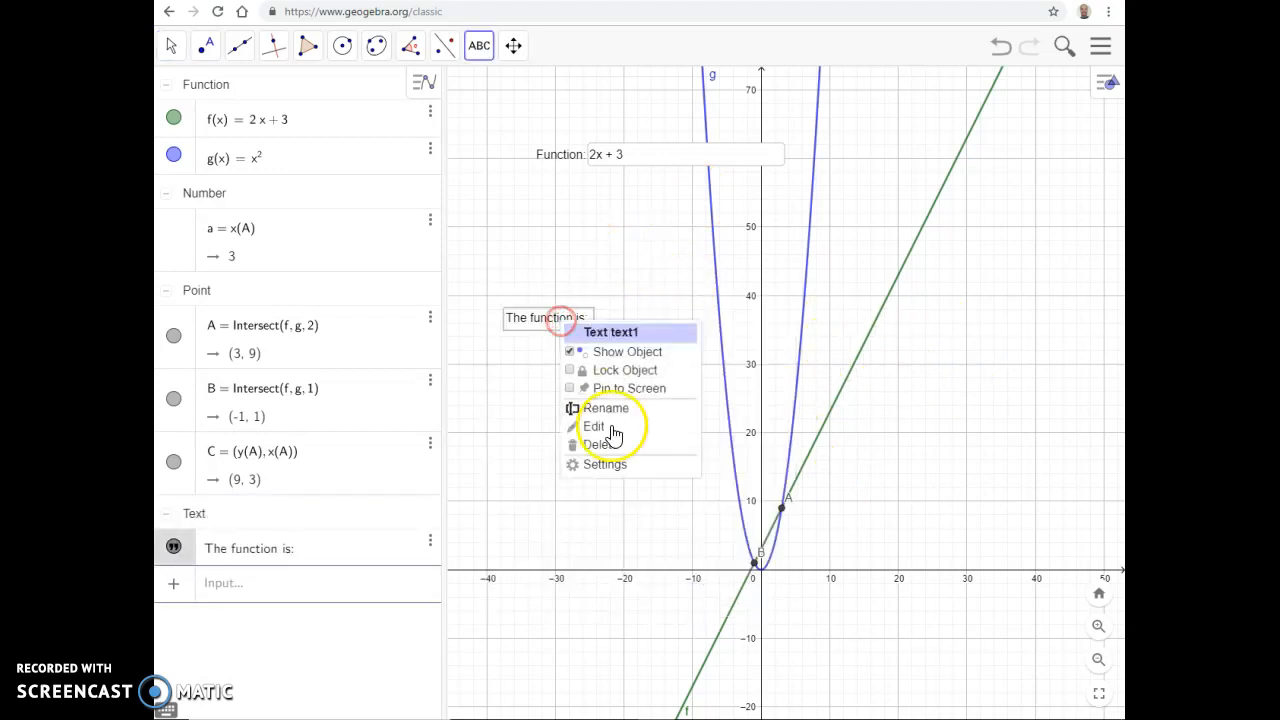
pyautogui.click(537, 335)
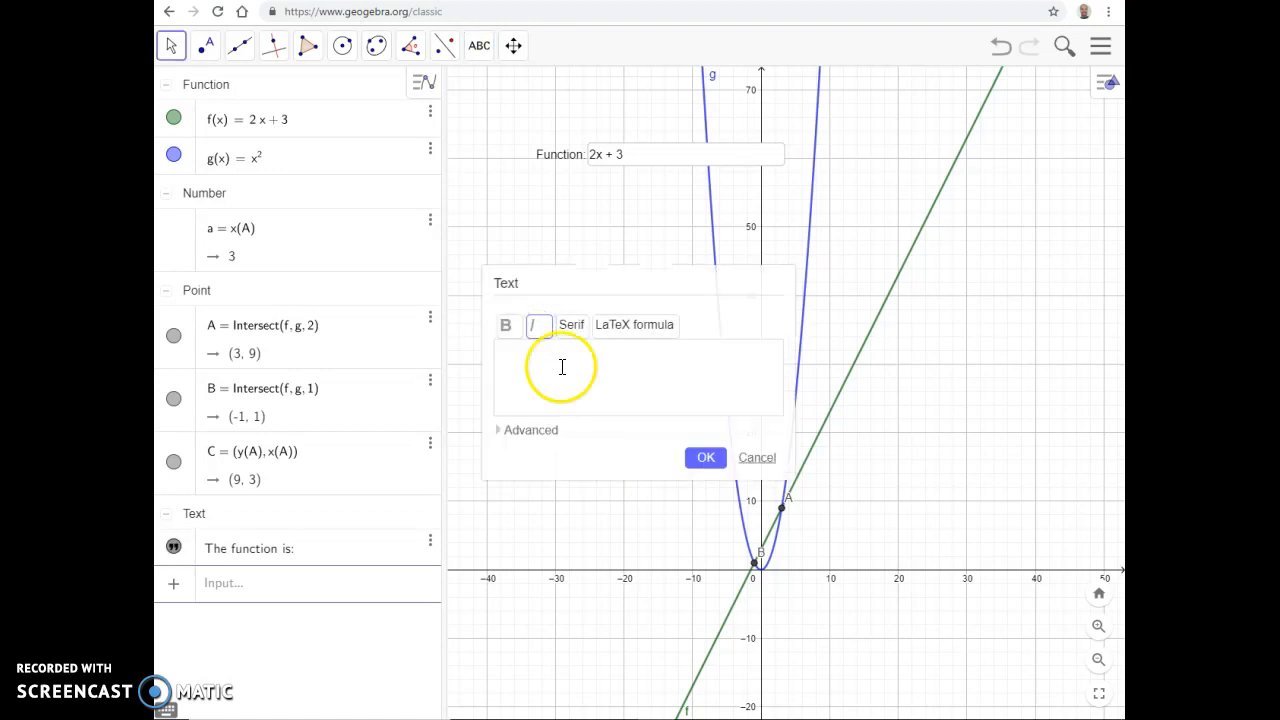
pyautogui.click(776, 458)
# Step: Open the settings of the text "The function is:" and delete the text from the graphics
pyautogui.rightClick(538, 323)
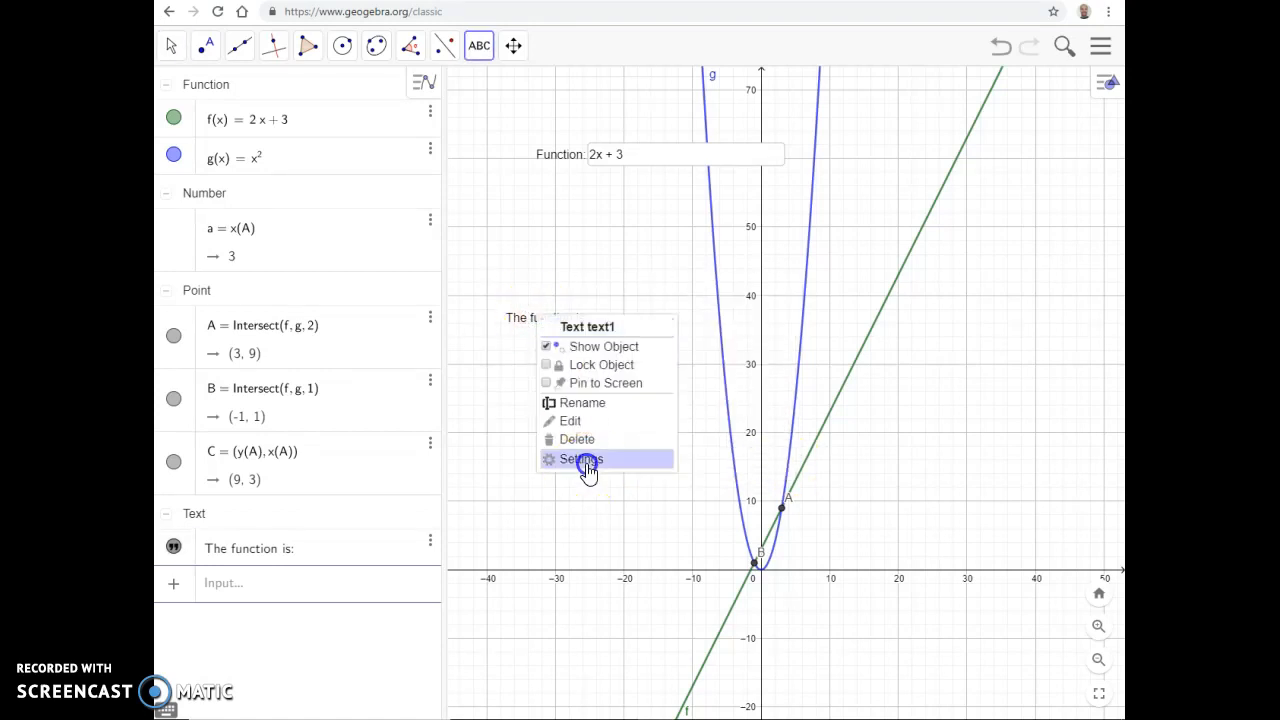
pyautogui.click(584, 462)
pyautogui.rightClick(463, 320)
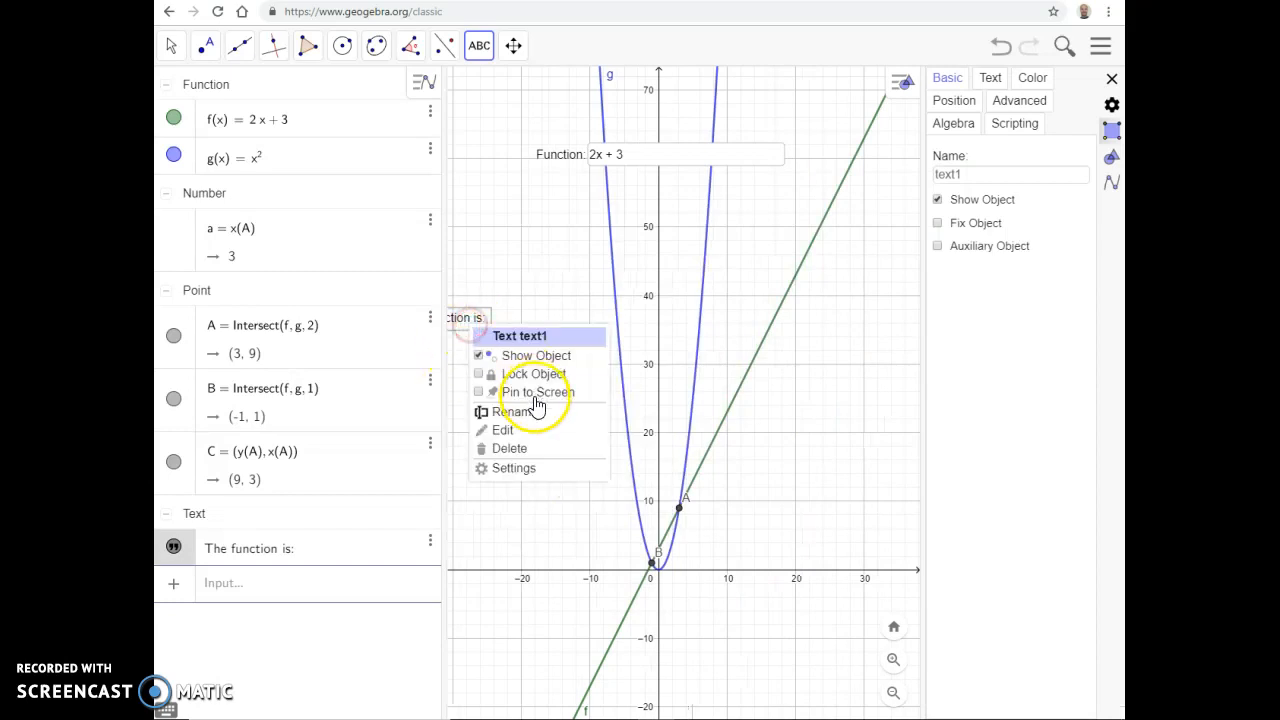
pyautogui.click(510, 447)
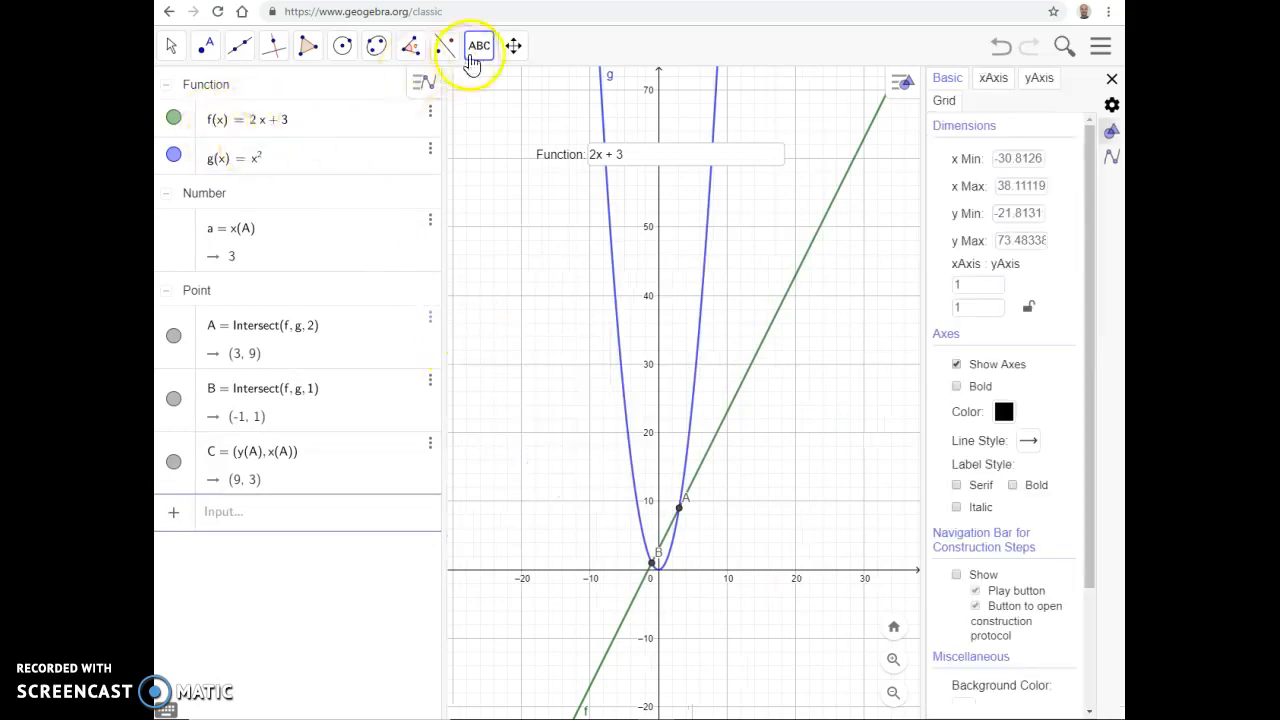
# Step: Add a dynamic text beside the parabola reading "The function is: " followed by the linked object f
pyautogui.click(479, 45)
pyautogui.click(505, 121)
pyautogui.click(745, 576)
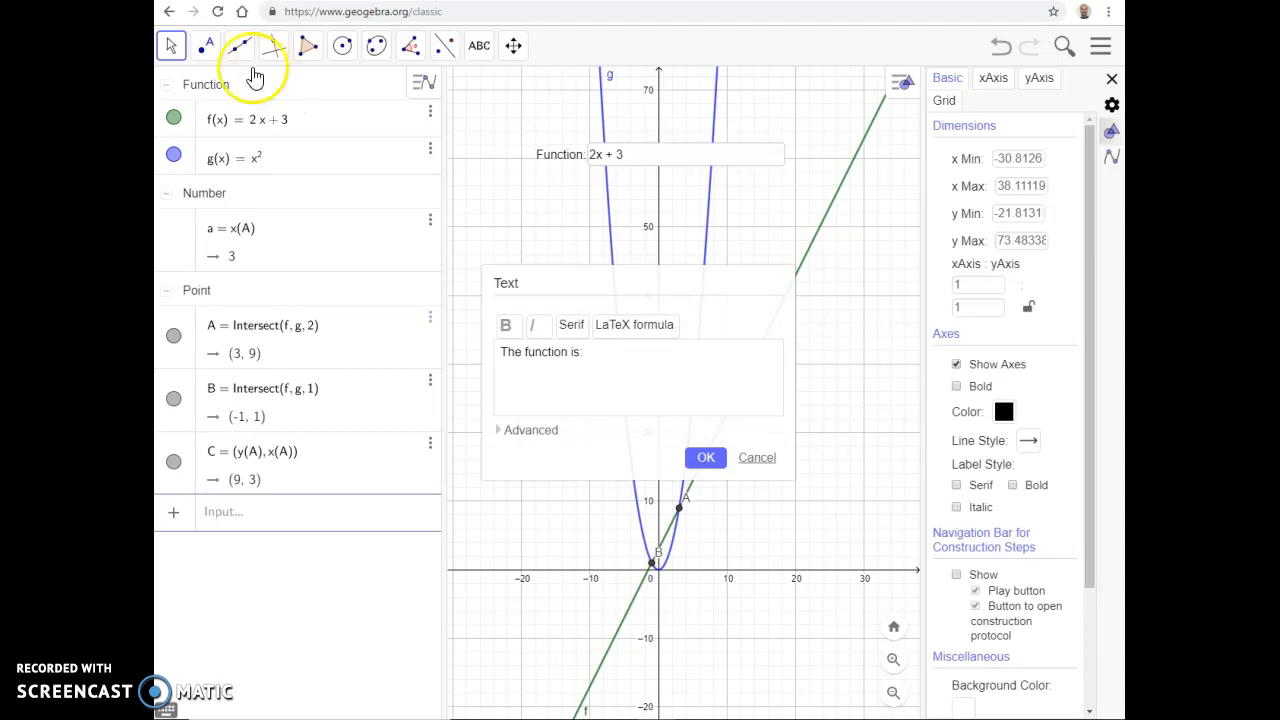
pyautogui.click(540, 430)
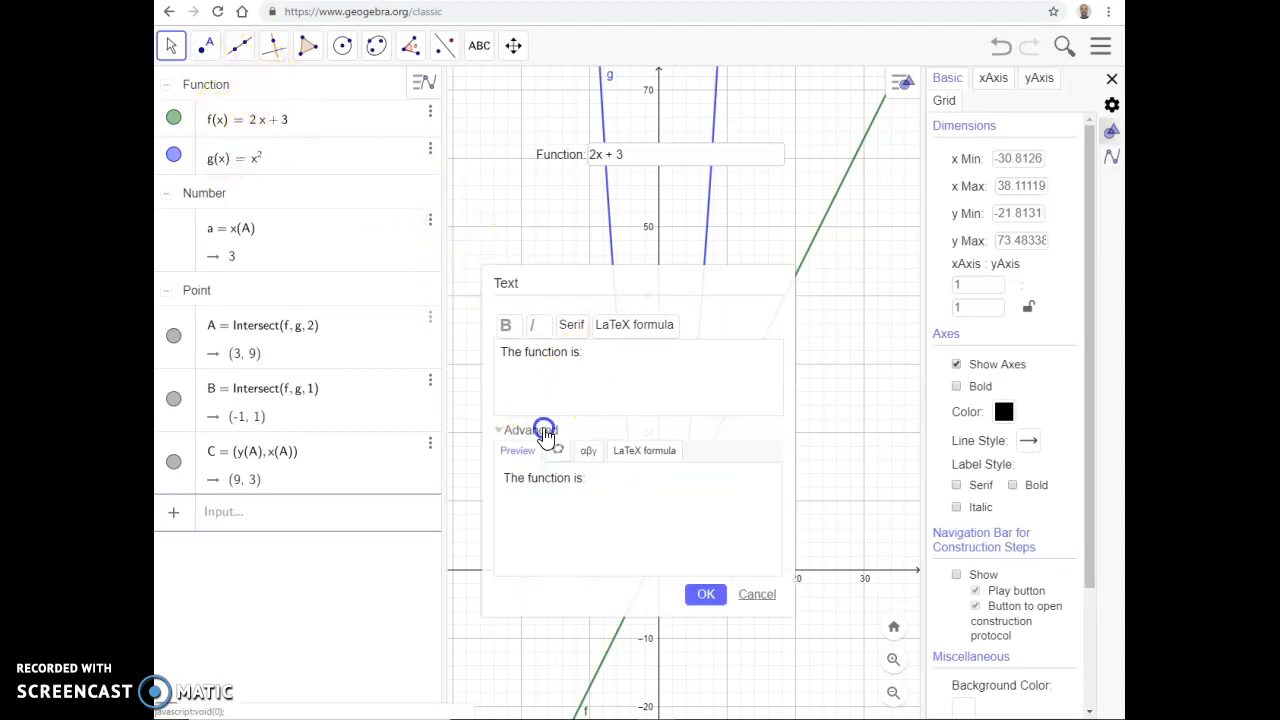
pyautogui.click(558, 451)
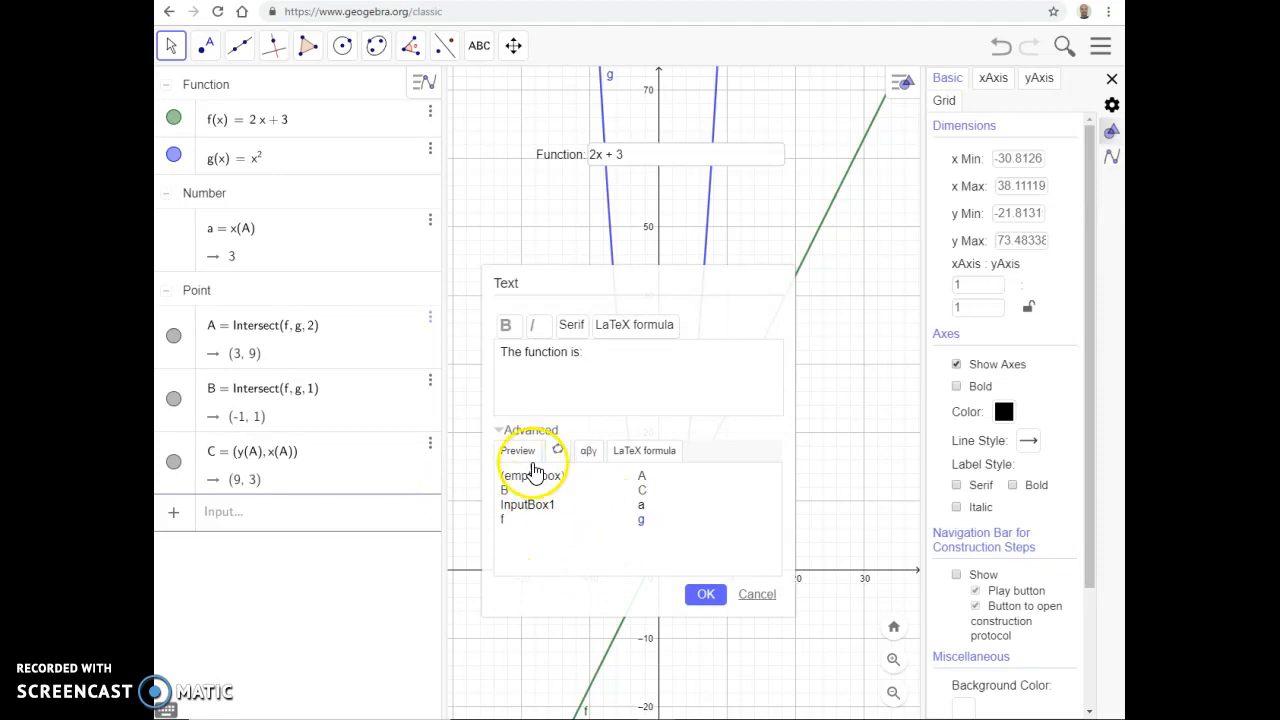
pyautogui.click(503, 520)
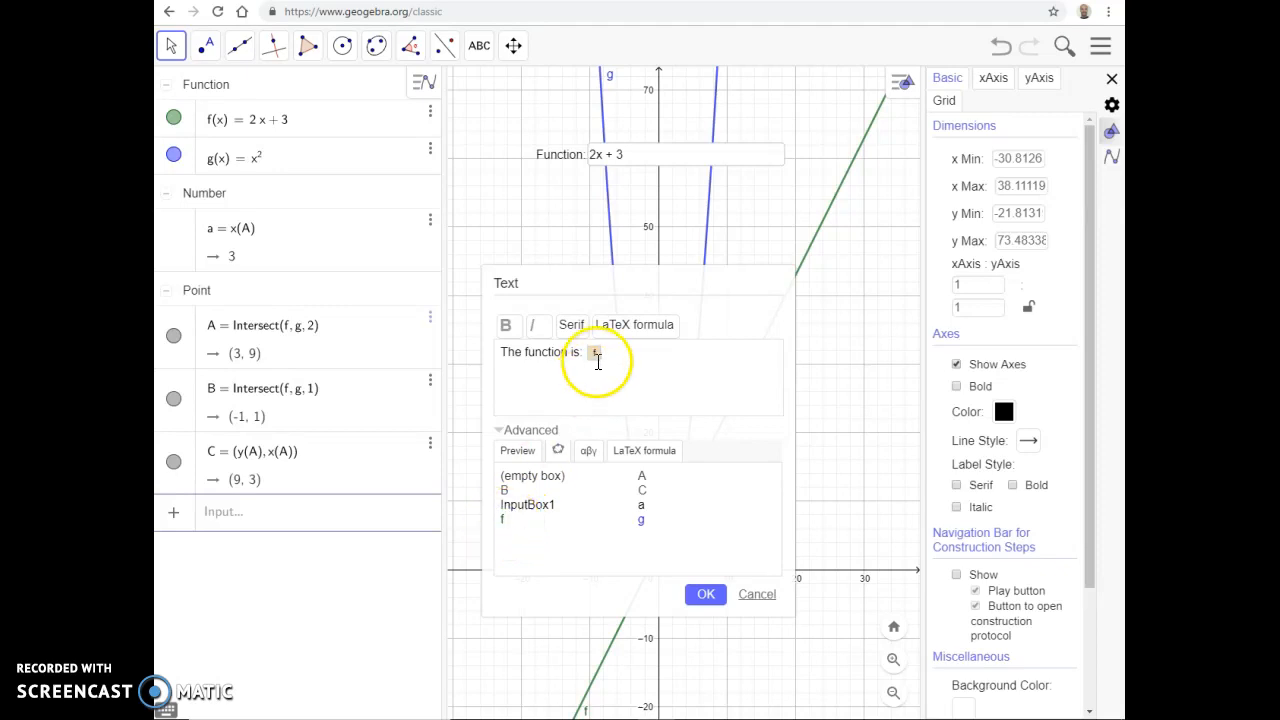
pyautogui.click(515, 450)
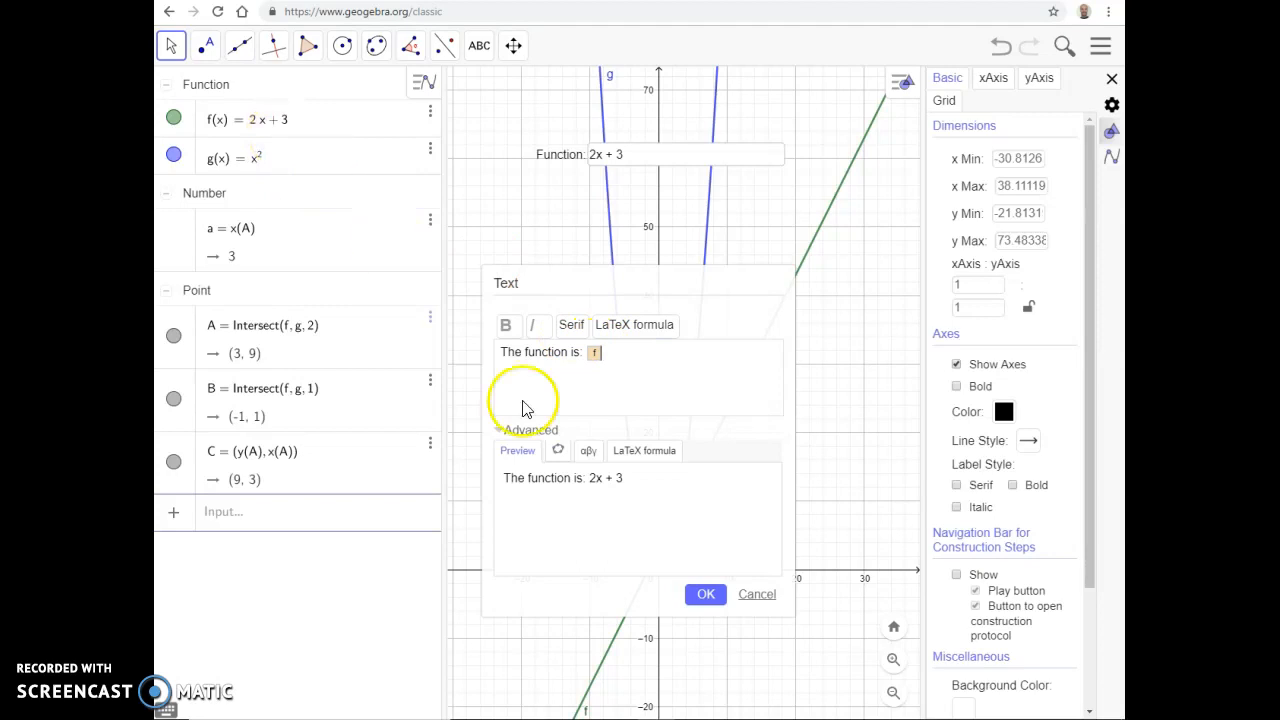
pyautogui.click(700, 598)
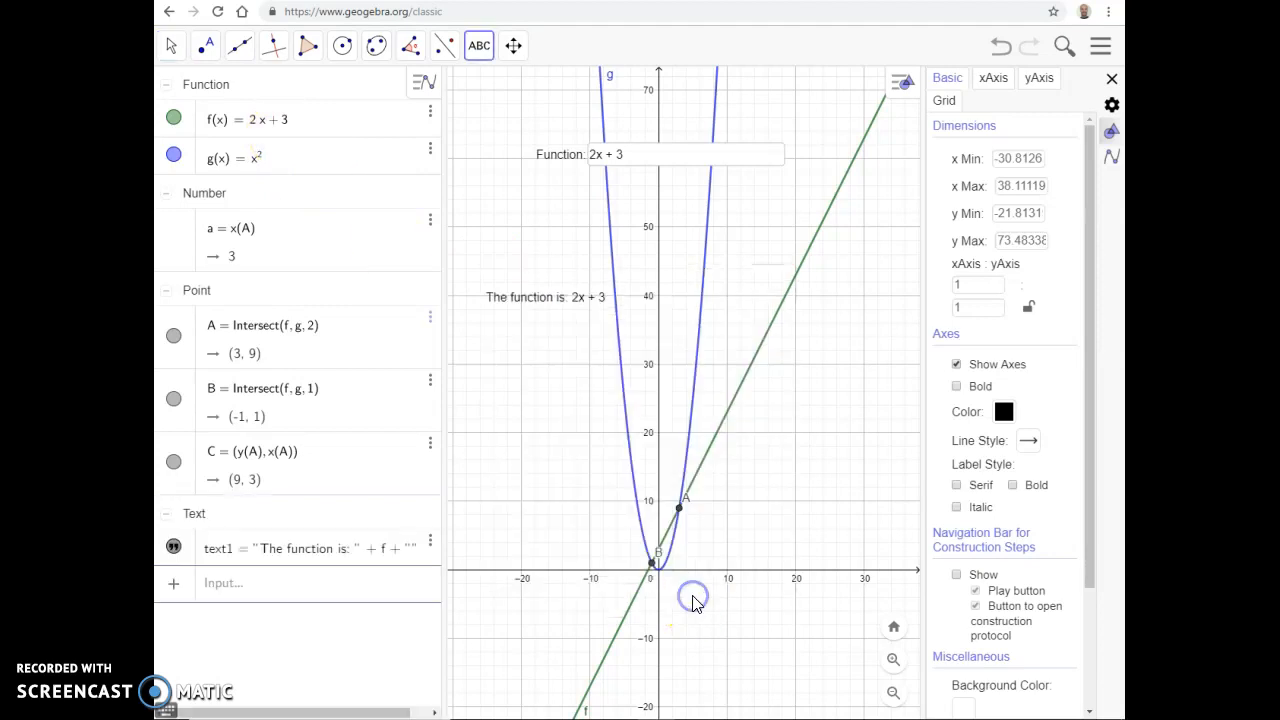
# Step: Change the function in the input box to 2x + 5 and again to x² - 1
pyautogui.click(630, 154)
pyautogui.write('5')
pyautogui.press('Return')
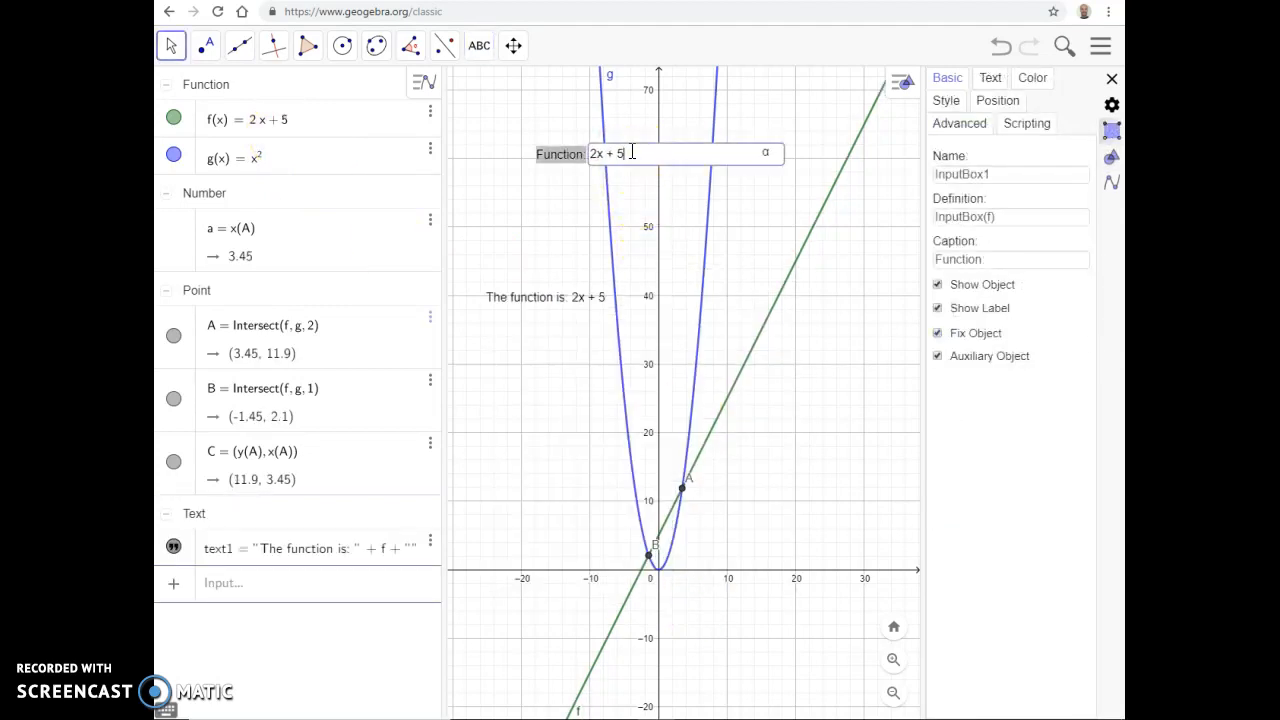
pyautogui.click(575, 156)
pyautogui.press('Return')
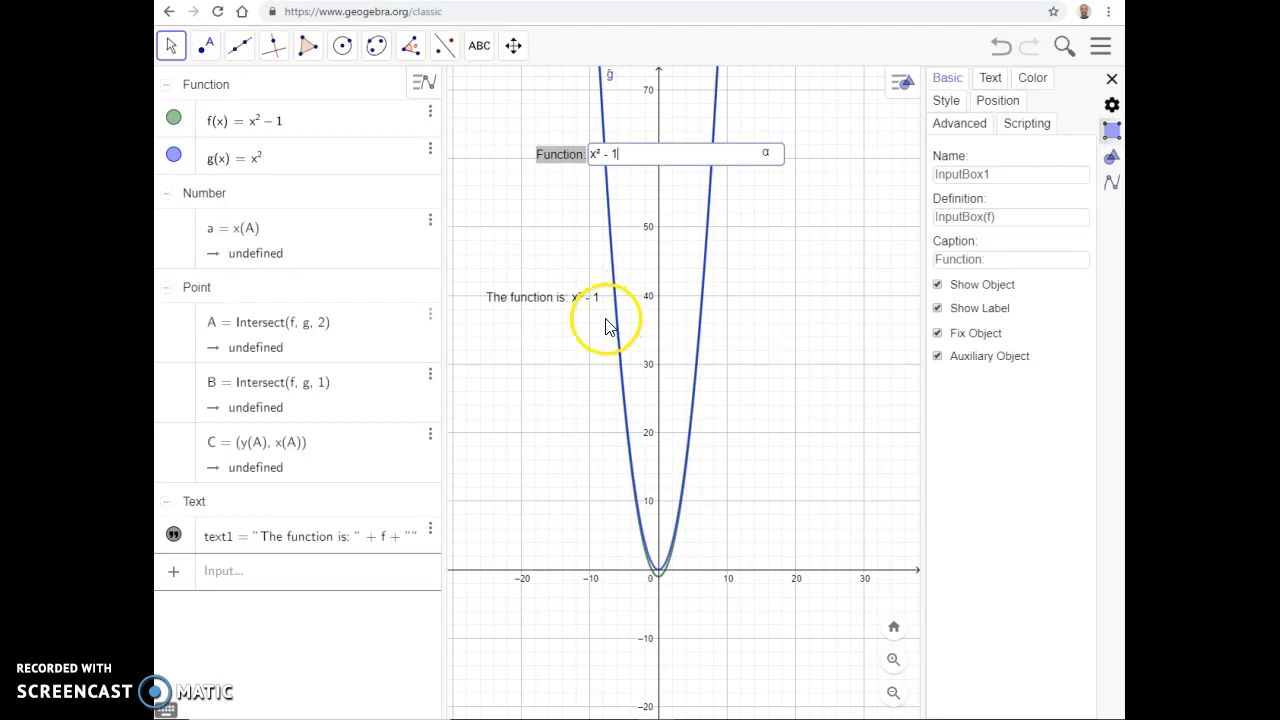
pyautogui.click(479, 47)
pyautogui.click(503, 95)
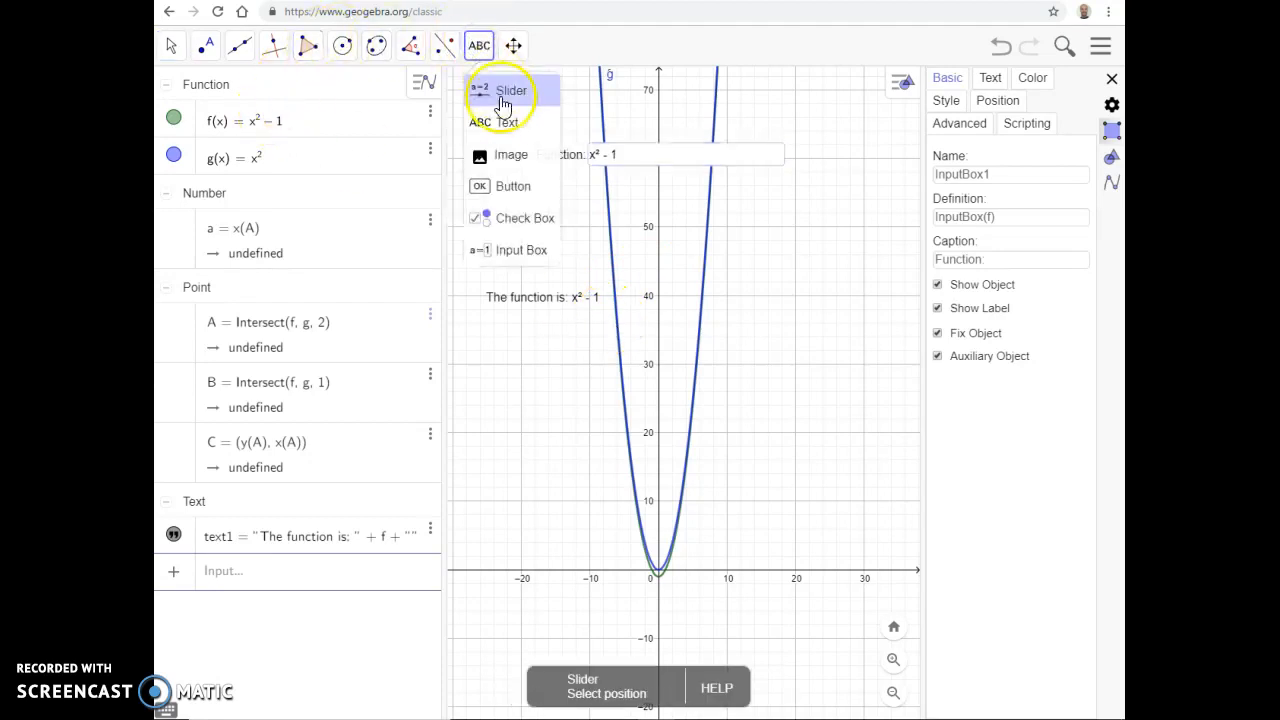
pyautogui.click(507, 126)
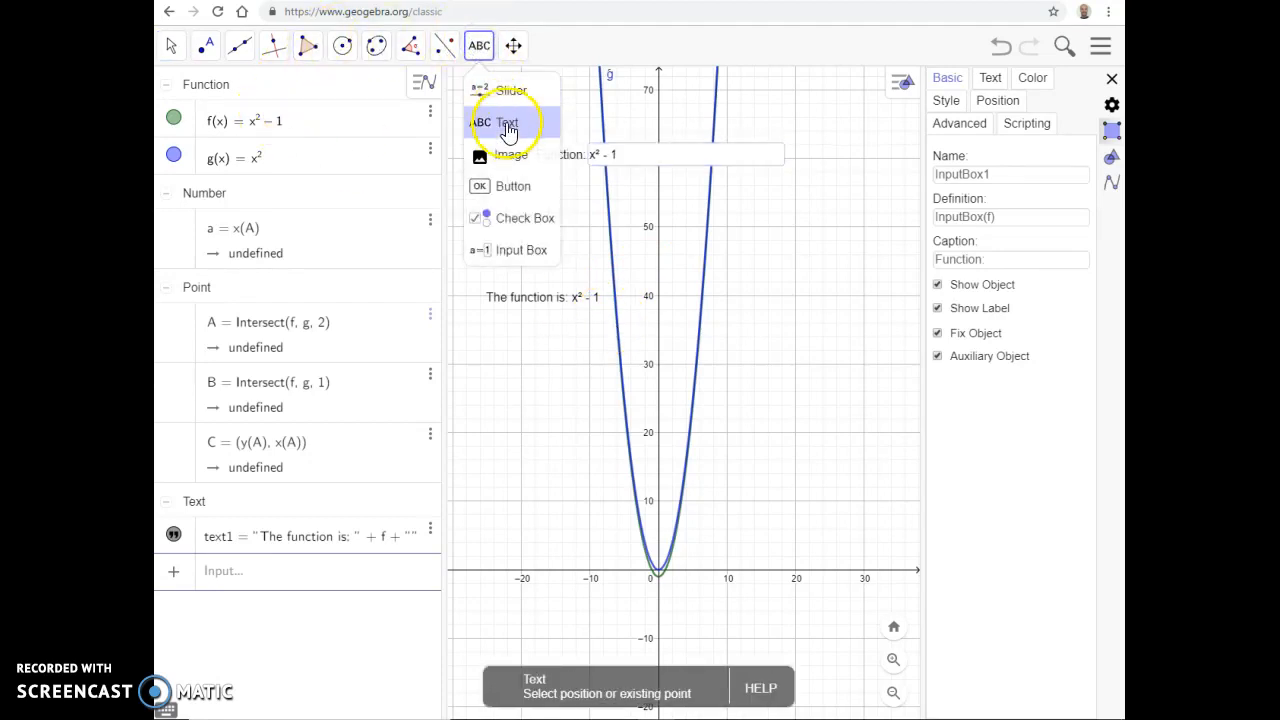
pyautogui.click(884, 450)
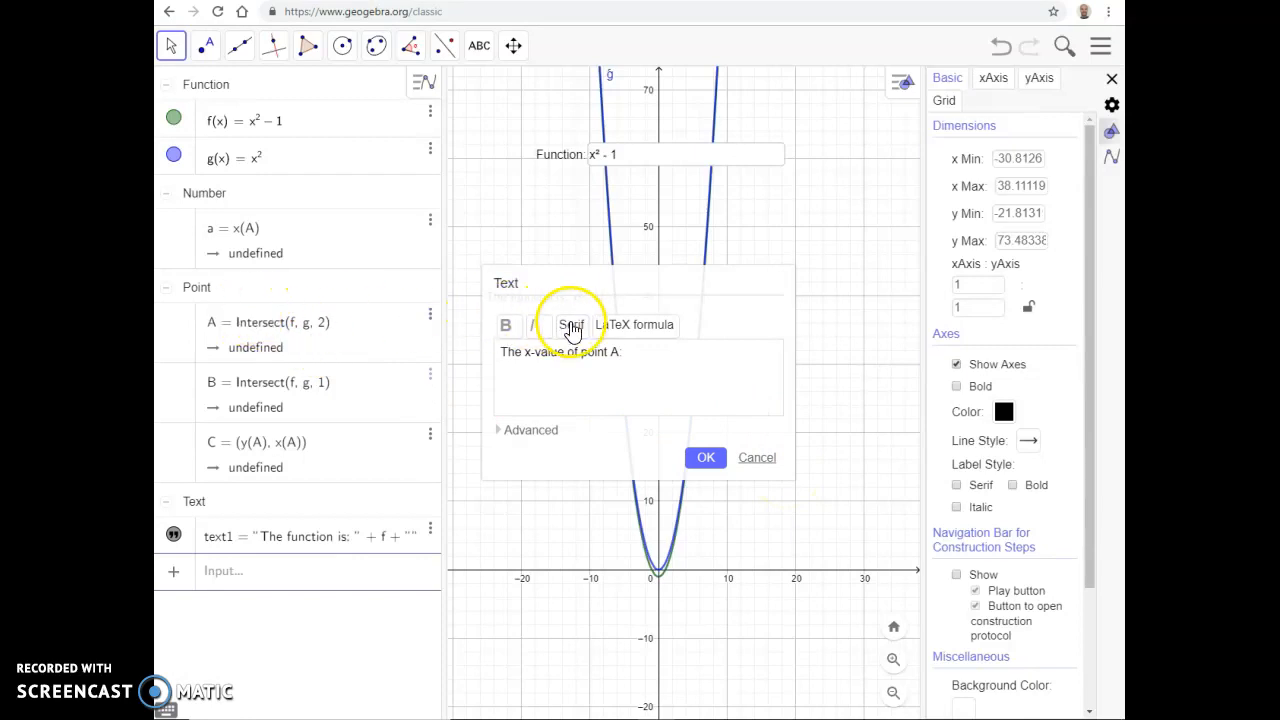
pyautogui.click(531, 432)
pyautogui.click(557, 450)
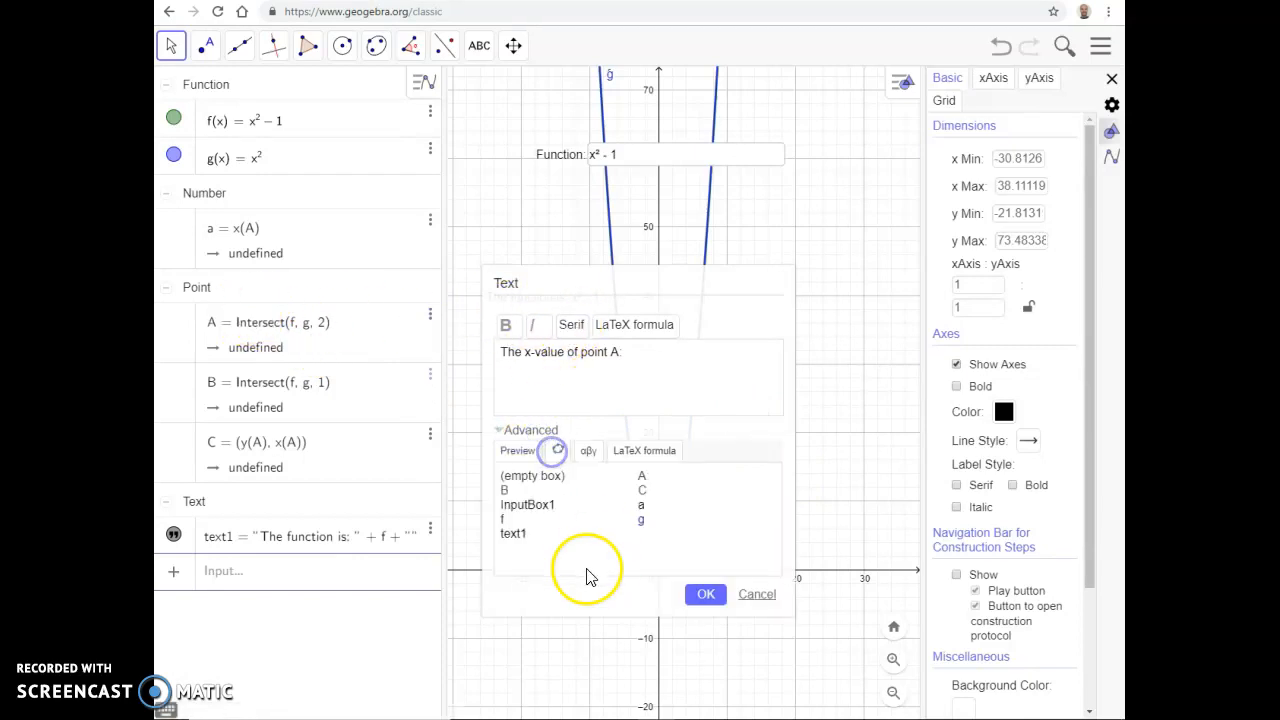
pyautogui.click(641, 477)
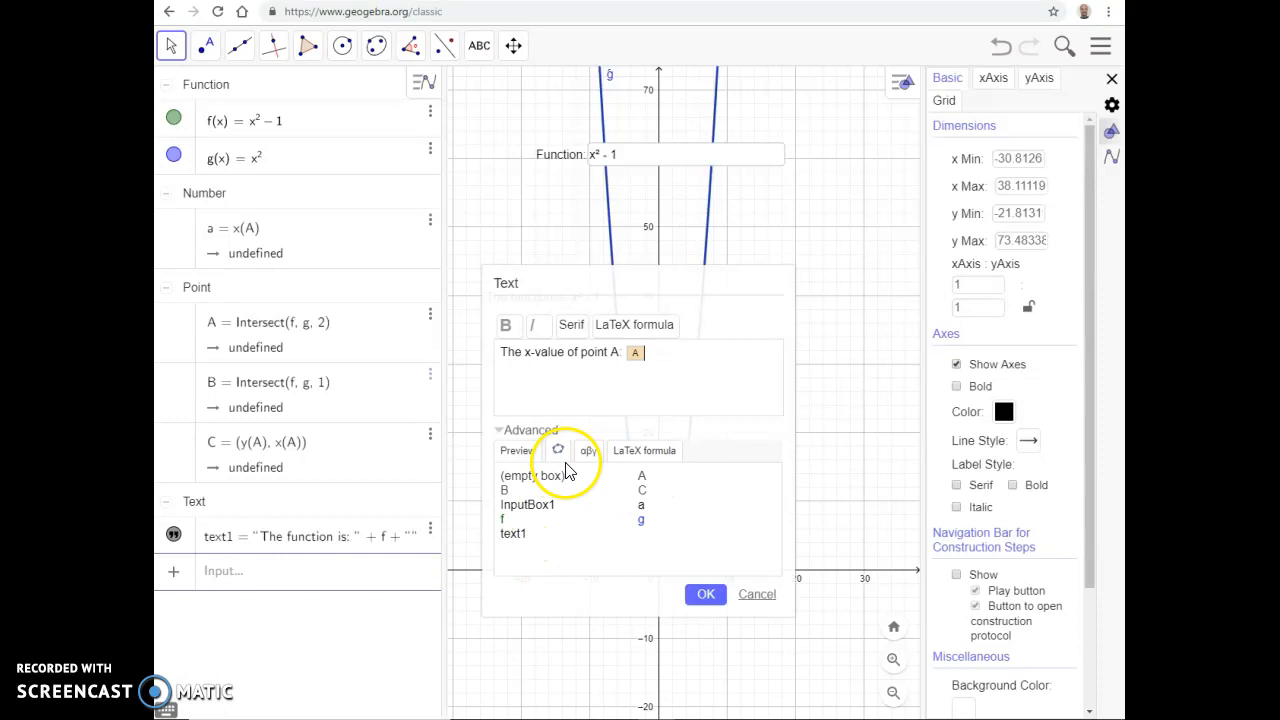
pyautogui.click(518, 452)
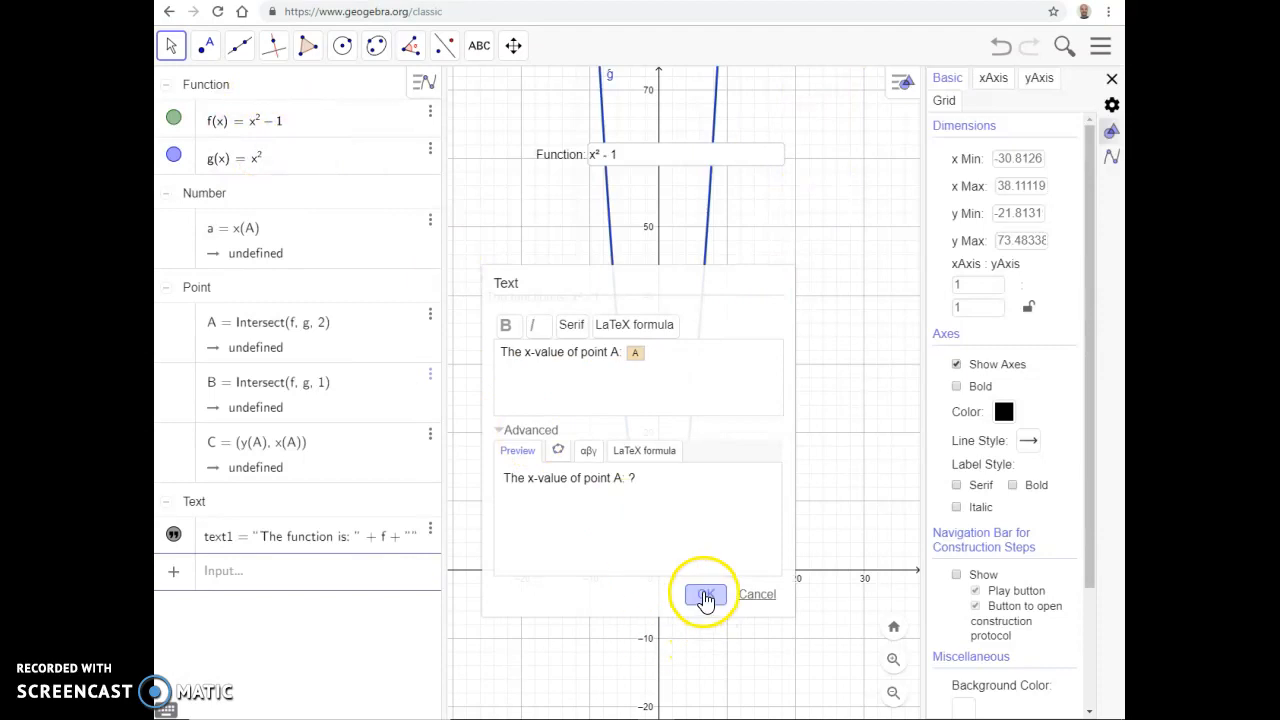
pyautogui.click(755, 598)
# Step: Change function f to 2x through the input box
pyautogui.click(277, 126)
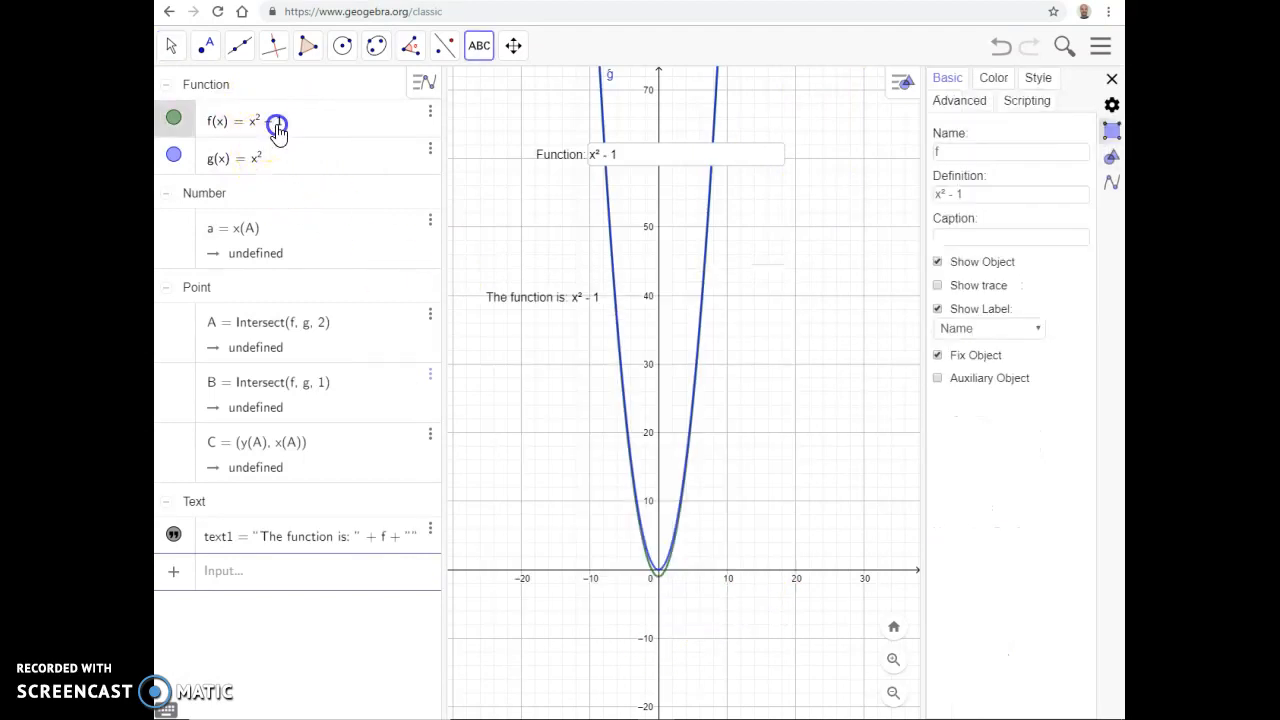
pyautogui.click(639, 160)
pyautogui.click(631, 157)
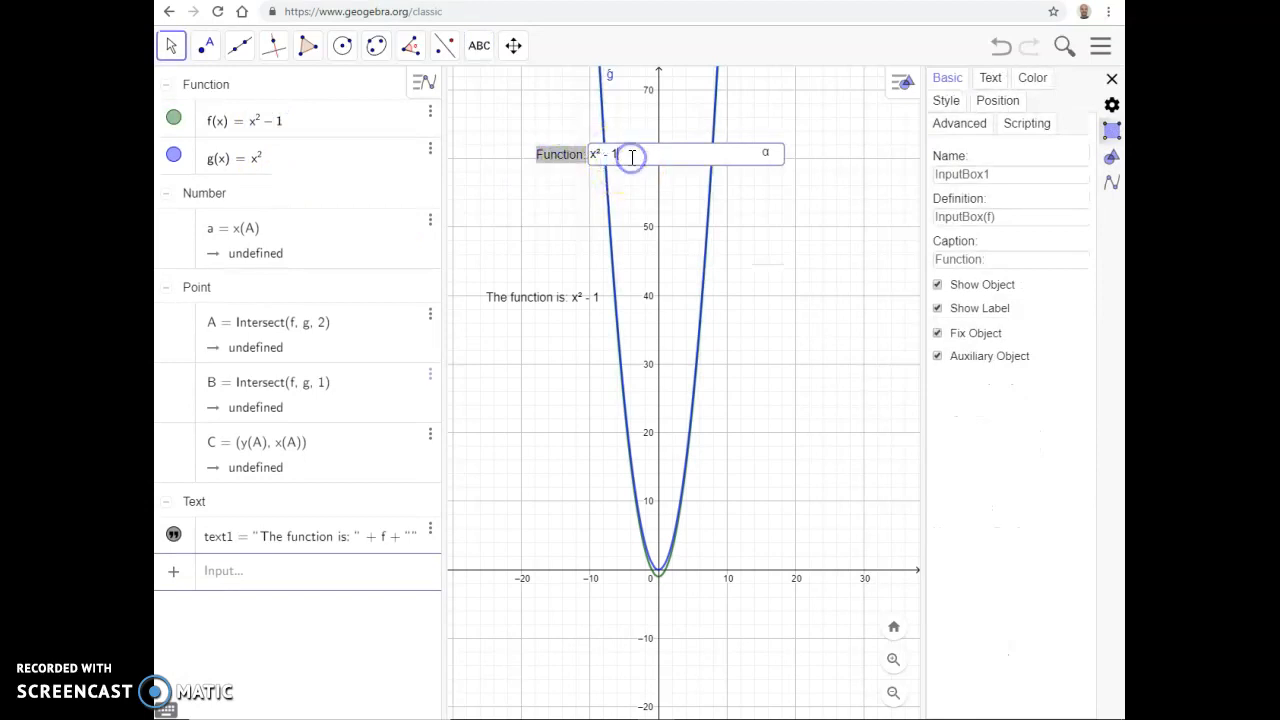
pyautogui.write('2x')
pyautogui.press('Return')
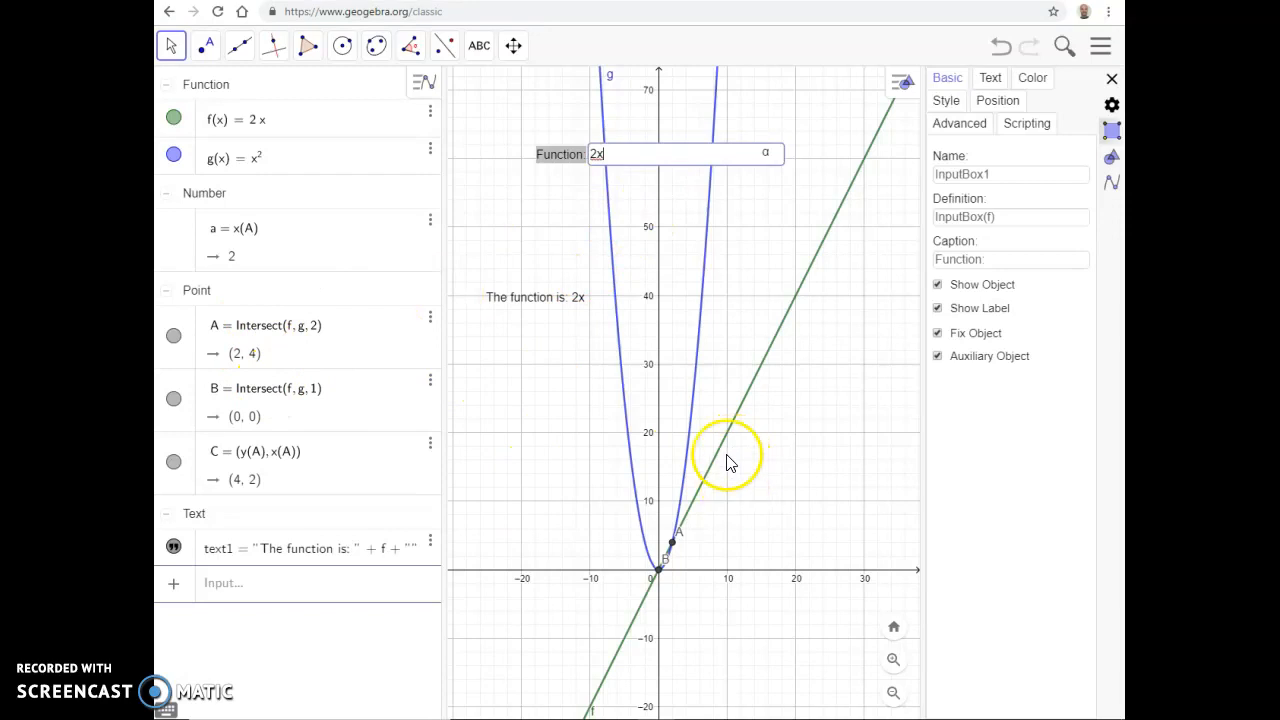
# Step: Start a new text to the right of the line reading "The x-value of A is: " and insert point A as a linked object
pyautogui.click(476, 45)
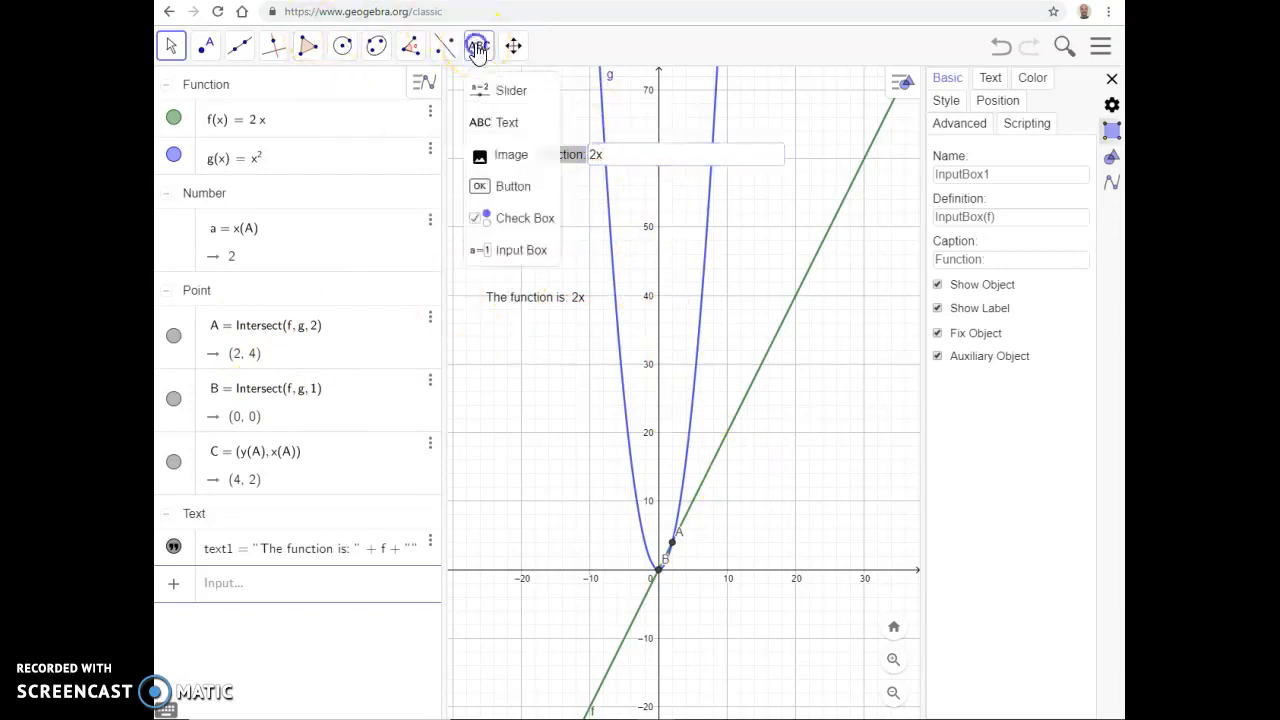
pyautogui.click(806, 420)
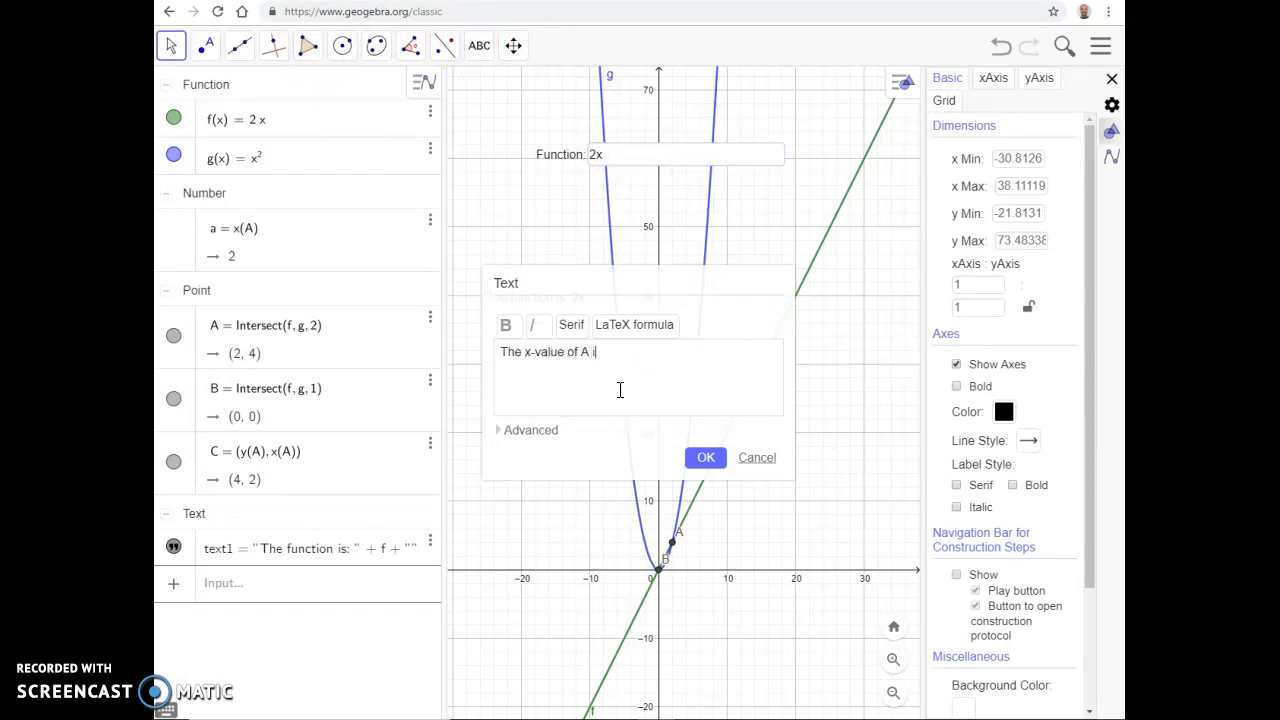
pyautogui.click(518, 431)
pyautogui.click(558, 452)
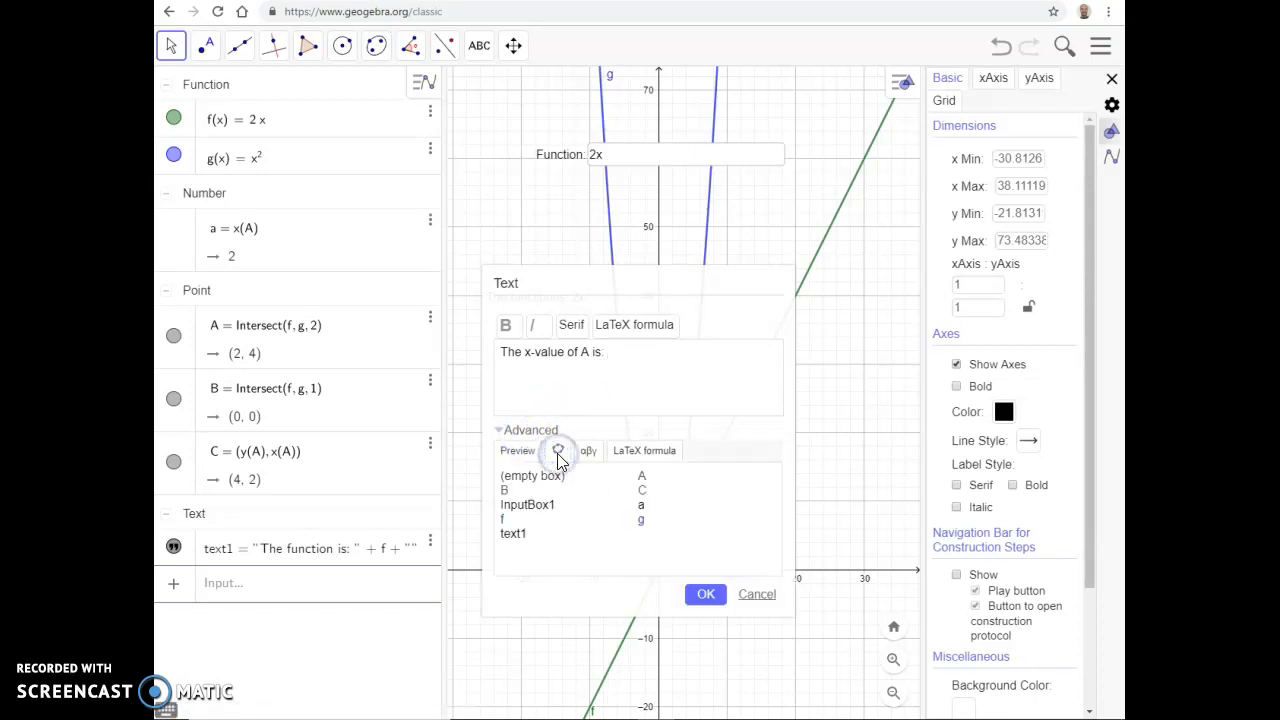
pyautogui.click(641, 477)
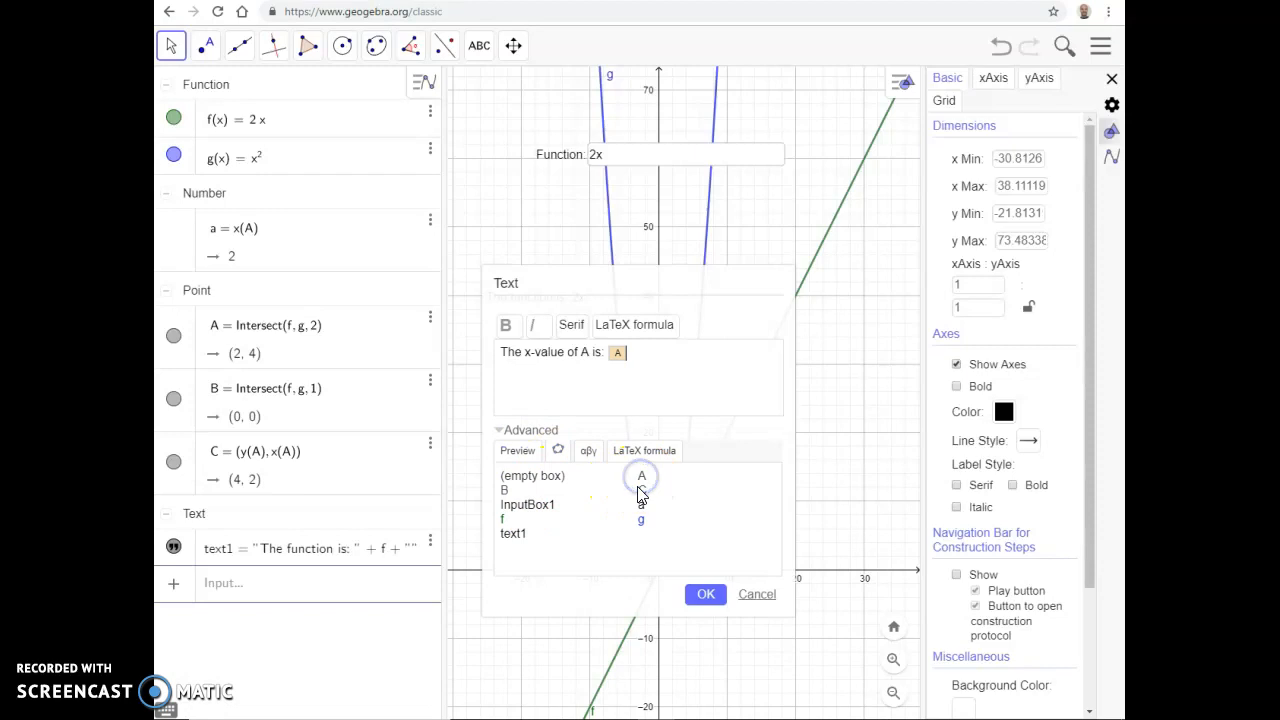
# Step: Replace the linked point A with an empty box containing x(A) and preview the text
pyautogui.click(517, 450)
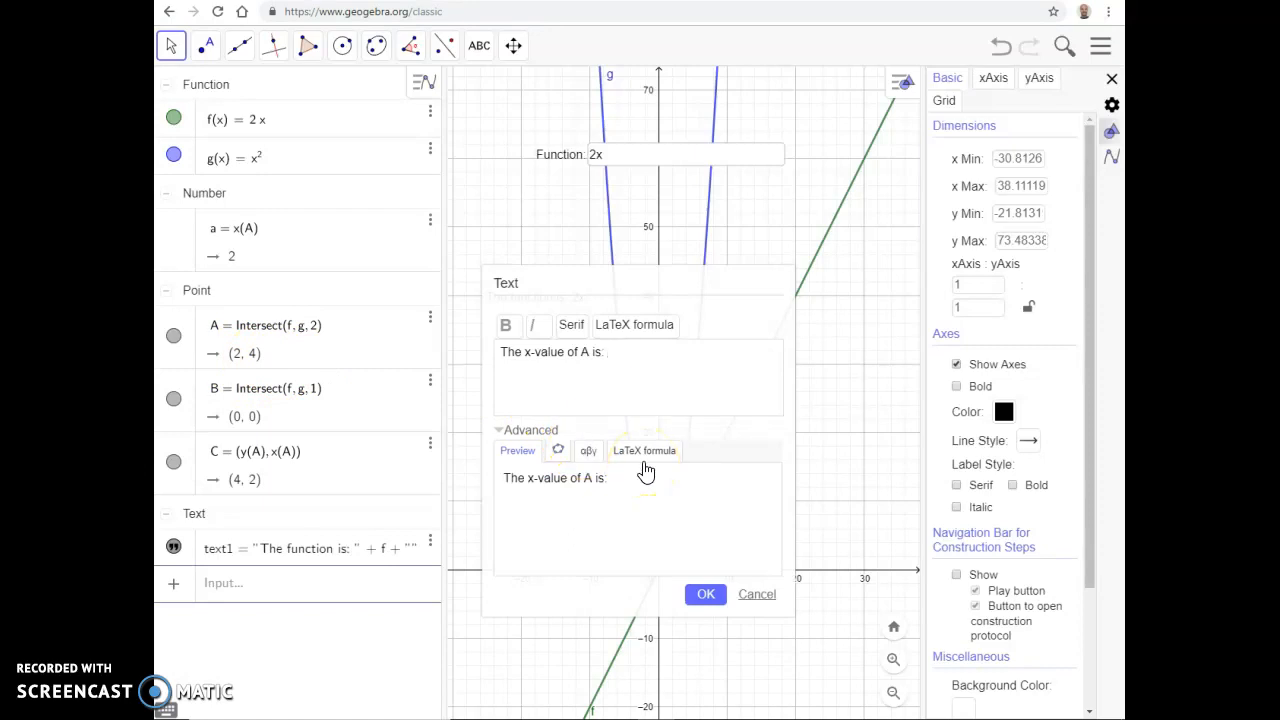
pyautogui.click(561, 451)
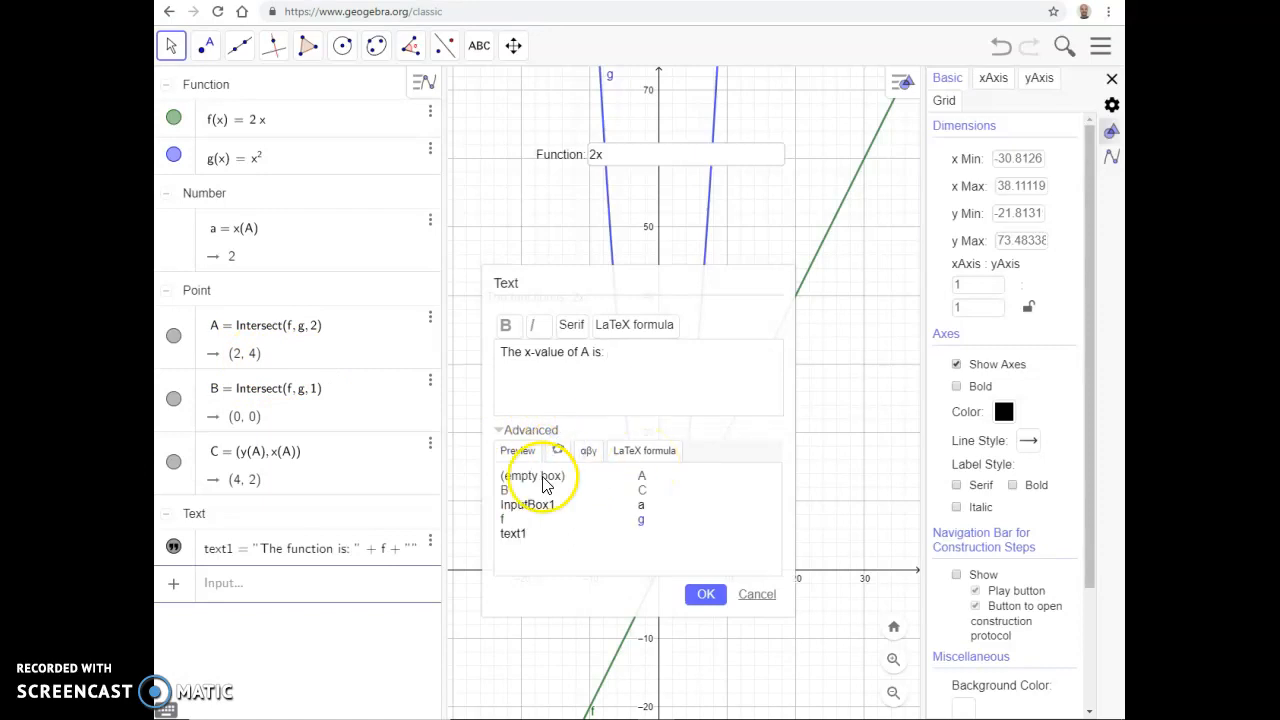
pyautogui.click(540, 478)
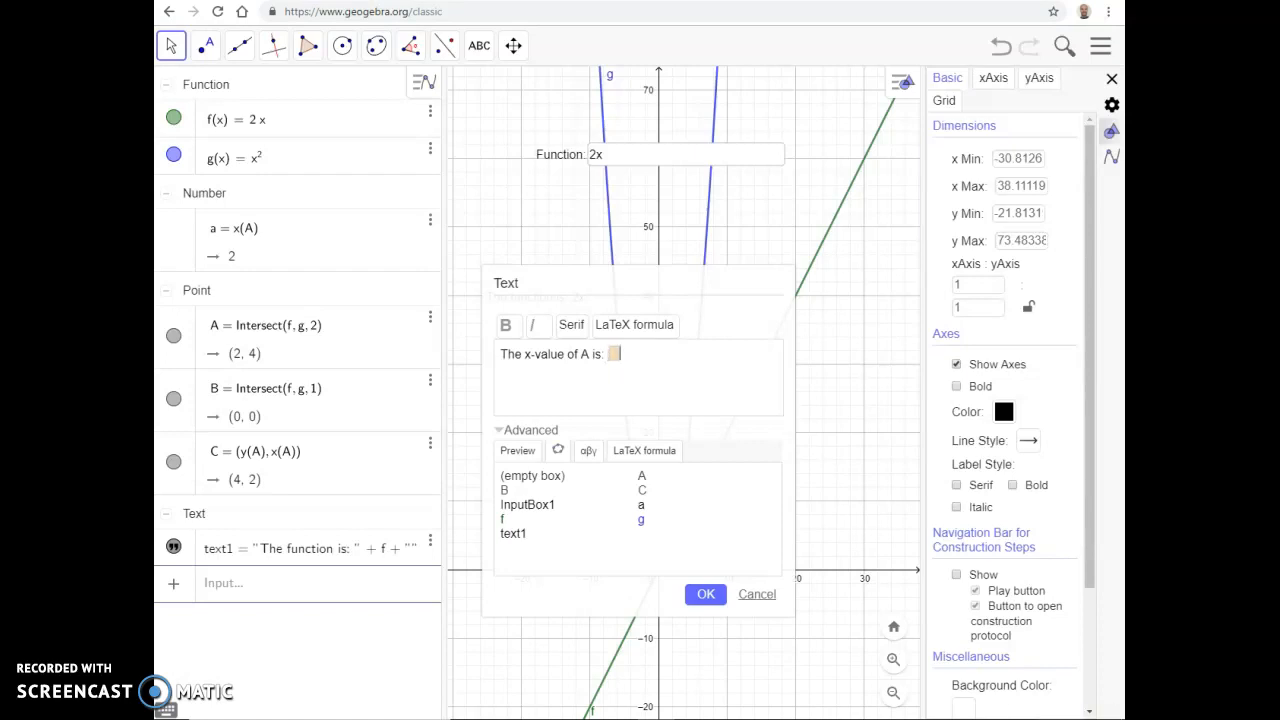
pyautogui.click(614, 355)
pyautogui.write('x(A')
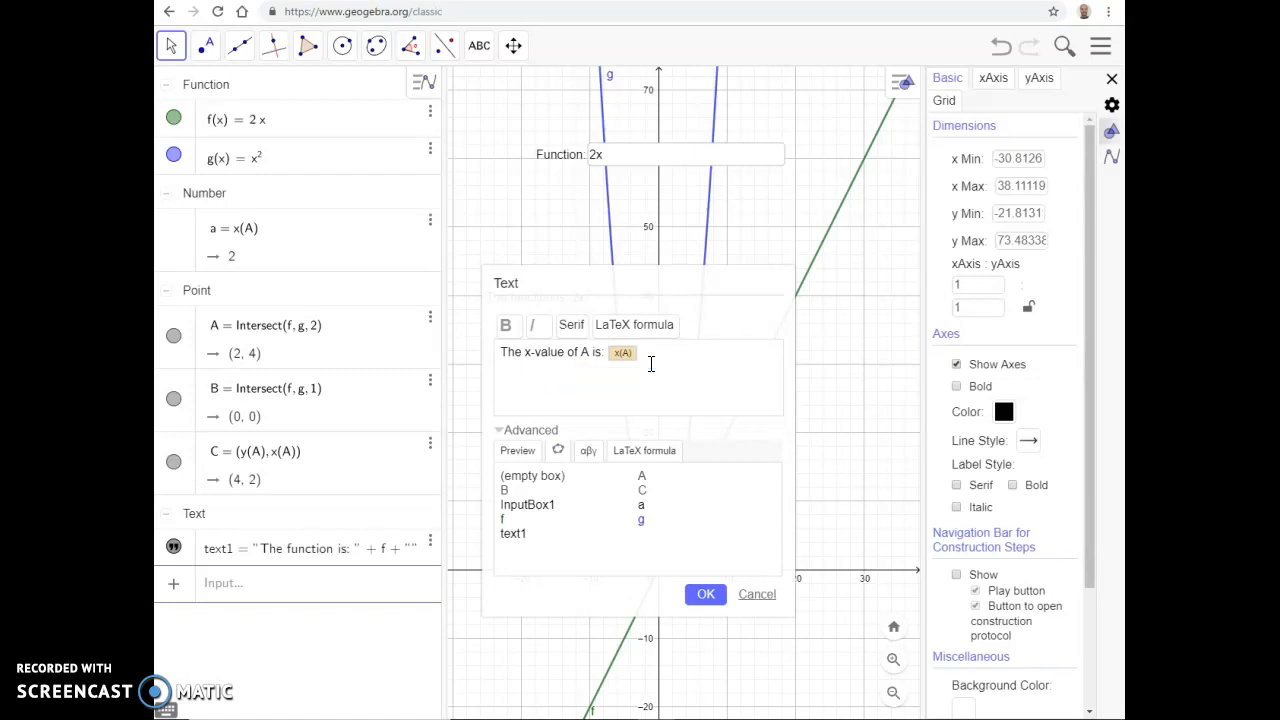
pyautogui.click(517, 450)
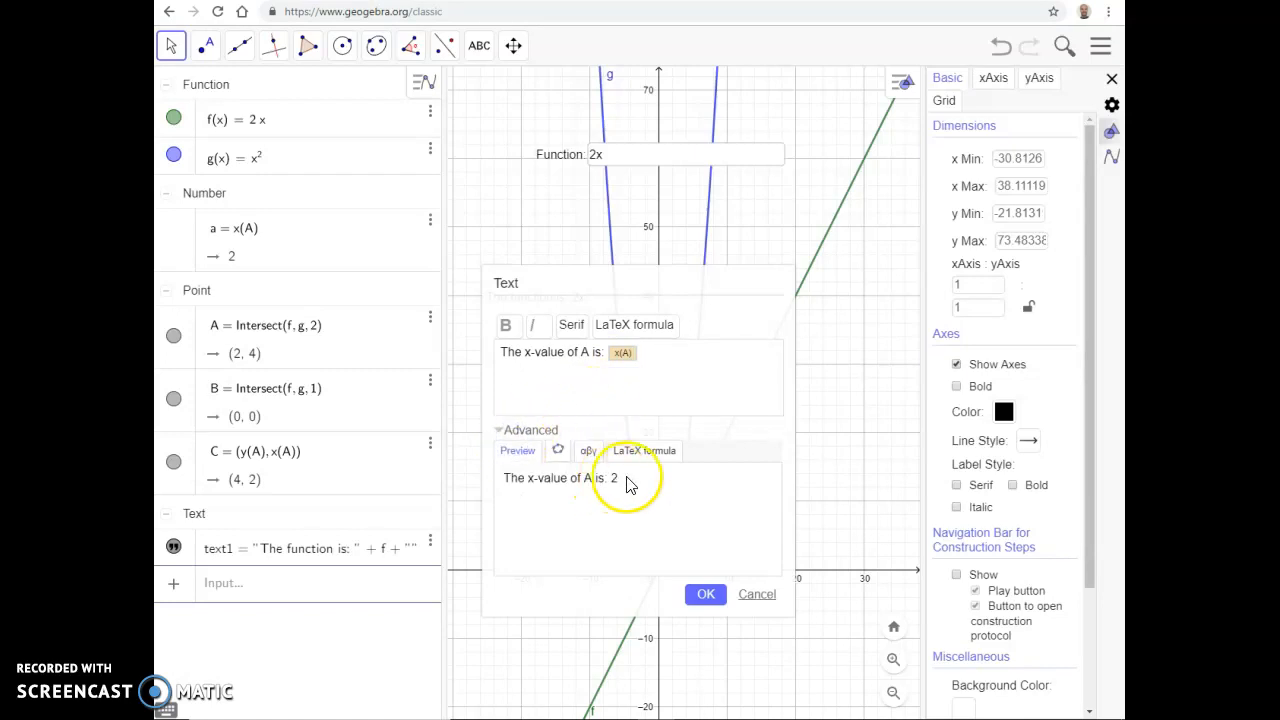
# Step: Change the linked expression in the text to x(A)/10 and create the text
pyautogui.click(630, 354)
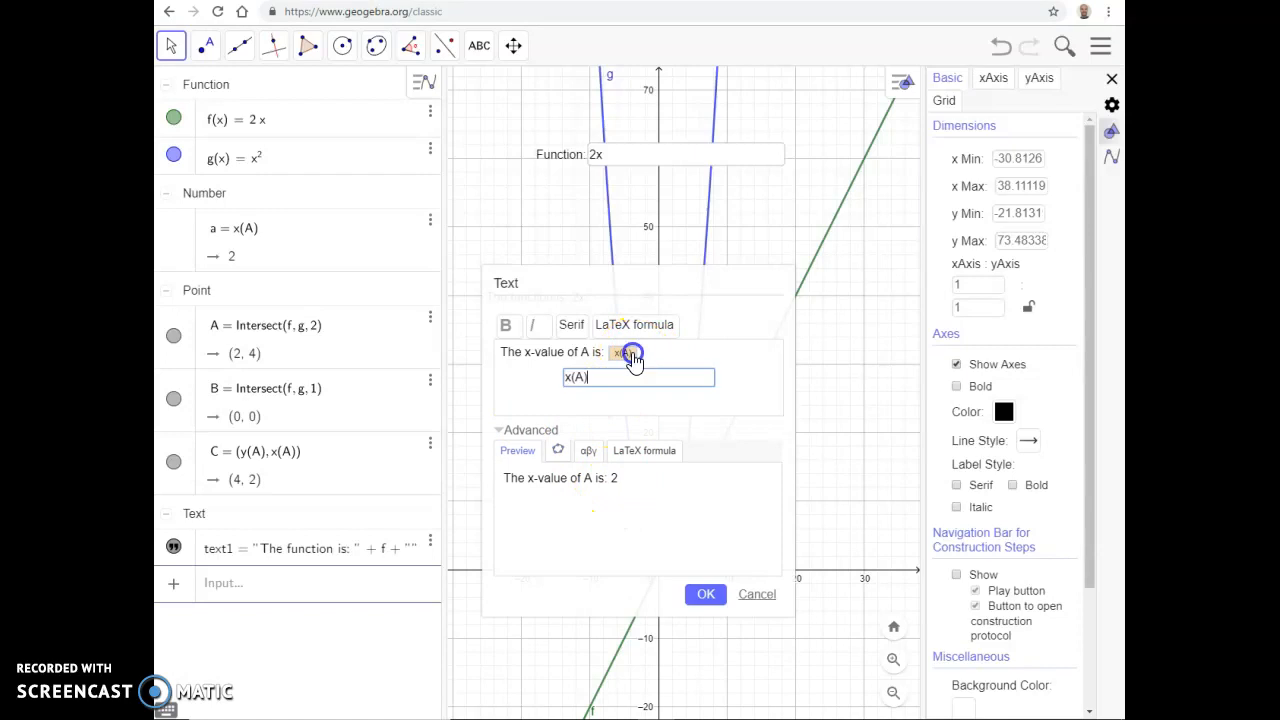
pyautogui.write('/10')
pyautogui.moveTo(604, 380); pyautogui.dragTo(543, 376)
pyautogui.click(708, 596)
# Step: Move the x-value text beneath the function text and change the function in the input box to 2x + 2
pyautogui.click(838, 422)
pyautogui.moveTo(838, 422); pyautogui.dragTo(513, 366)
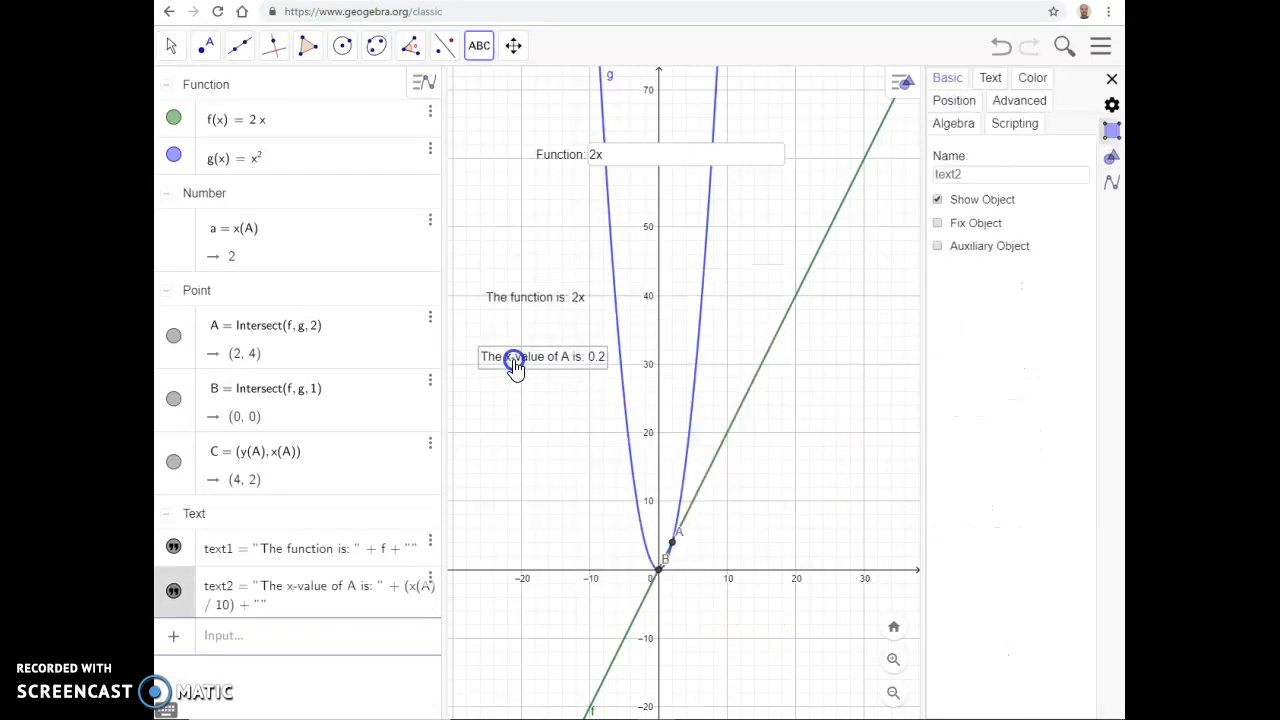
pyautogui.click(606, 154)
pyautogui.write('+ 2')
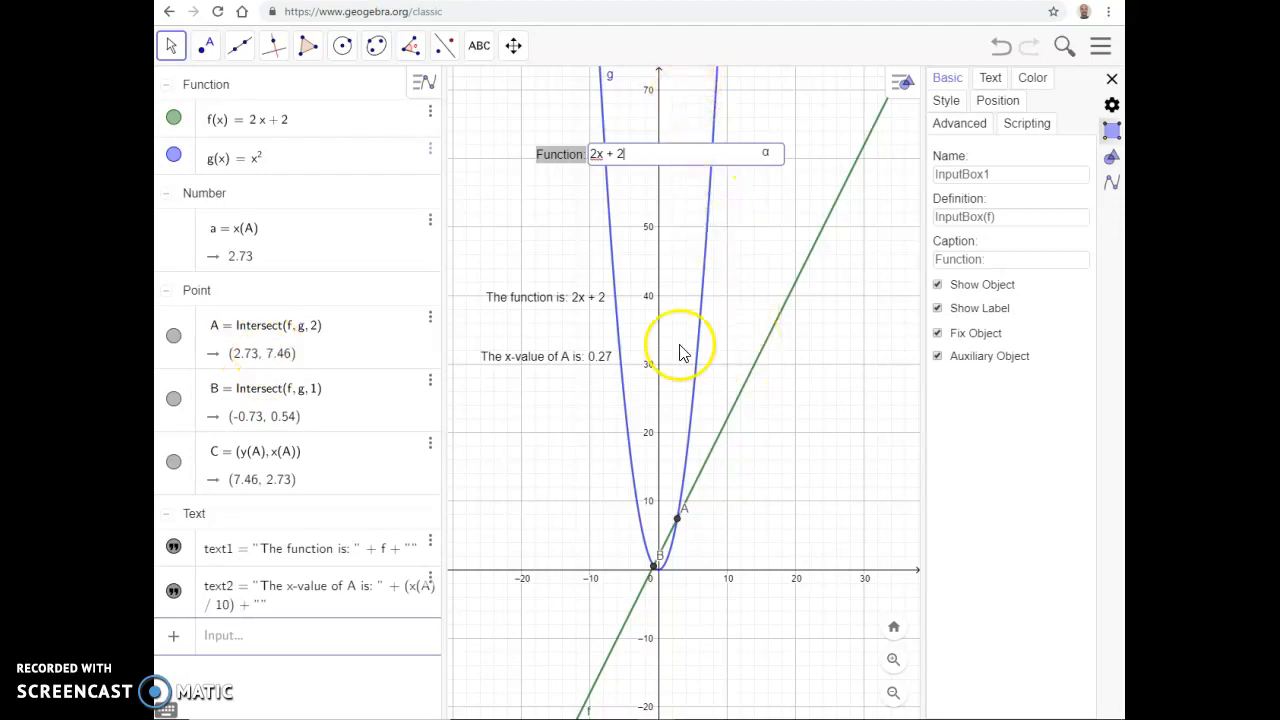
# Step: Start a new italic text to the right of the line reading "The x-component of A is: "
pyautogui.click(477, 47)
pyautogui.click(726, 484)
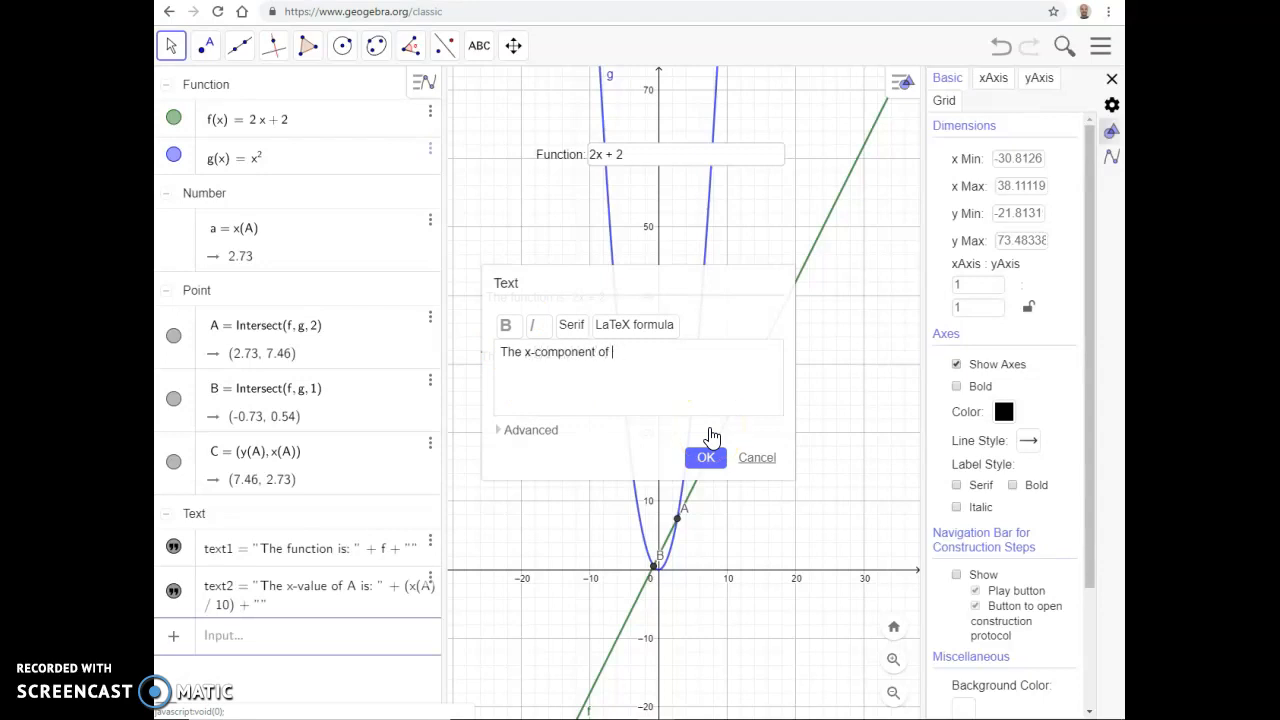
pyautogui.click(564, 340)
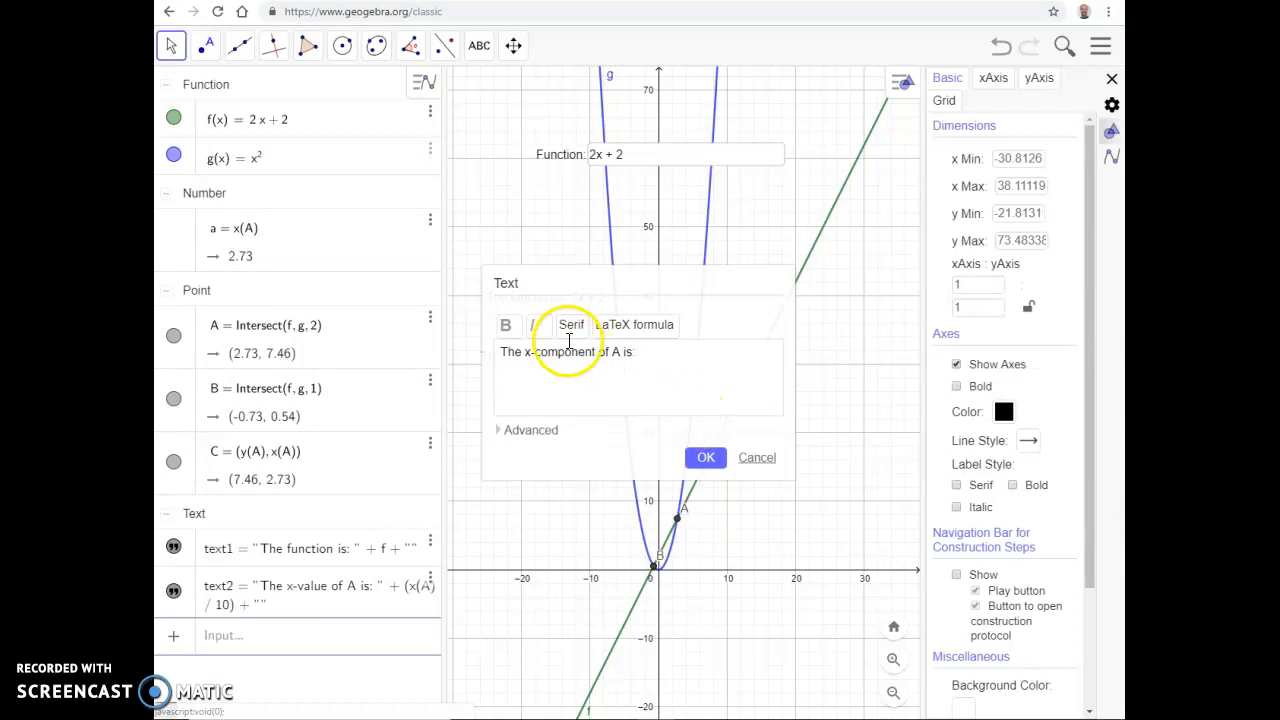
pyautogui.click(260, 364)
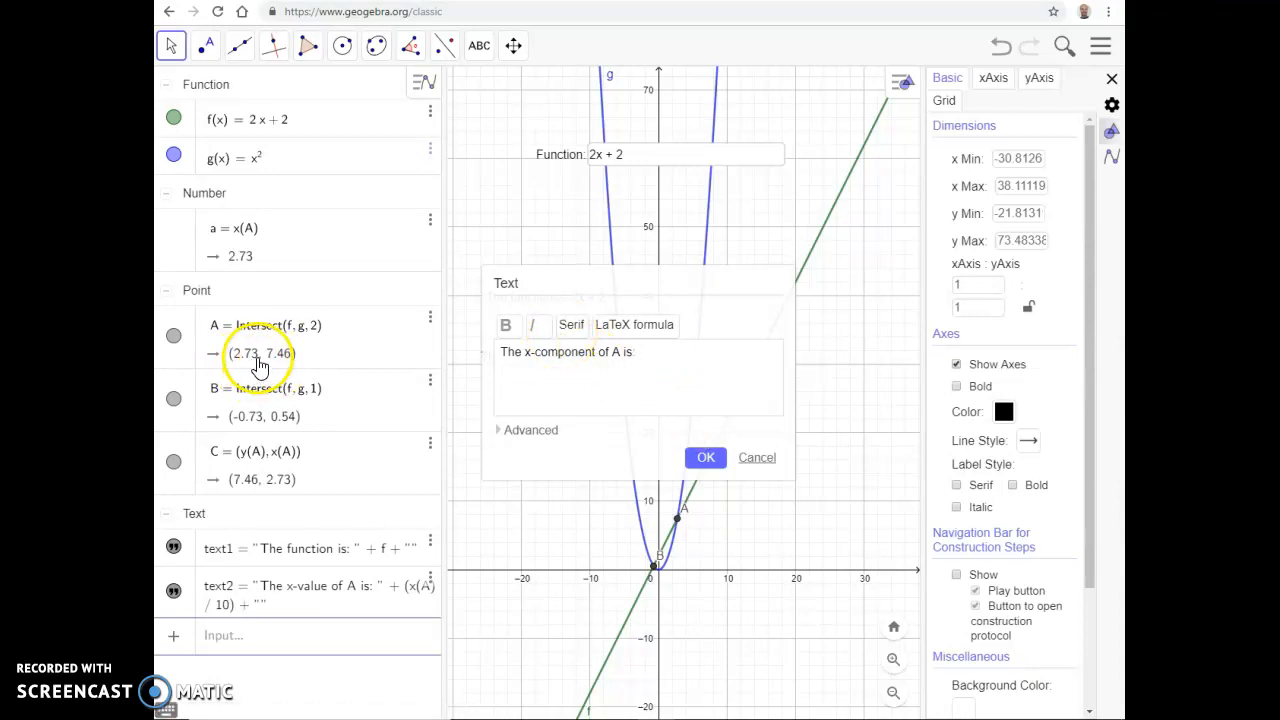
pyautogui.click(532, 326)
pyautogui.click(651, 351)
# Step: Insert an empty object box after the words "The x-component of A is: "
pyautogui.click(535, 430)
pyautogui.click(563, 557)
pyautogui.click(555, 455)
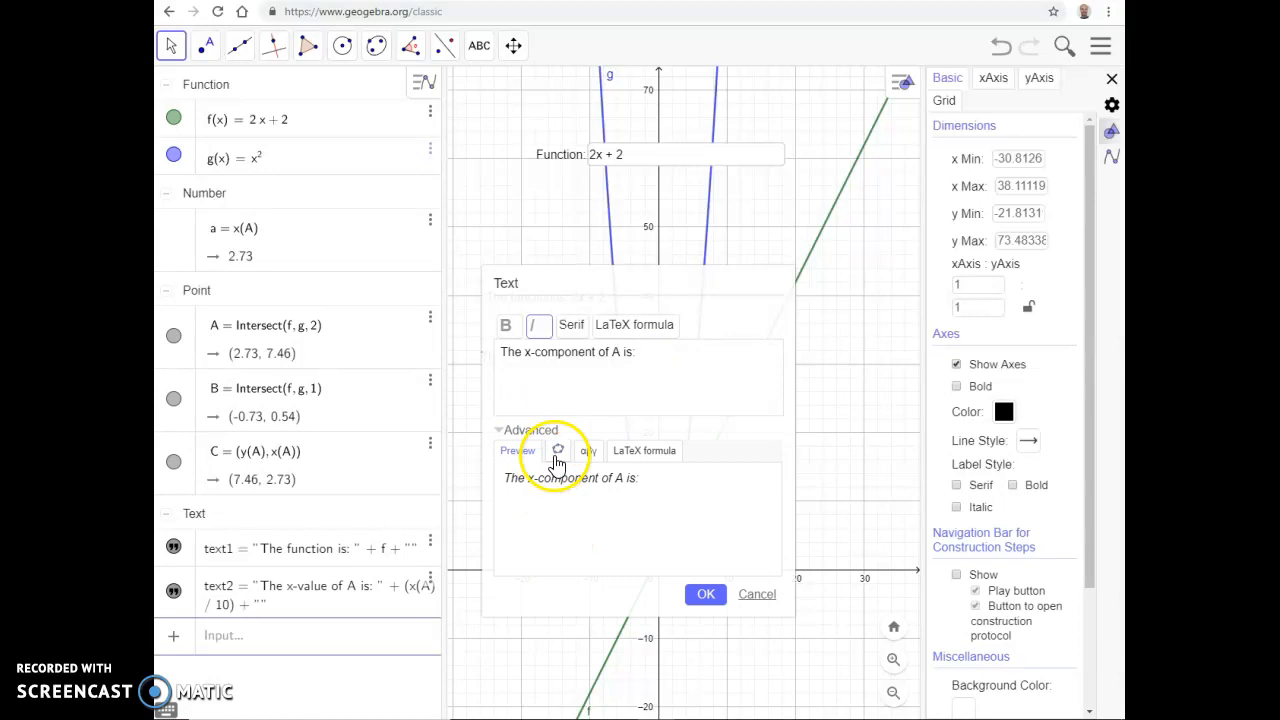
pyautogui.click(540, 480)
pyautogui.click(532, 478)
pyautogui.click(661, 377)
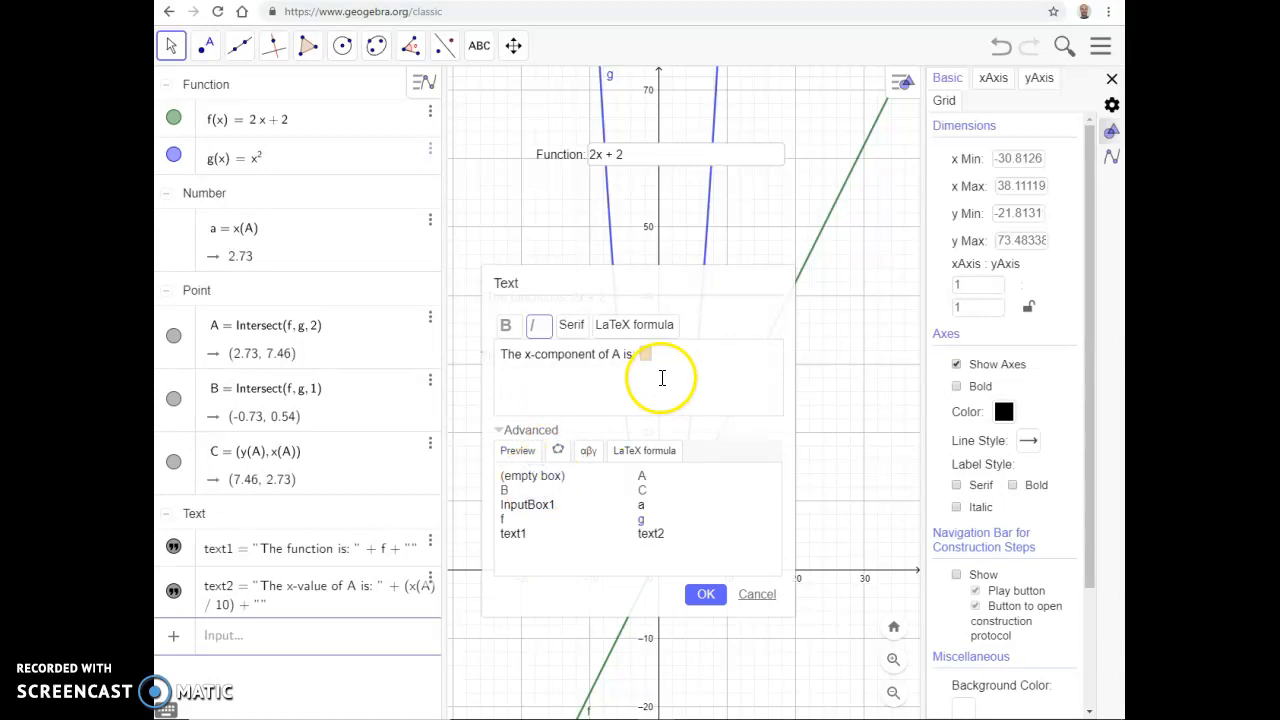
# Step: Enter the condition if(x(A)>0,"Positive","Negative") in the empty box and preview the text
pyautogui.click(646, 355)
pyautogui.write('if(x(A)>0,')
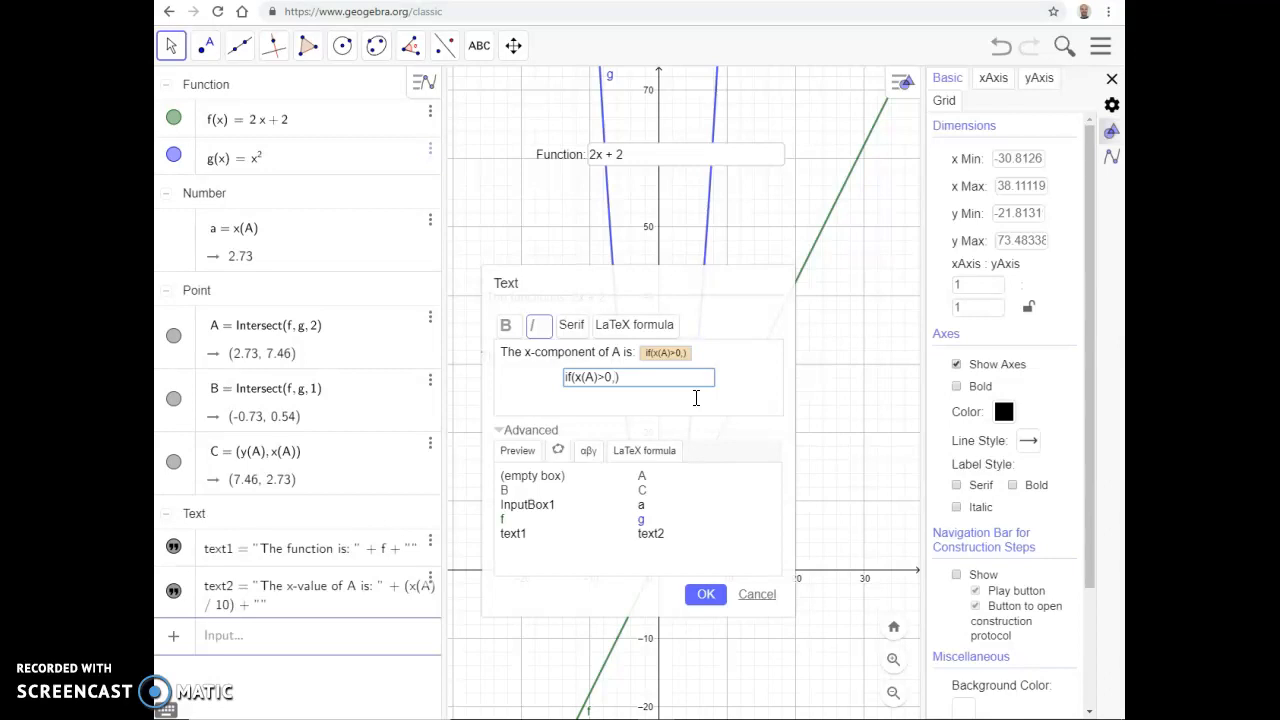
pyautogui.write('ositive",')
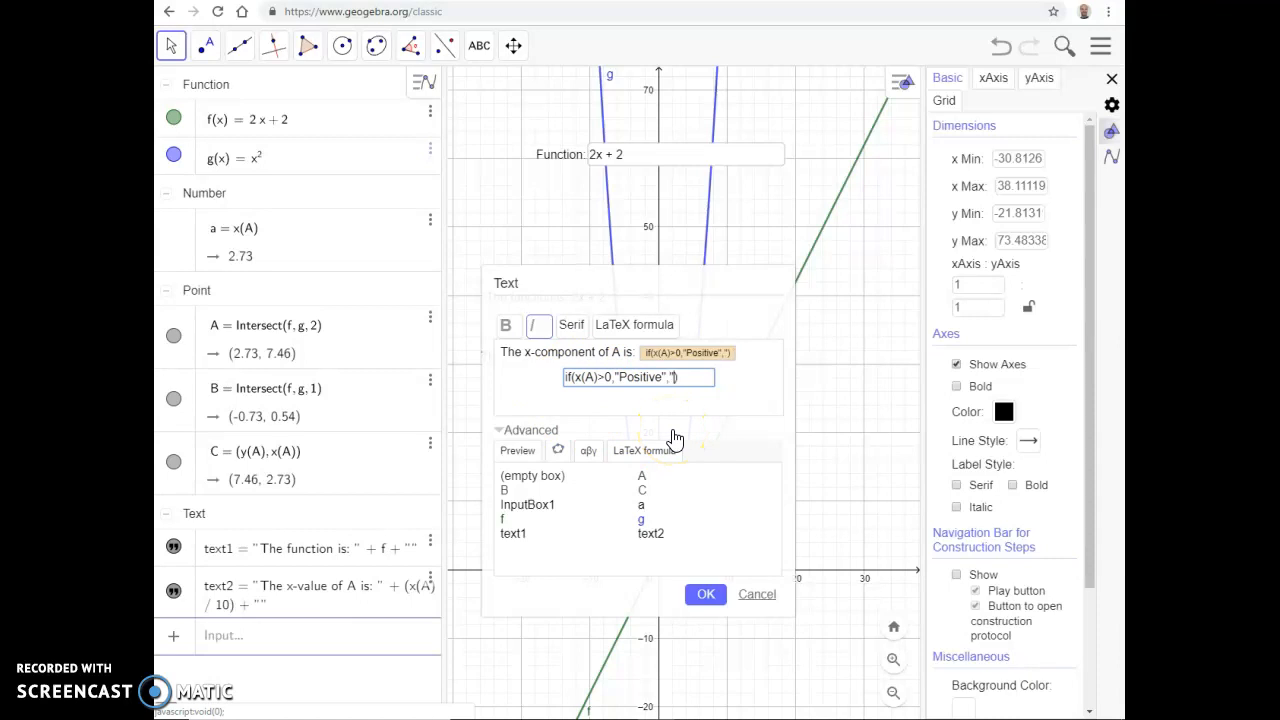
pyautogui.write('gatiev')
pyautogui.press('BackSpace')
pyautogui.press('BackSpace')
pyautogui.write('ve"')
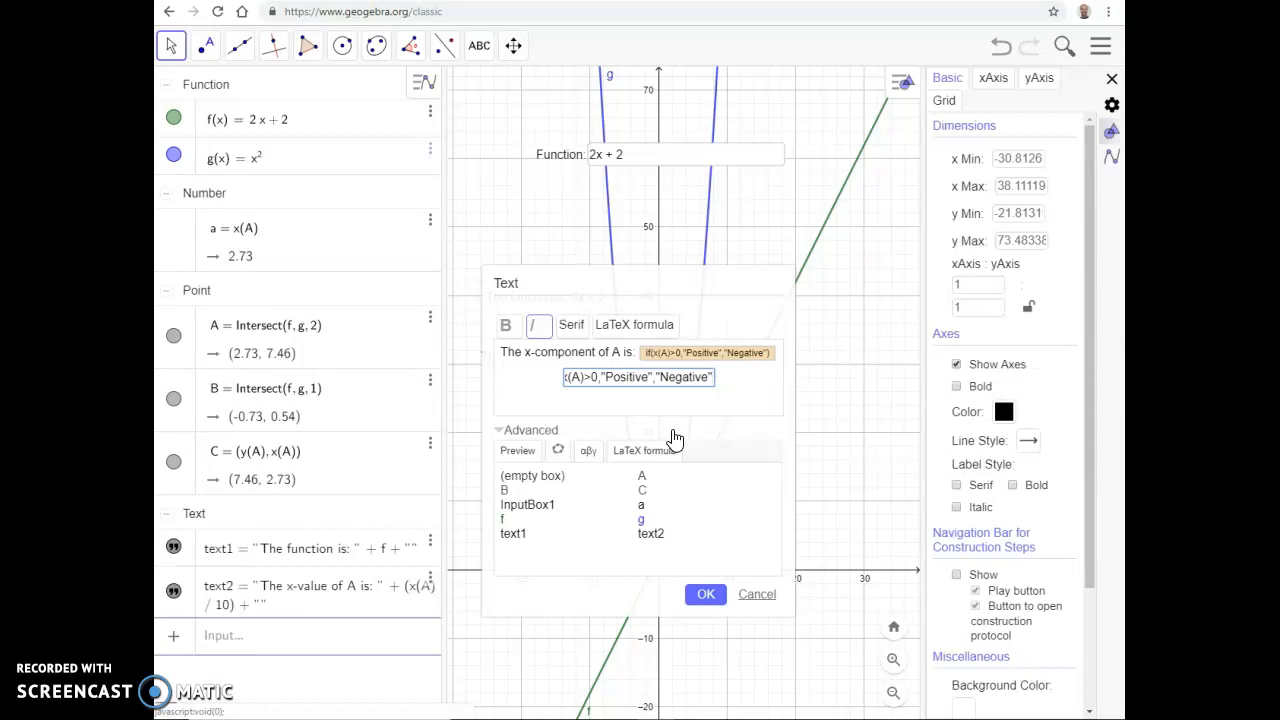
pyautogui.write(')')
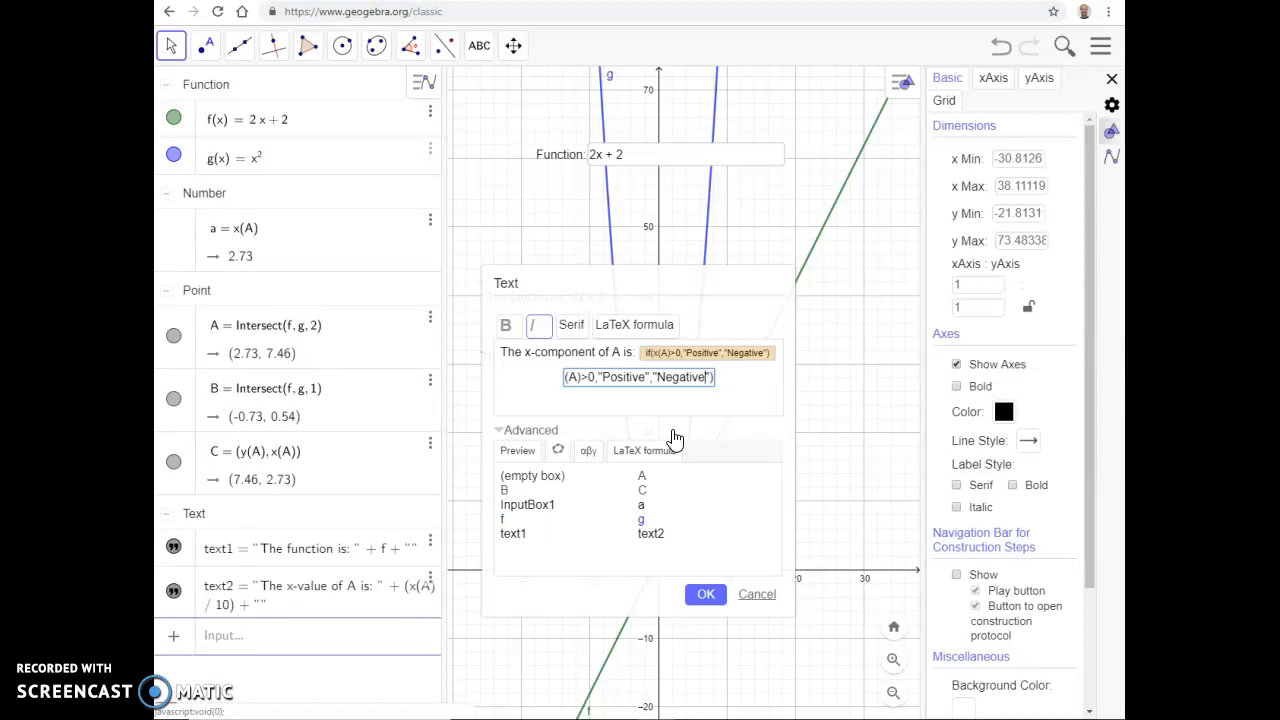
pyautogui.press('Home')
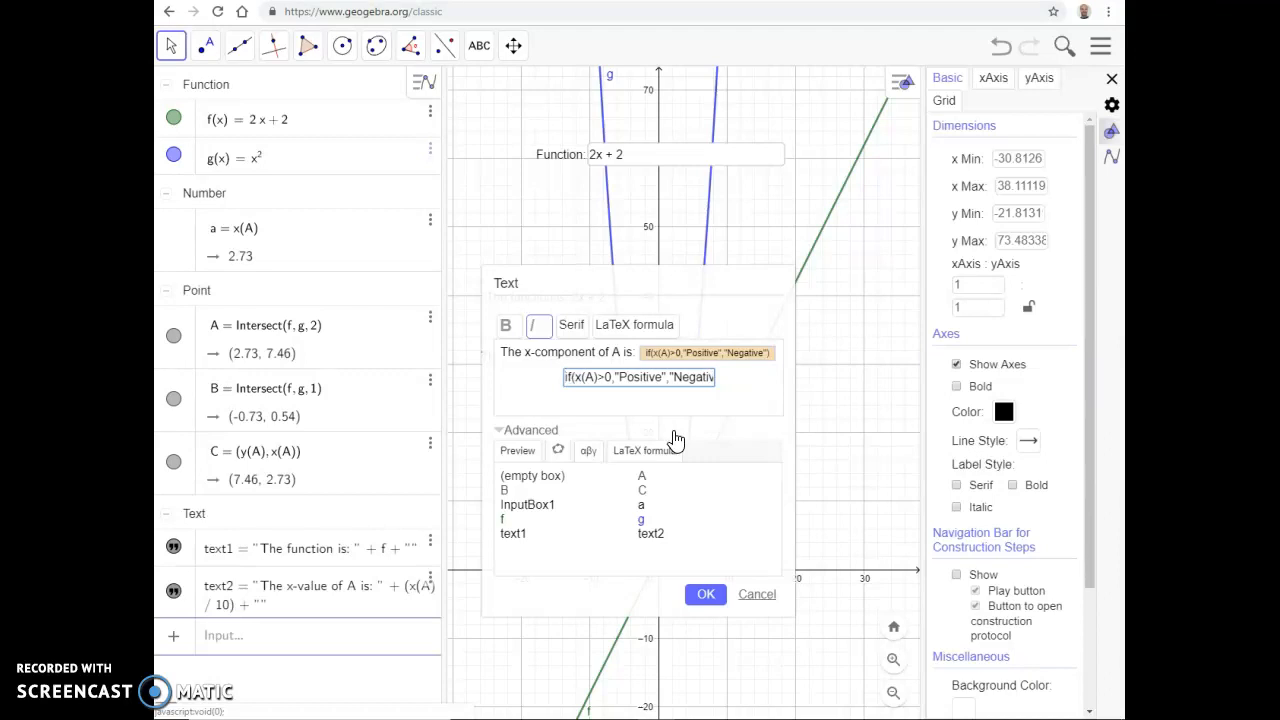
pyautogui.moveTo(567, 377); pyautogui.dragTo(706, 382)
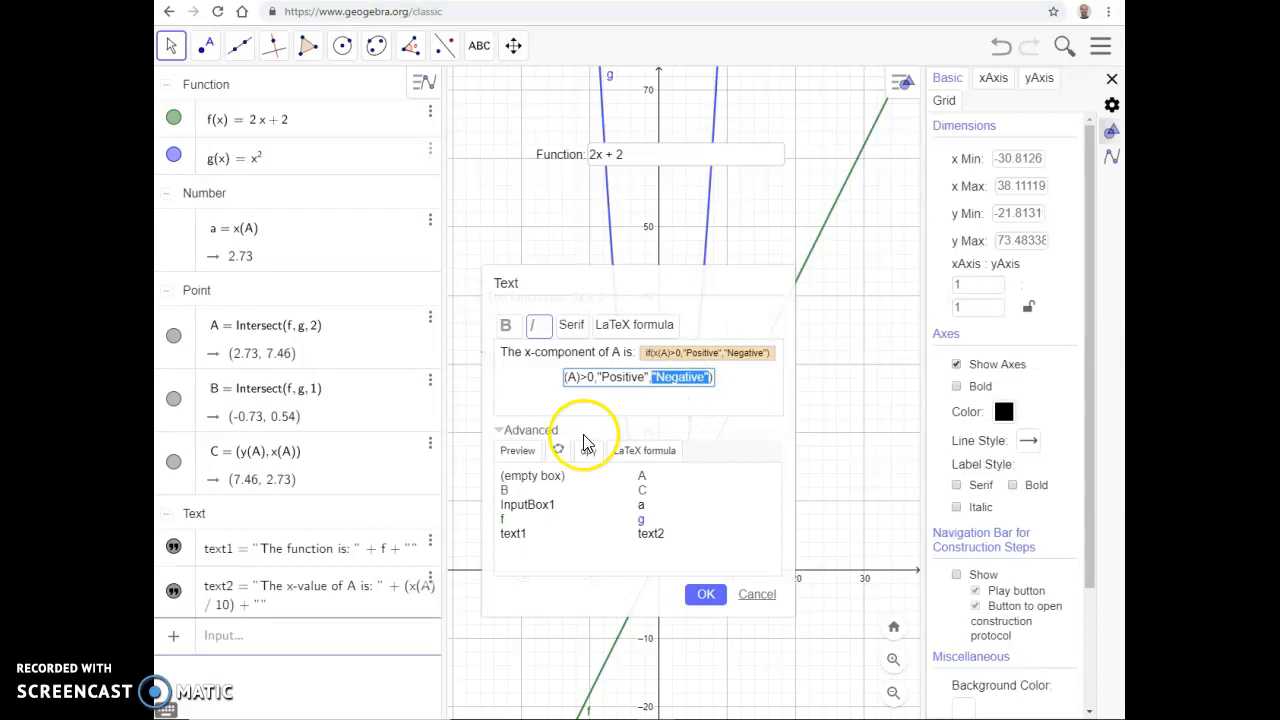
pyautogui.click(515, 452)
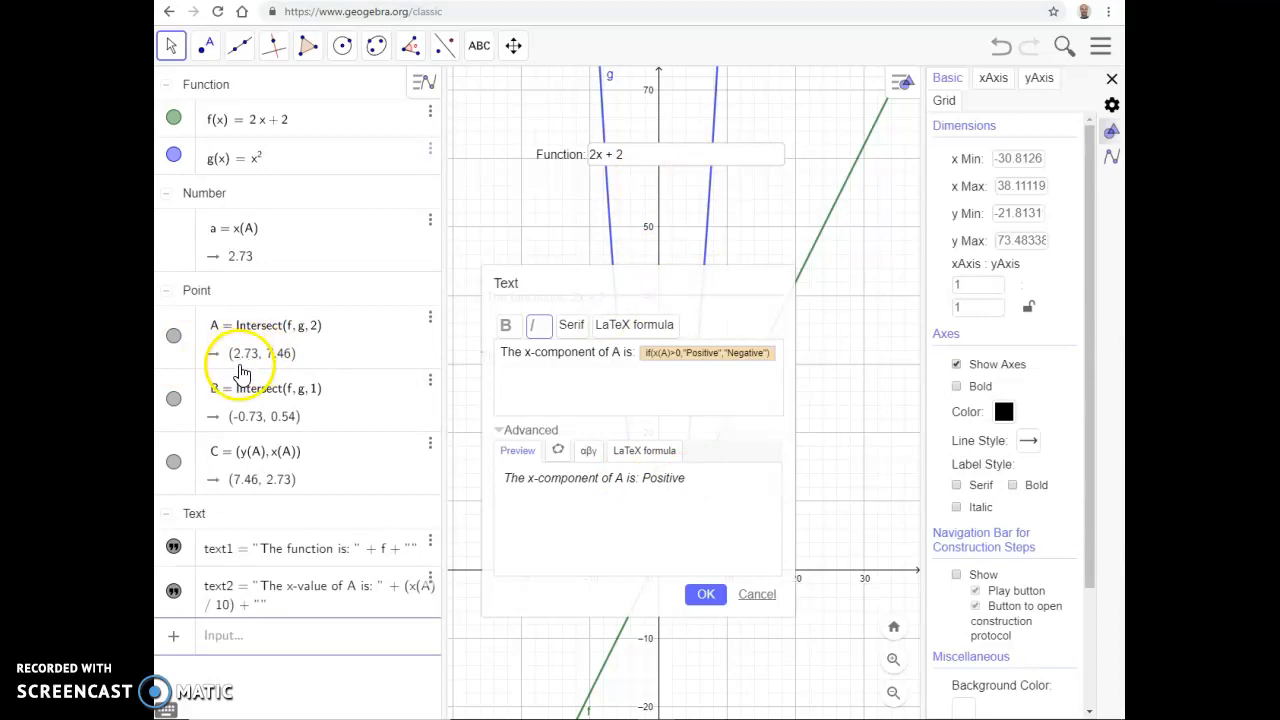
# Step: Try "Boo" in place of "Positive" as the condition's true result
pyautogui.click(689, 364)
pyautogui.click(626, 380)
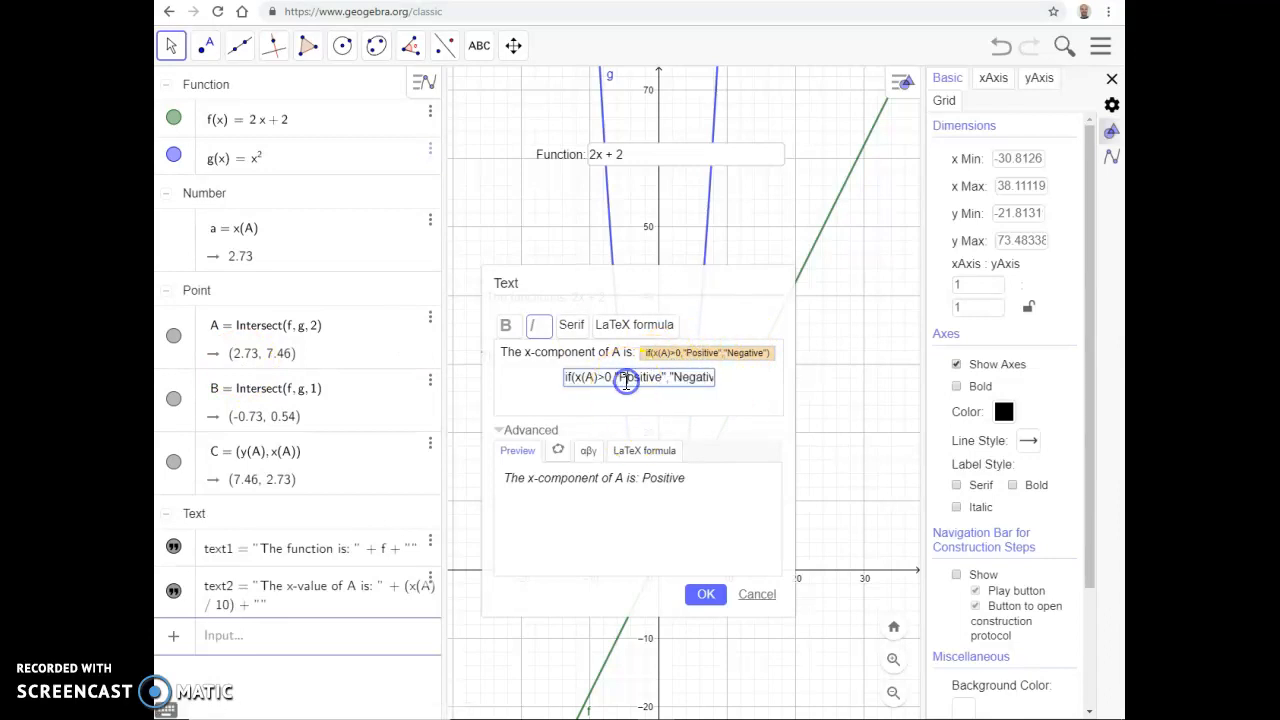
pyautogui.doubleClick(624, 378)
pyautogui.write('Boo')
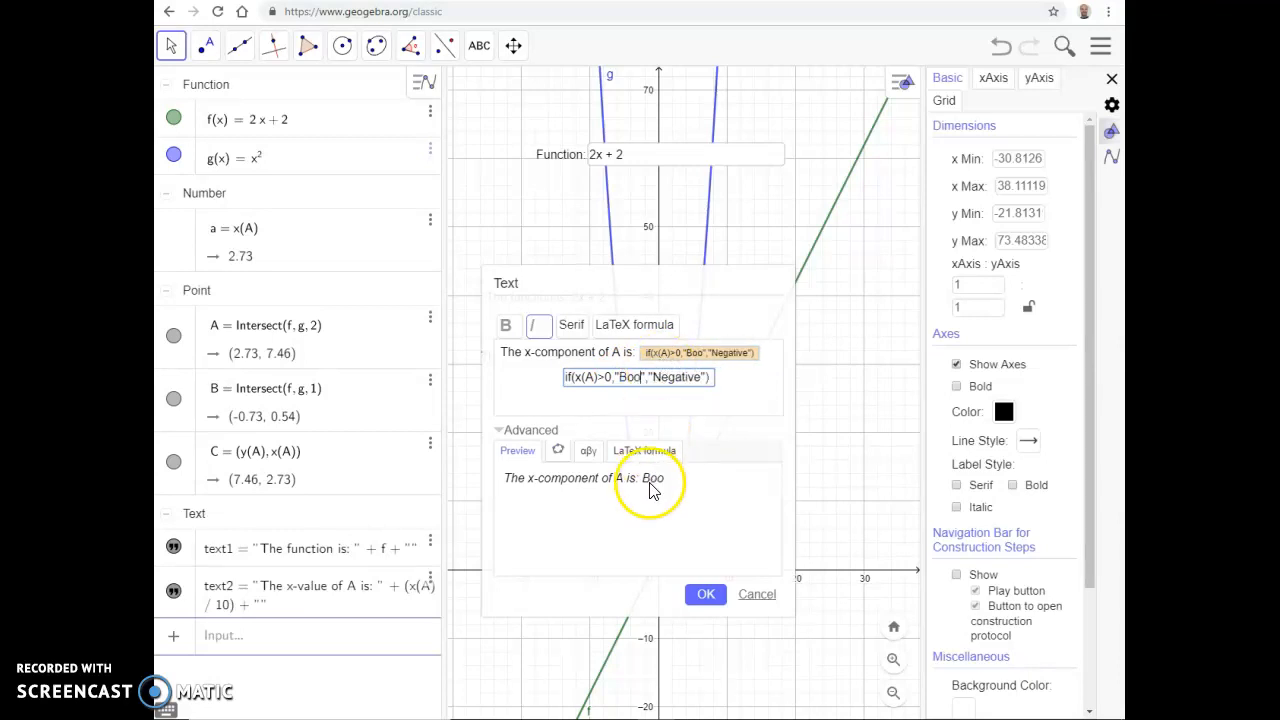
# Step: Set the condition's true result back to "Positive" and create the text
pyautogui.doubleClick(626, 377)
pyautogui.write('Positive')
pyautogui.click(680, 371)
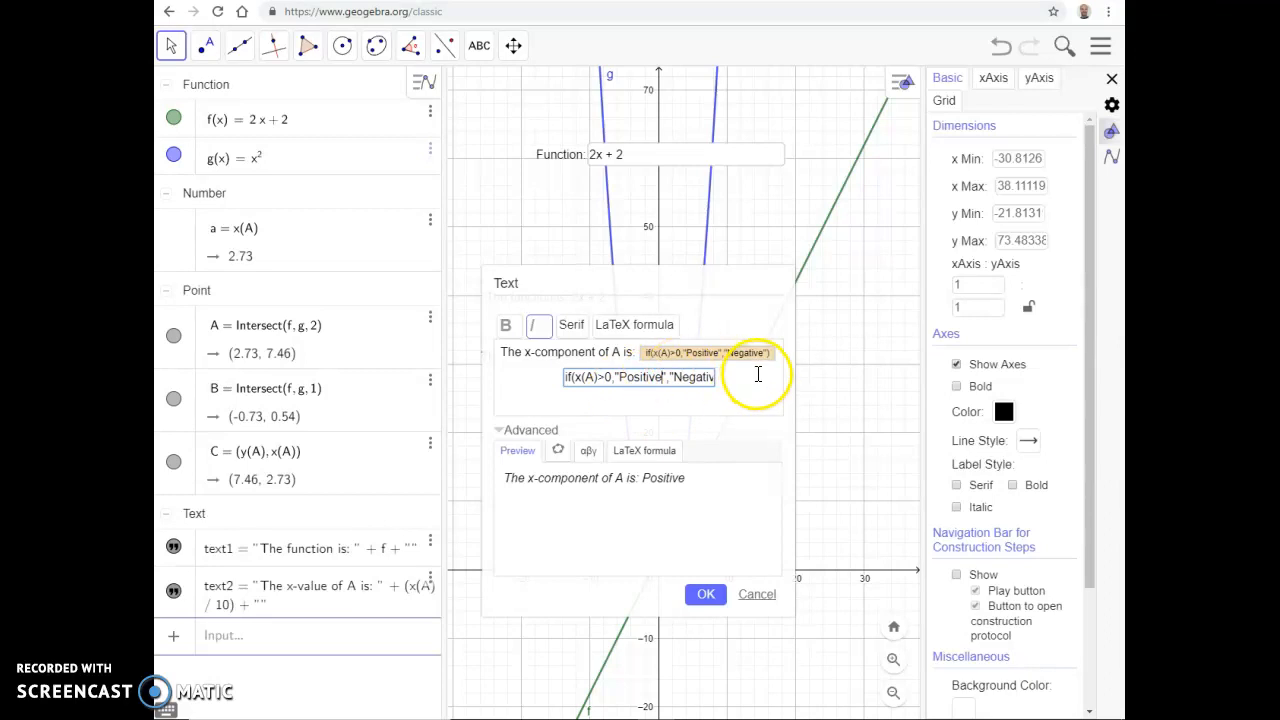
pyautogui.click(716, 596)
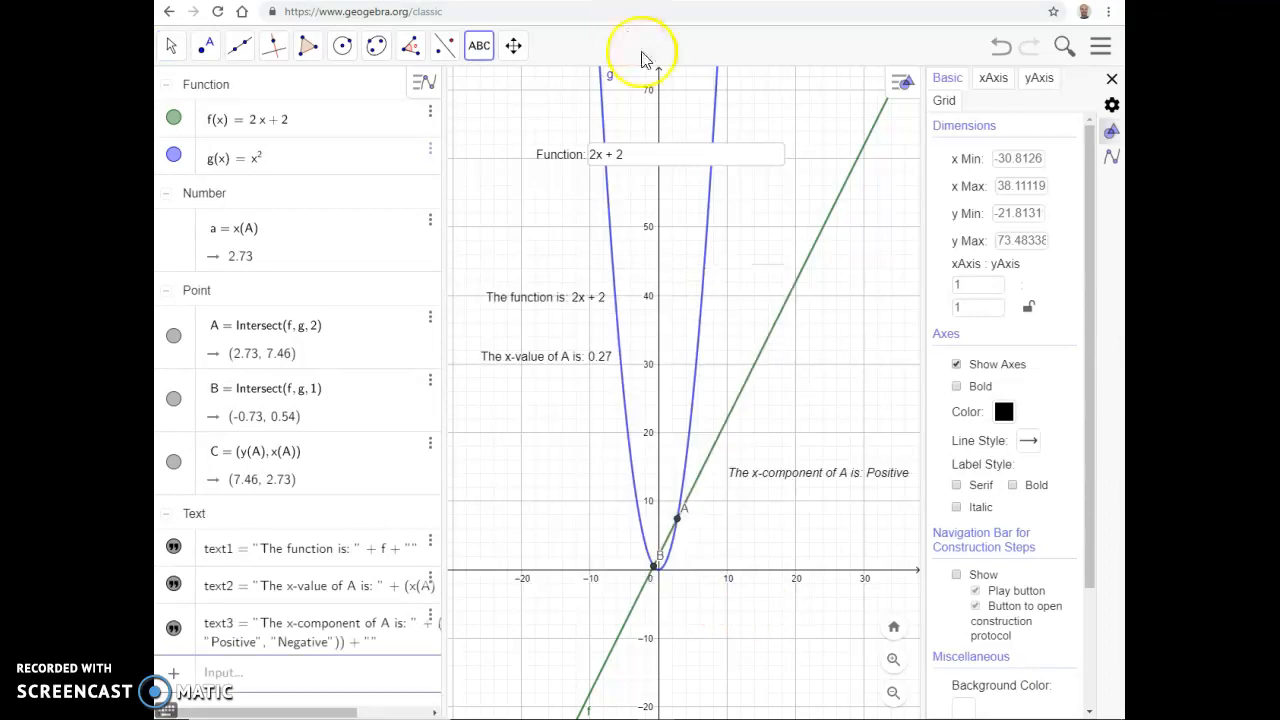
# Step: Test the conditional text by changing the function in the input box to -2x + 2 and again to -10x + 2
pyautogui.click(632, 153)
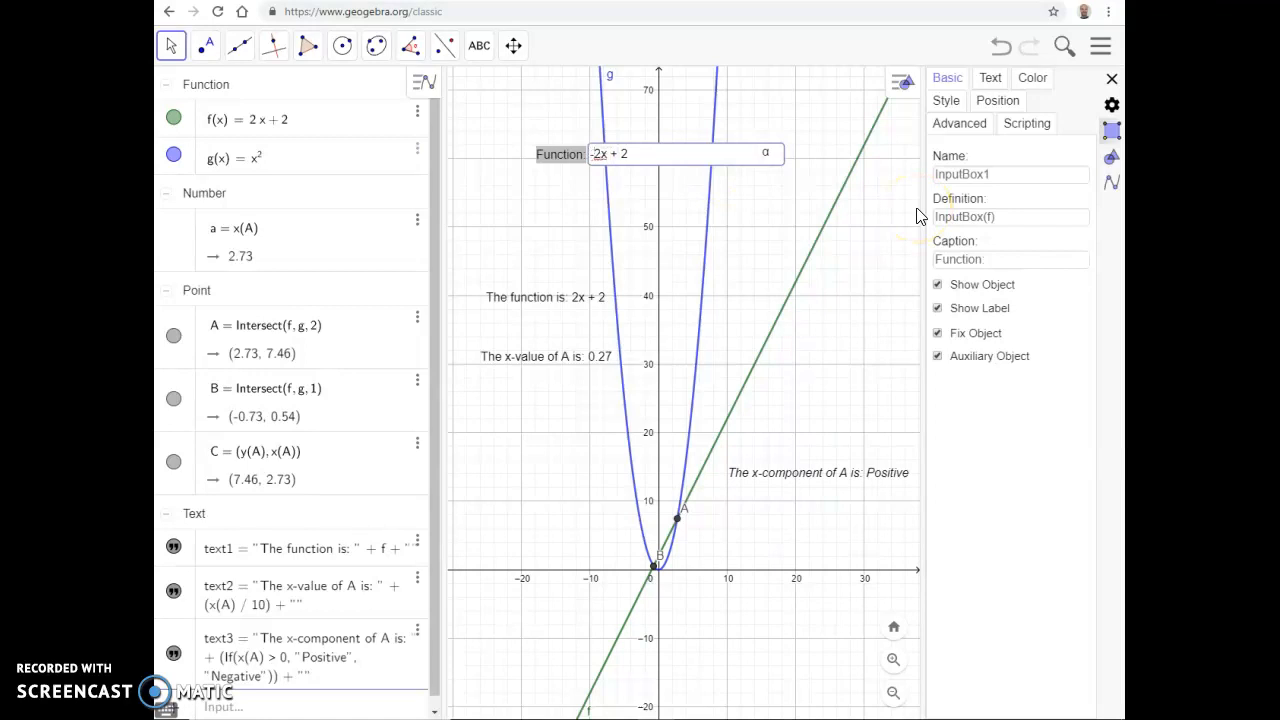
pyautogui.write('-')
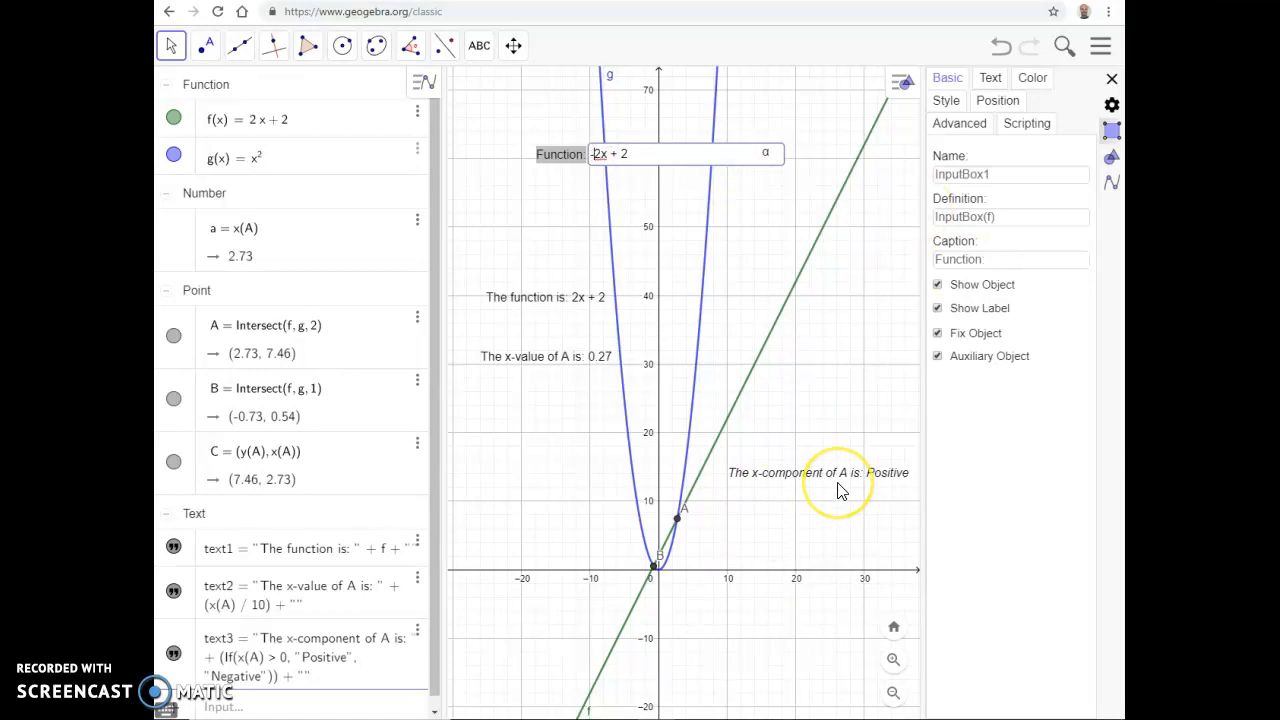
pyautogui.press('Return')
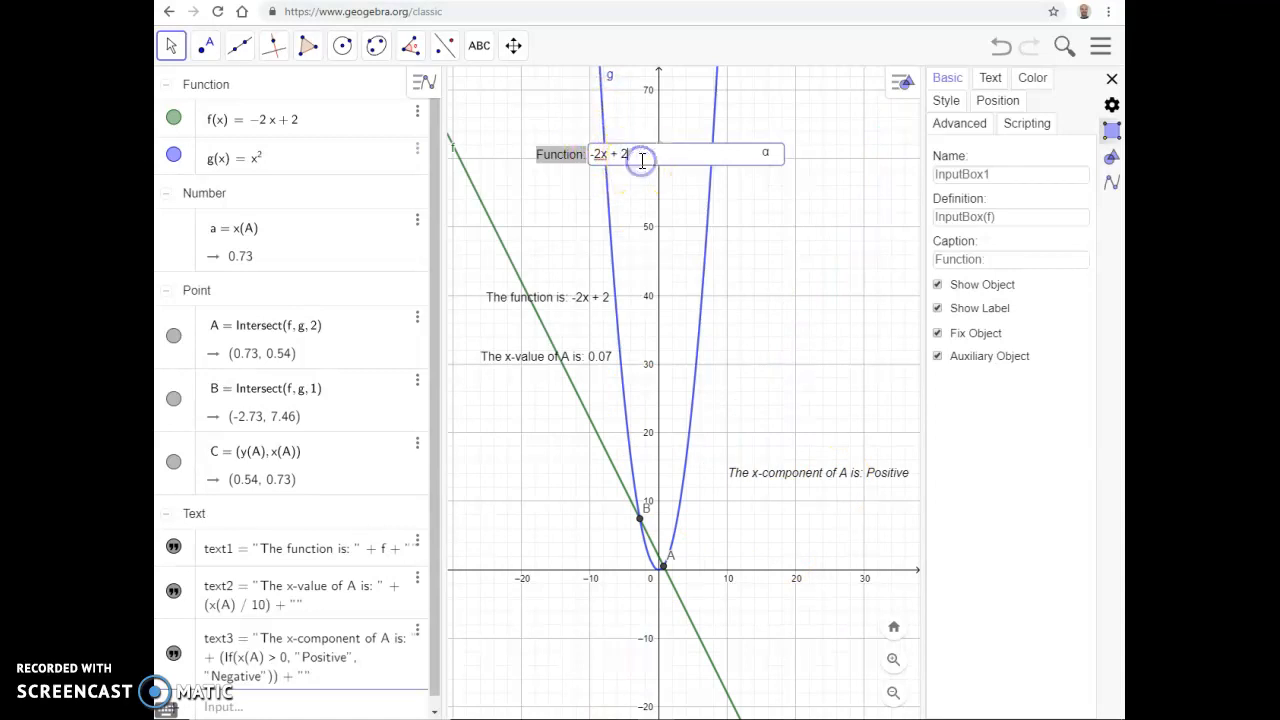
pyautogui.click(595, 160)
pyautogui.press('Return')
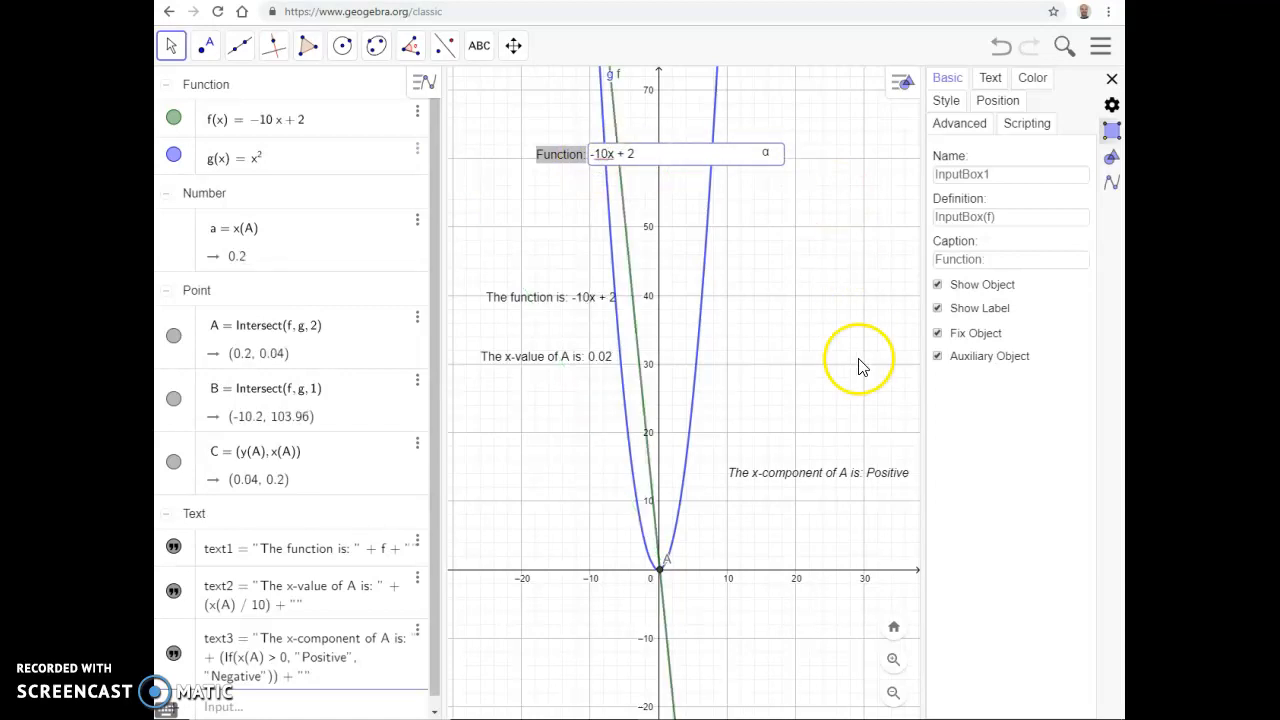
# Step: Change the function in the input box to -30x + 2, to -30x + 20 and finally to -30x - 20
pyautogui.click(641, 157)
pyautogui.press('Return')
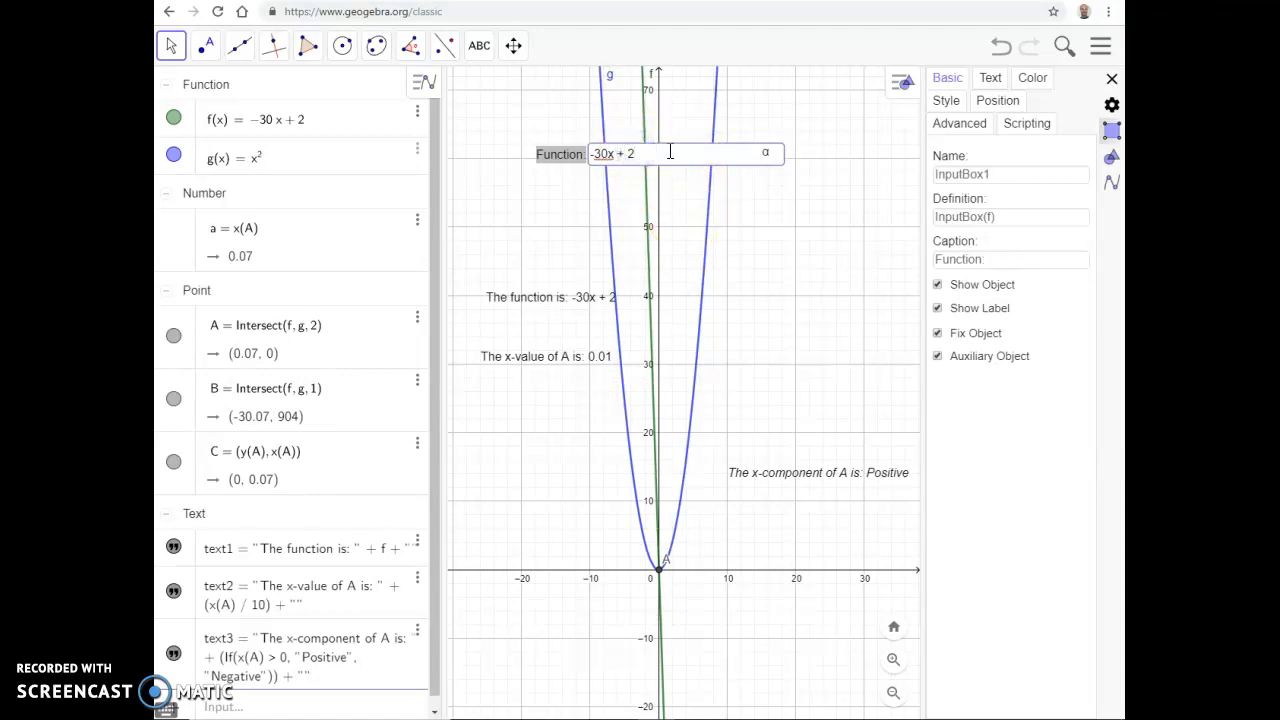
pyautogui.write('0')
pyautogui.press('Return')
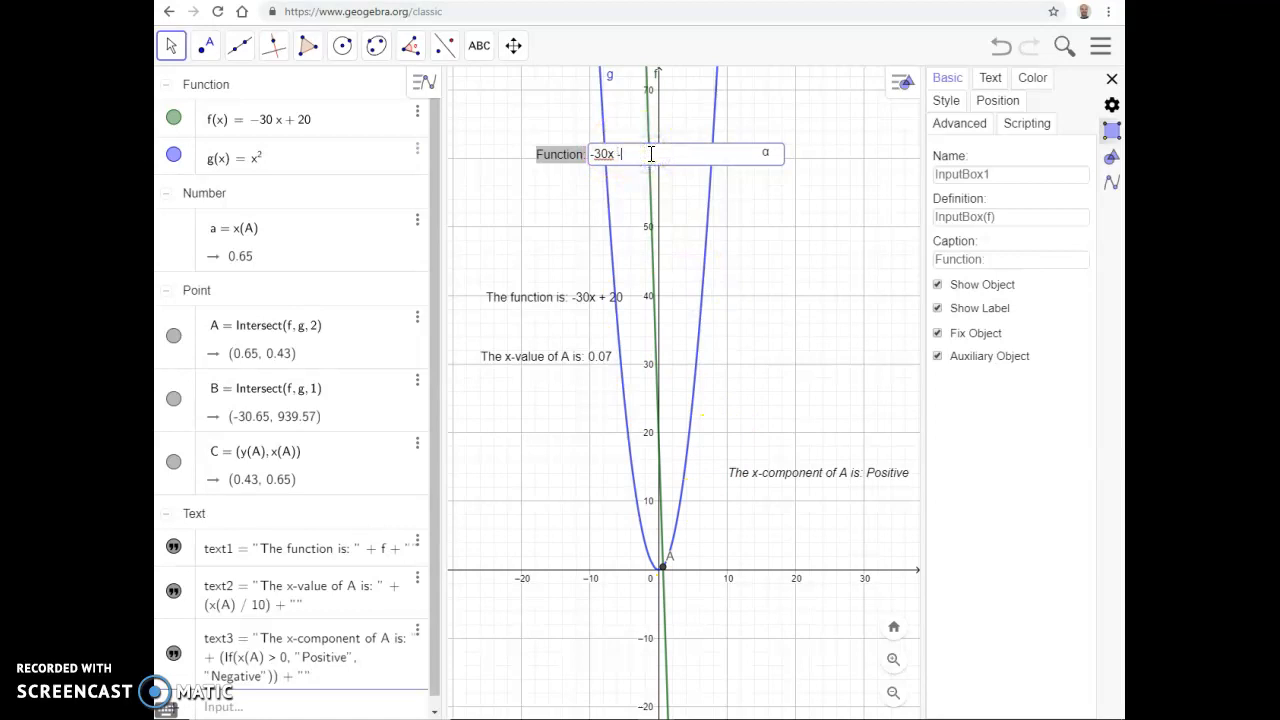
pyautogui.press('Return')
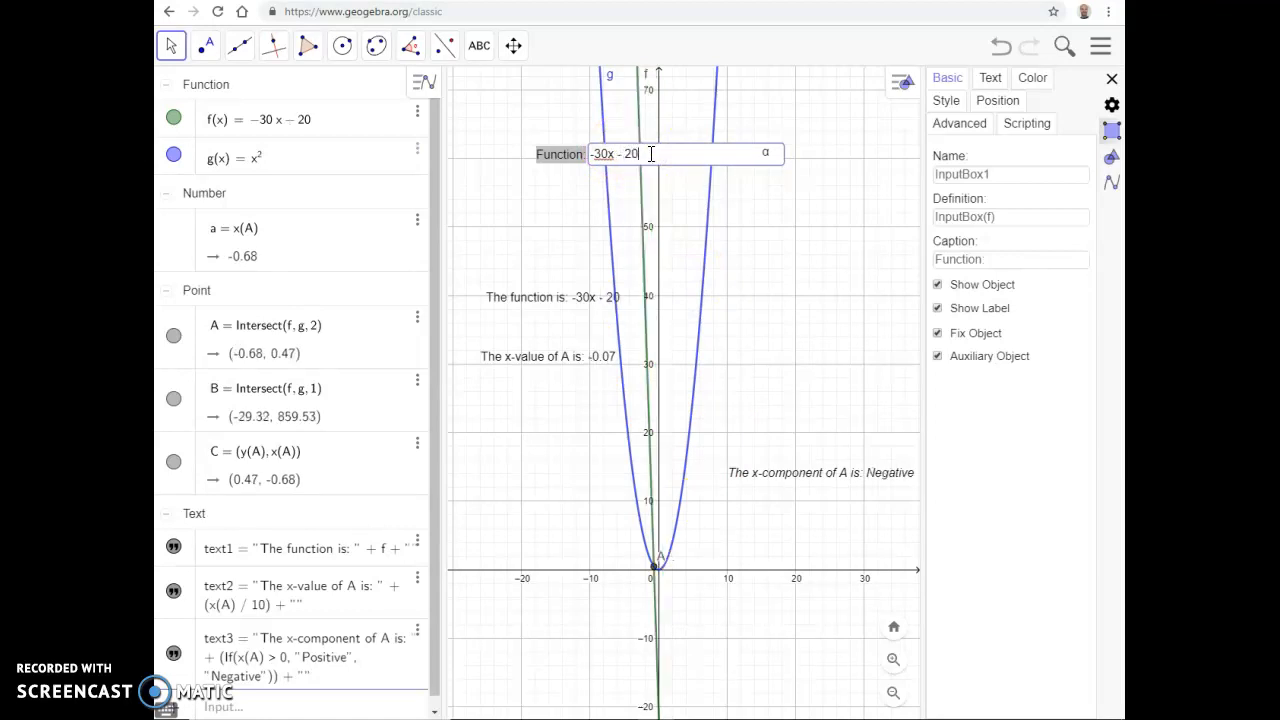
# Step: Examine how the dynamic texts and the input box behave while the graph is zoomed and panned
pyautogui.click(655, 578)
pyautogui.scroll(8, 660, 575)
pyautogui.scroll(-5, 660, 575)
pyautogui.scroll(-1, 866, 472)
pyautogui.moveTo(857, 468); pyautogui.dragTo(755, 463)
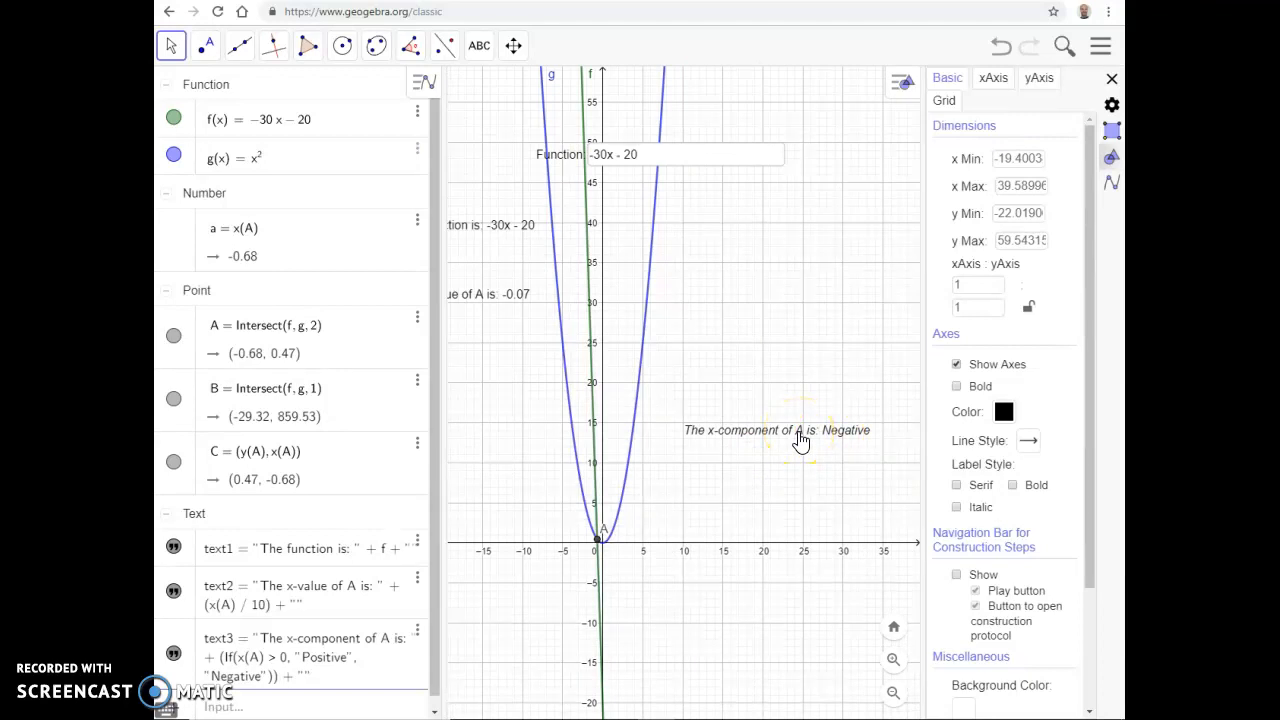
pyautogui.scroll(7, 728, 520)
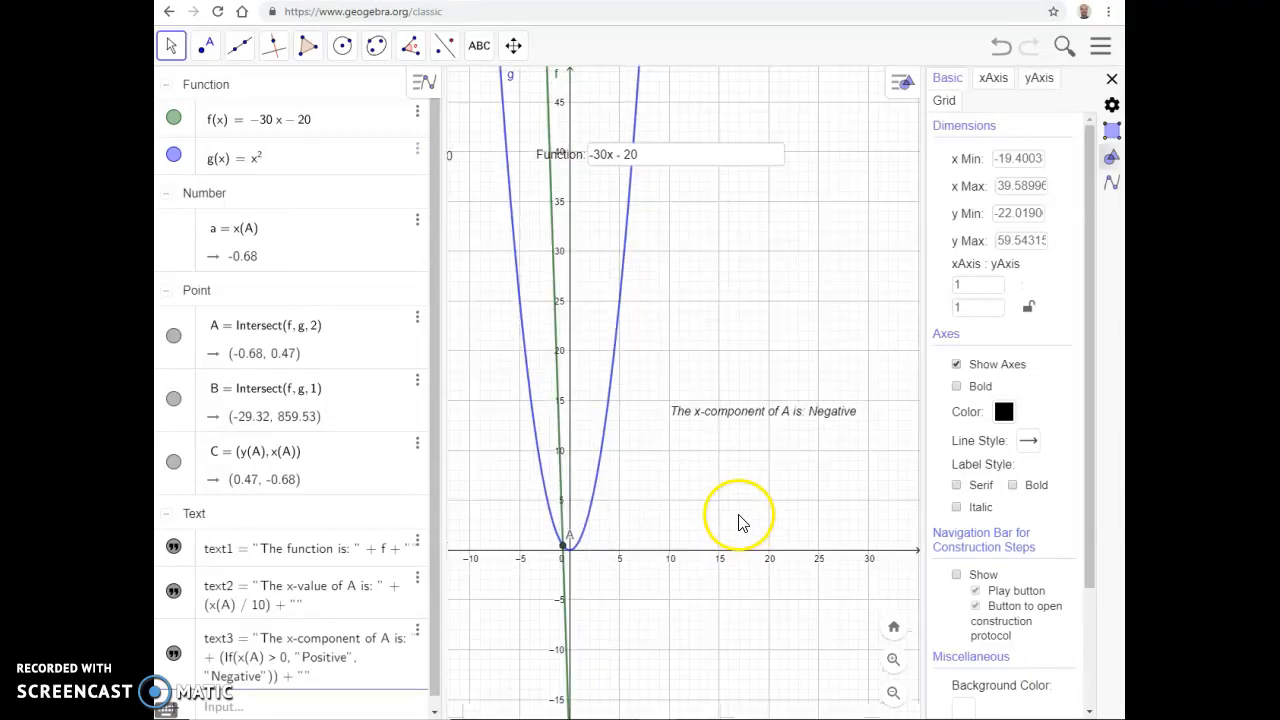
pyautogui.scroll(4, 728, 517)
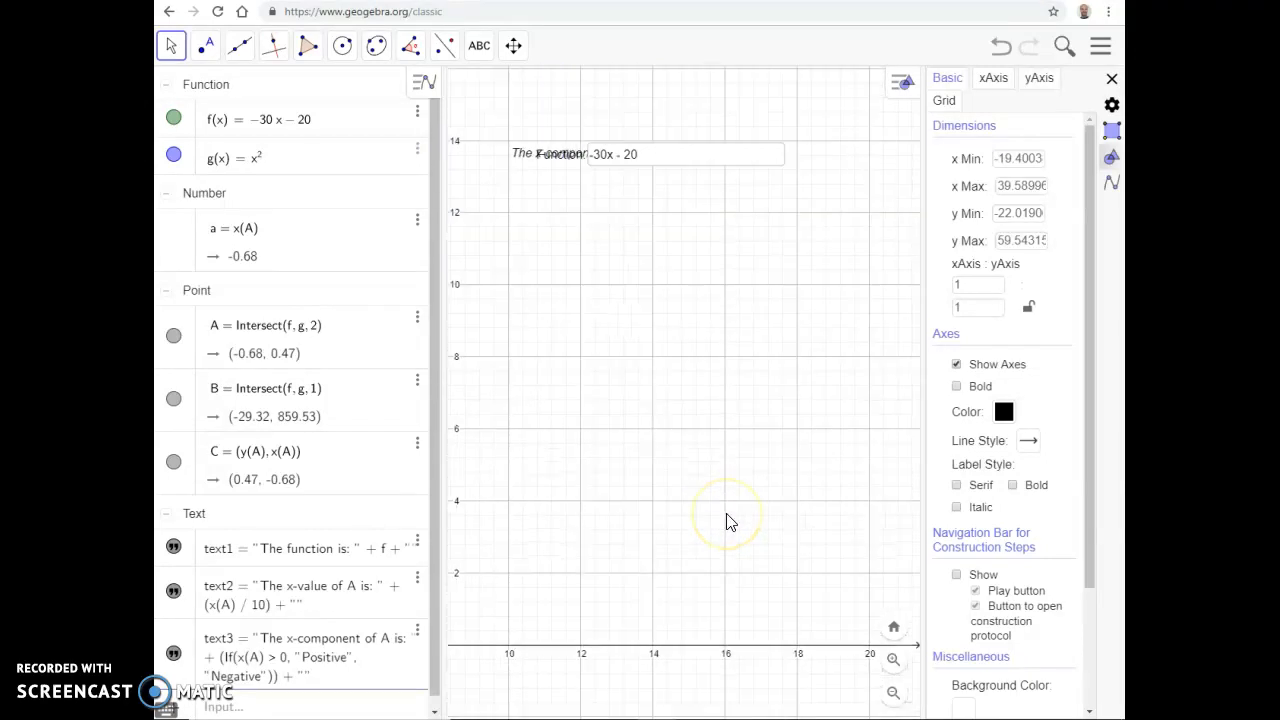
pyautogui.scroll(-6, 520, 400)
pyautogui.scroll(-3, 527, 396)
pyautogui.moveTo(552, 396); pyautogui.dragTo(683, 470)
pyautogui.scroll(-6, 812, 464)
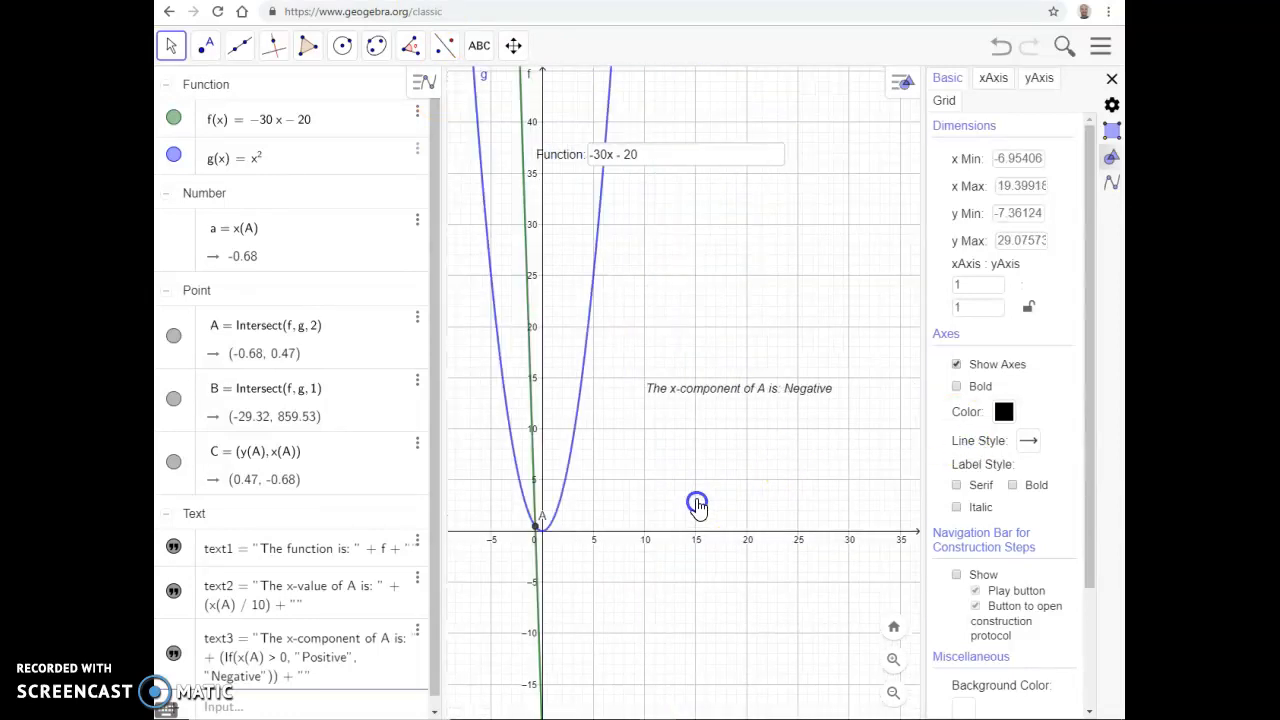
# Step: Lock the text about A's x-component and test it by zooming the graph
pyautogui.rightClick(730, 388)
pyautogui.click(736, 434)
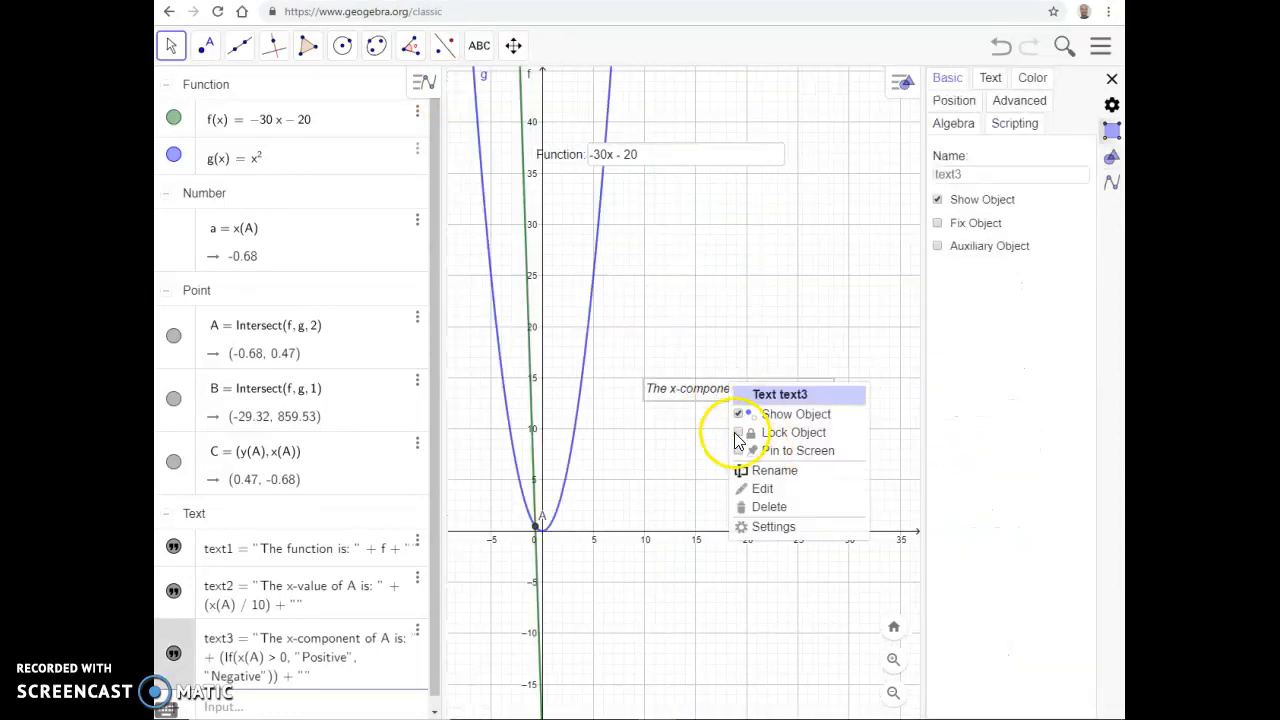
pyautogui.scroll(4, 708, 515)
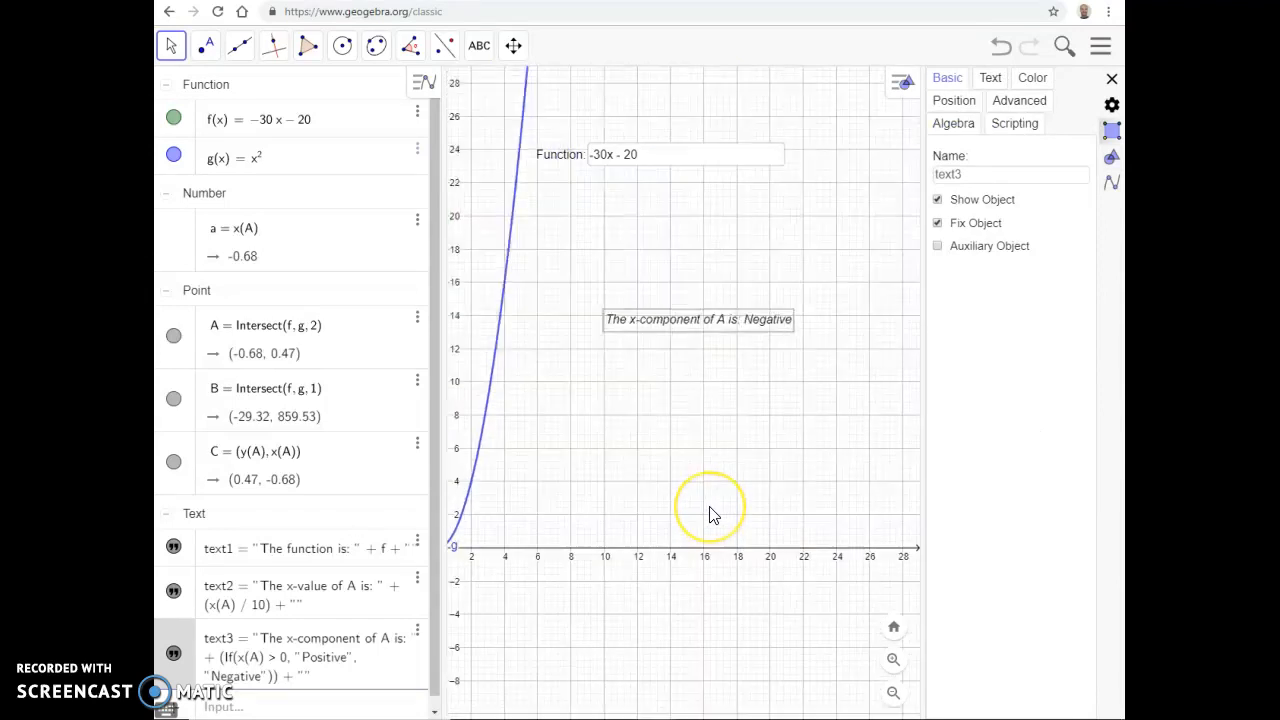
pyautogui.scroll(-1, 709, 515)
# Step: Give the text about A's x-component an absolute position on screen in its settings and close them
pyautogui.rightClick(732, 364)
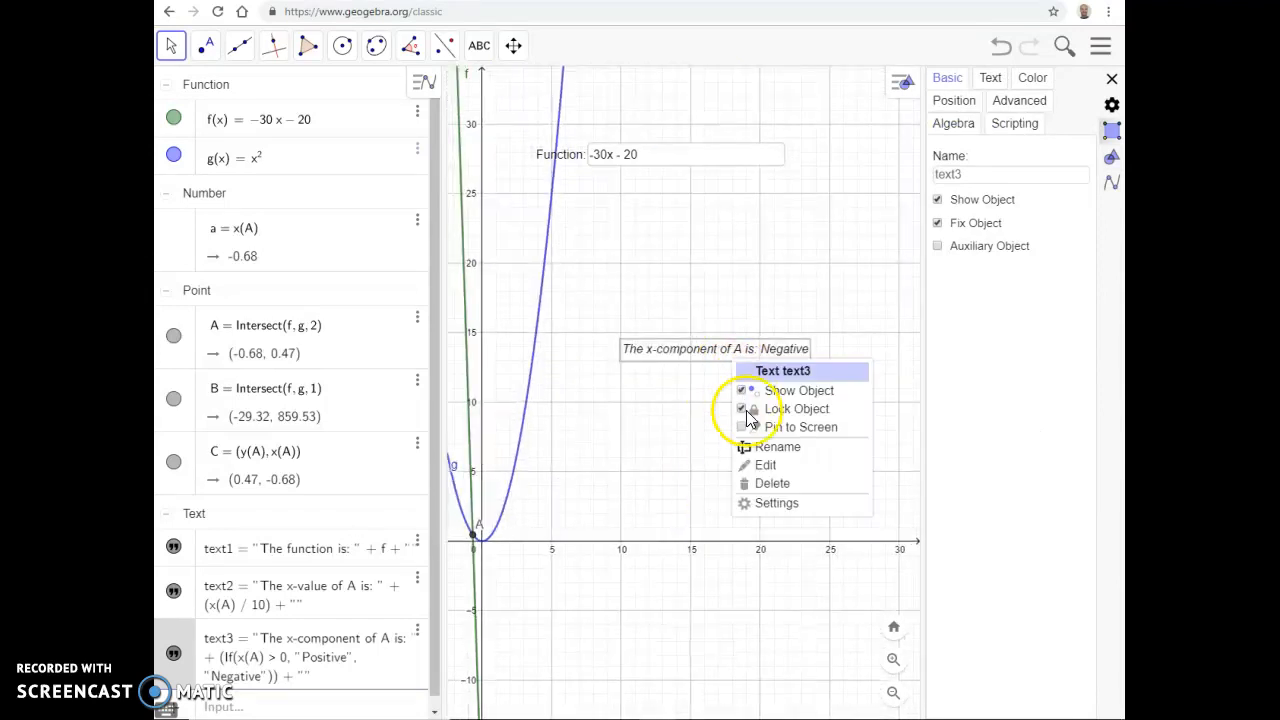
pyautogui.click(758, 514)
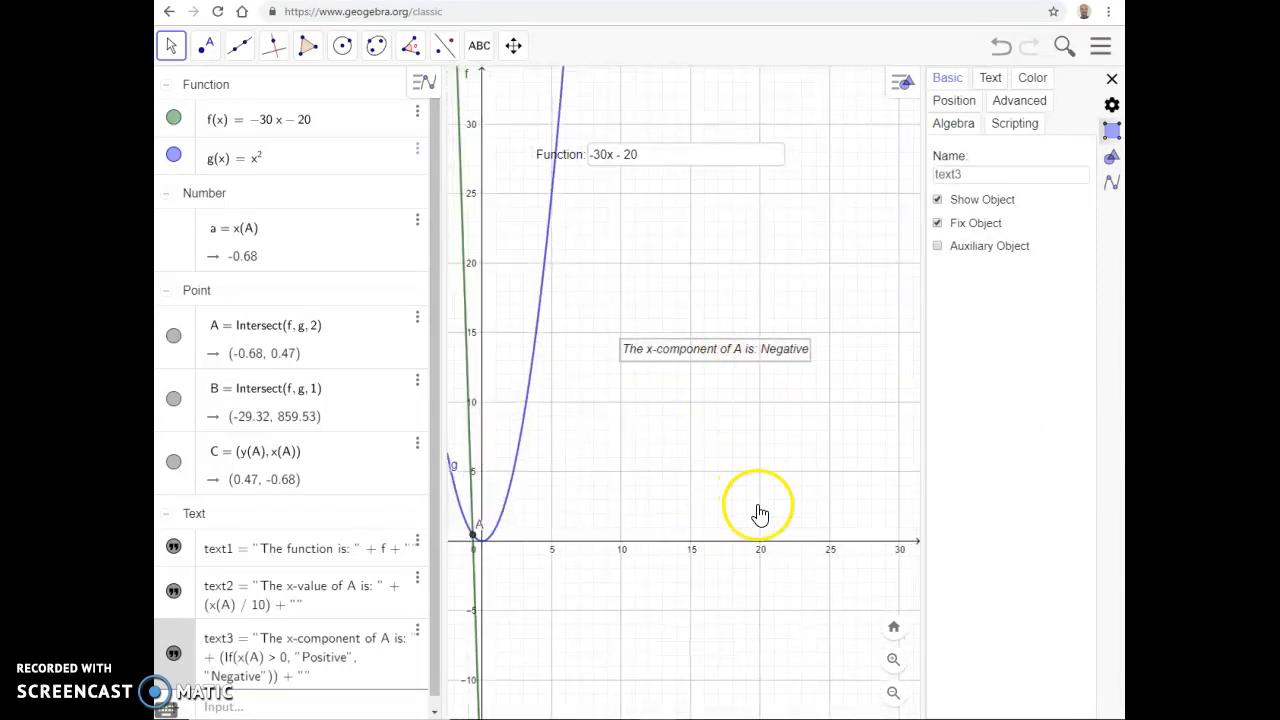
pyautogui.click(988, 80)
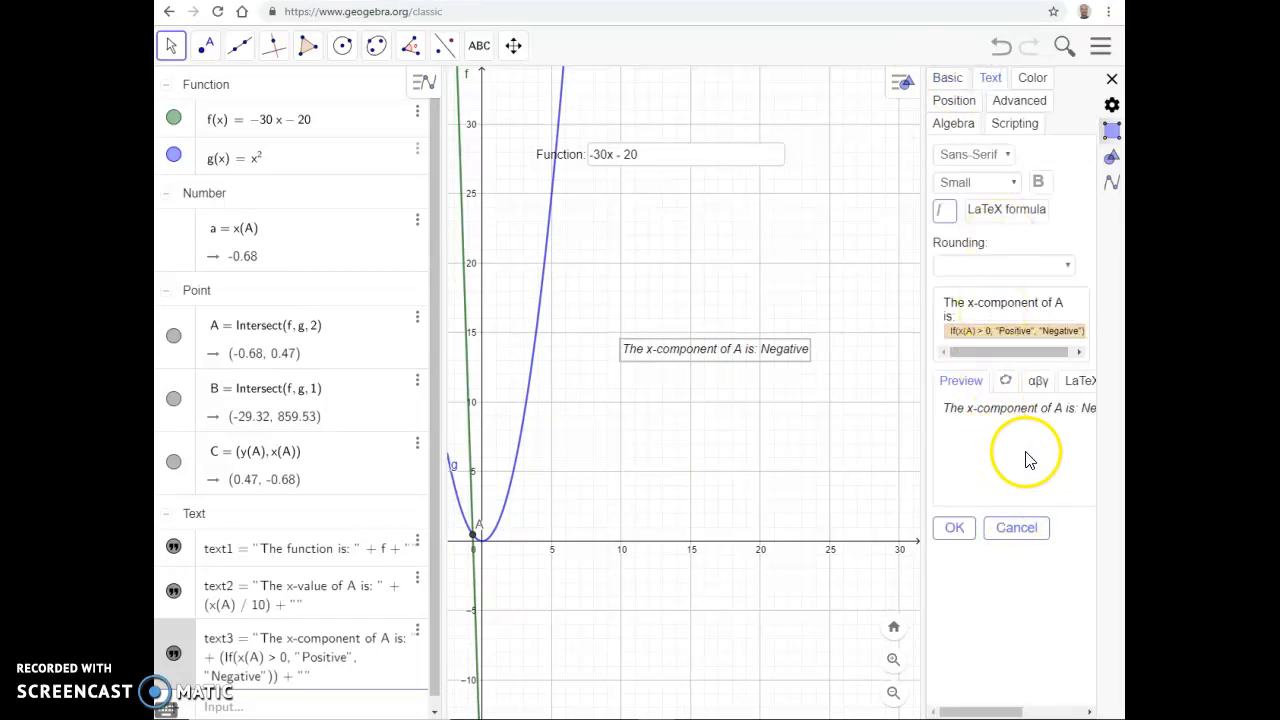
pyautogui.moveTo(920, 266); pyautogui.dragTo(691, 277)
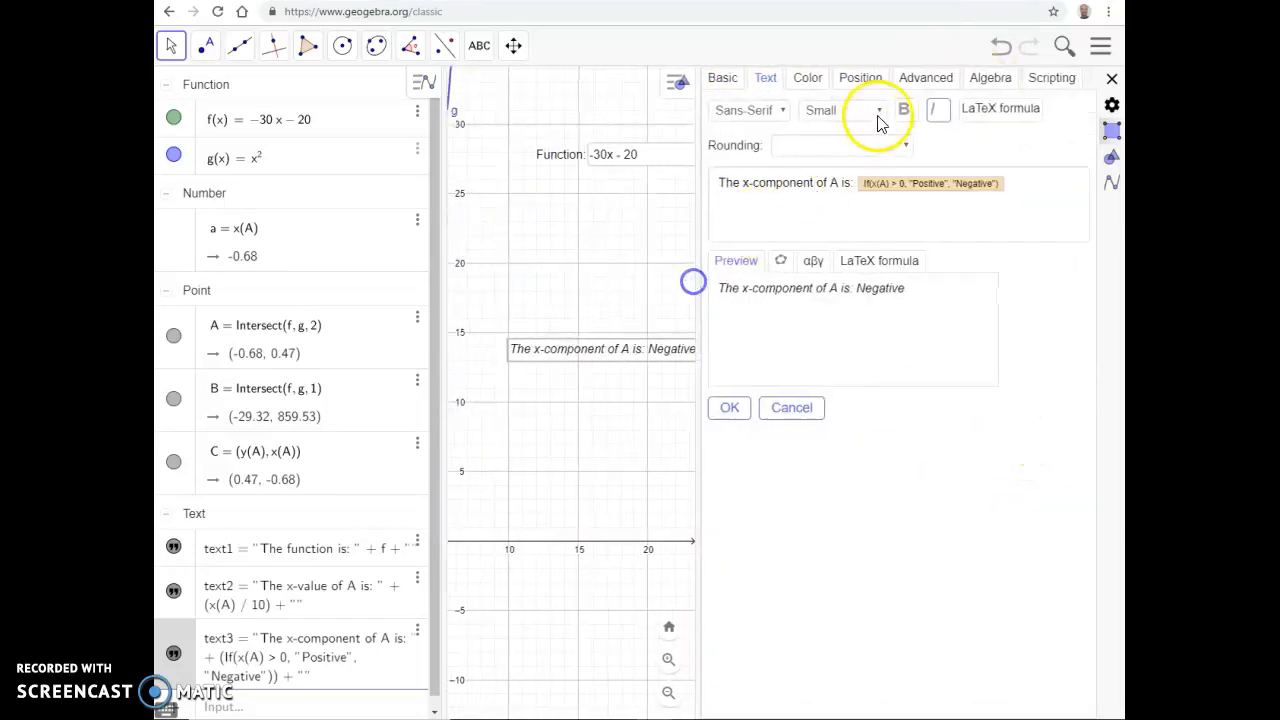
pyautogui.click(811, 86)
pyautogui.click(851, 82)
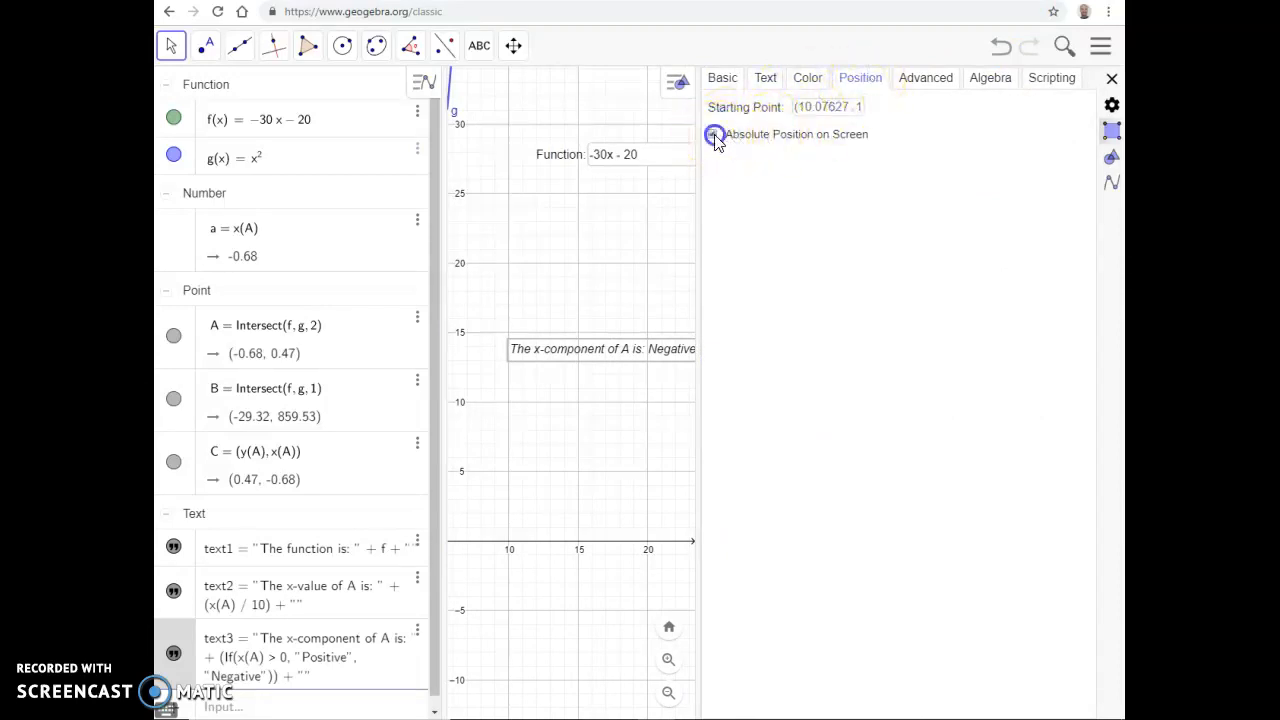
pyautogui.click(1113, 80)
# Step: Zoom the graph in and out to compare the x-component text's position with the two other texts
pyautogui.scroll(5, 743, 300)
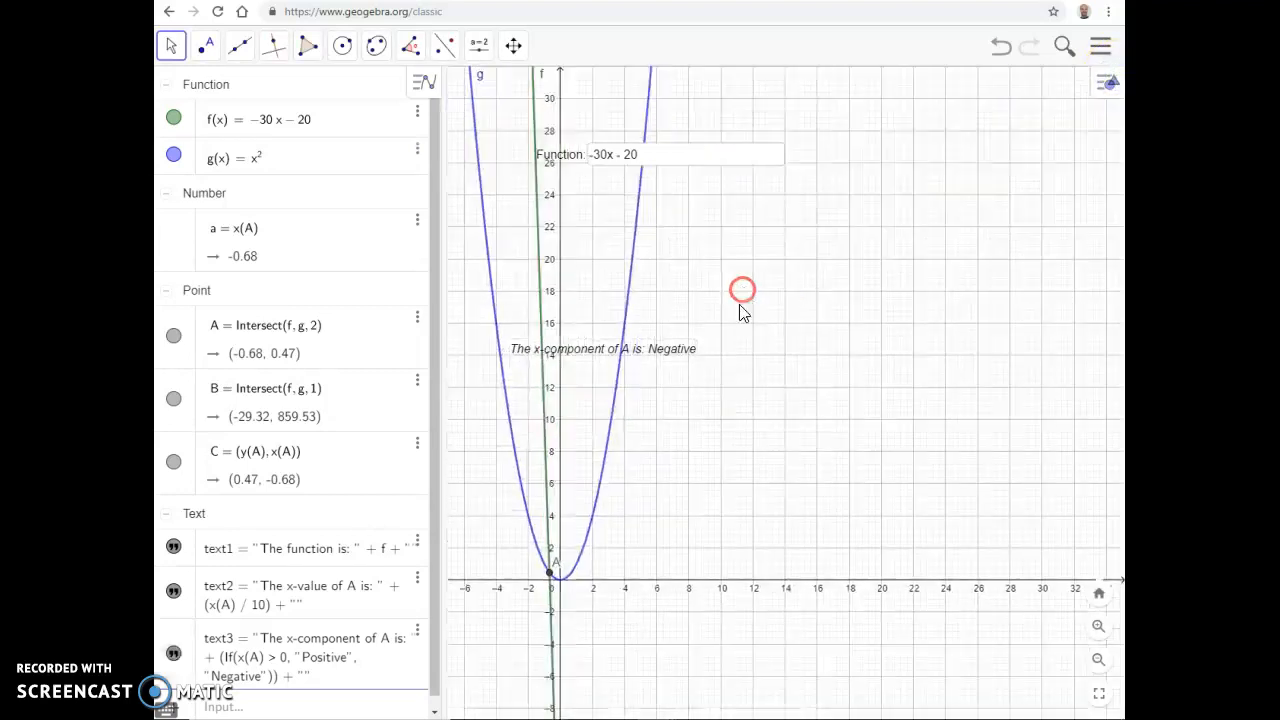
pyautogui.scroll(3, 722, 360)
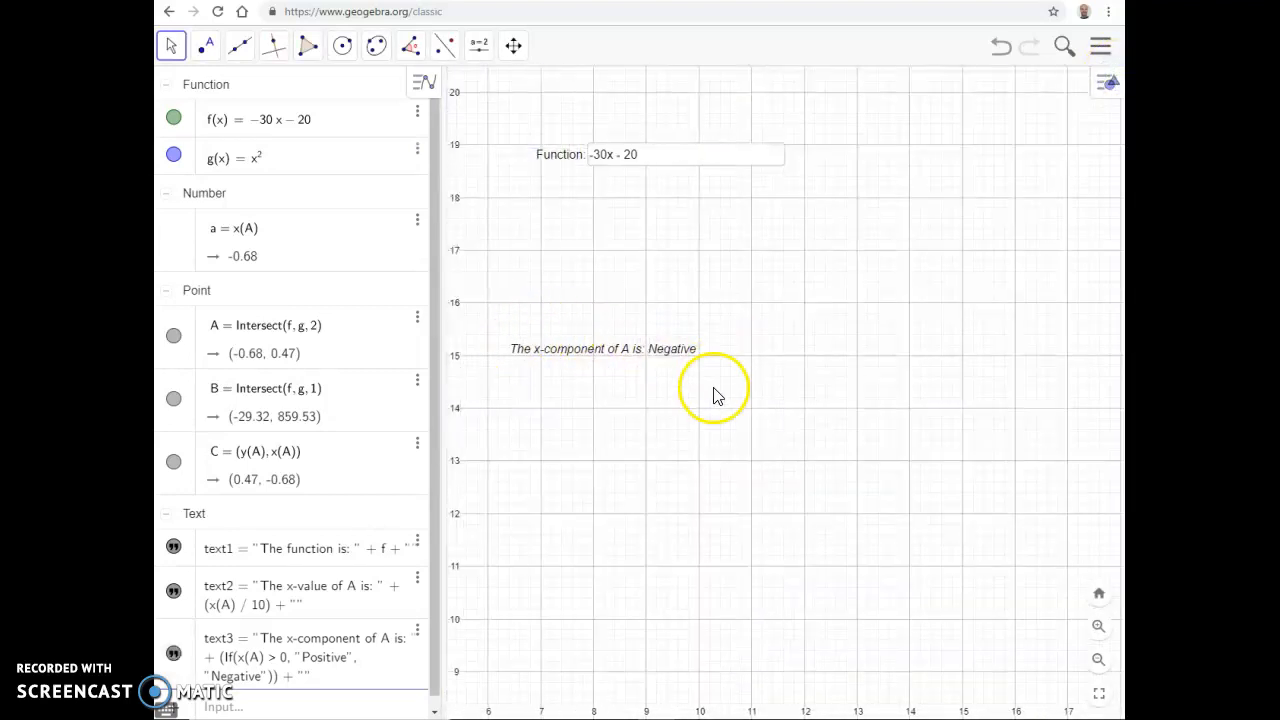
pyautogui.scroll(-3, 600, 352)
pyautogui.scroll(-10, 600, 352)
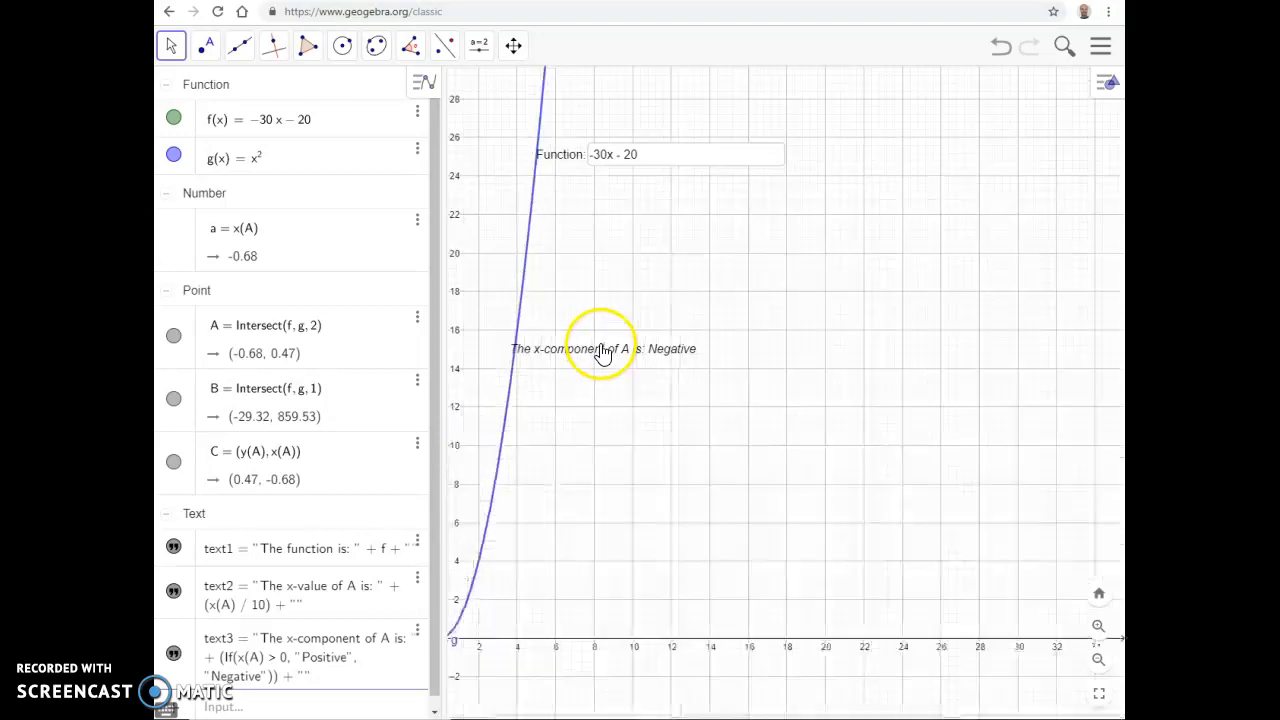
pyautogui.scroll(-2, 607, 337)
pyautogui.scroll(5, 608, 323)
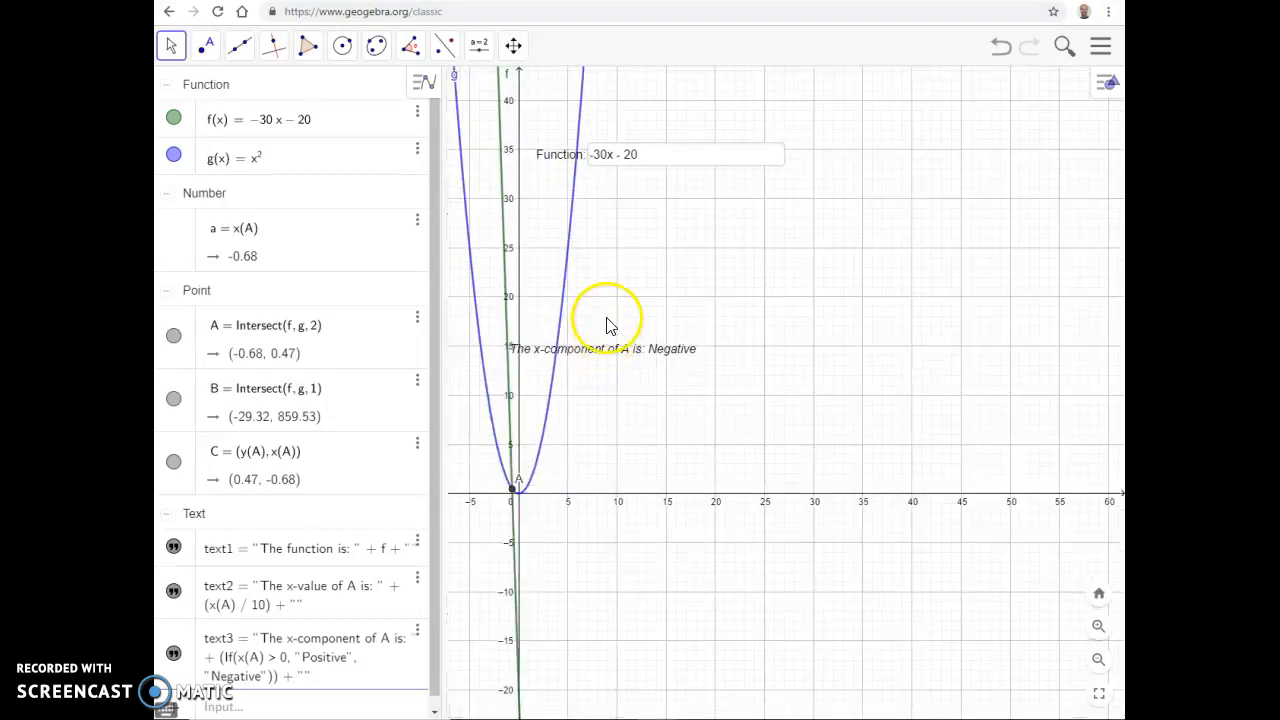
pyautogui.scroll(-8, 614, 302)
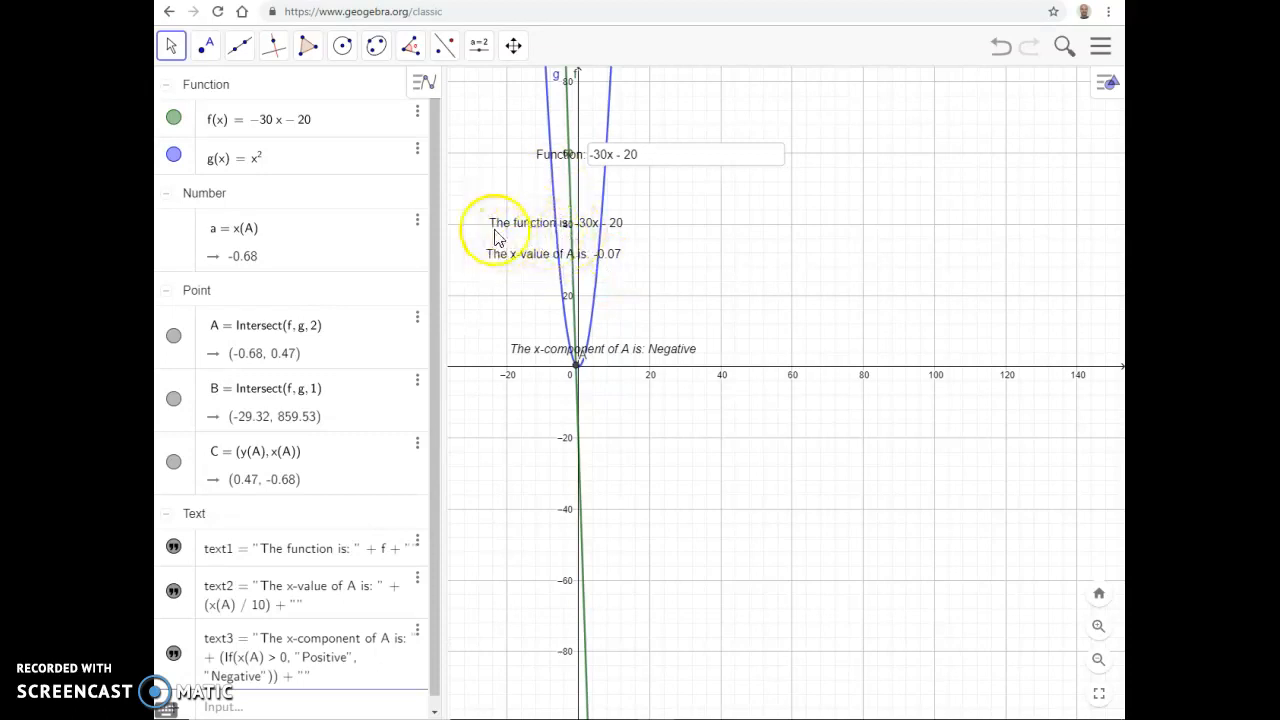
pyautogui.scroll(4, 670, 260)
pyautogui.scroll(8, 671, 280)
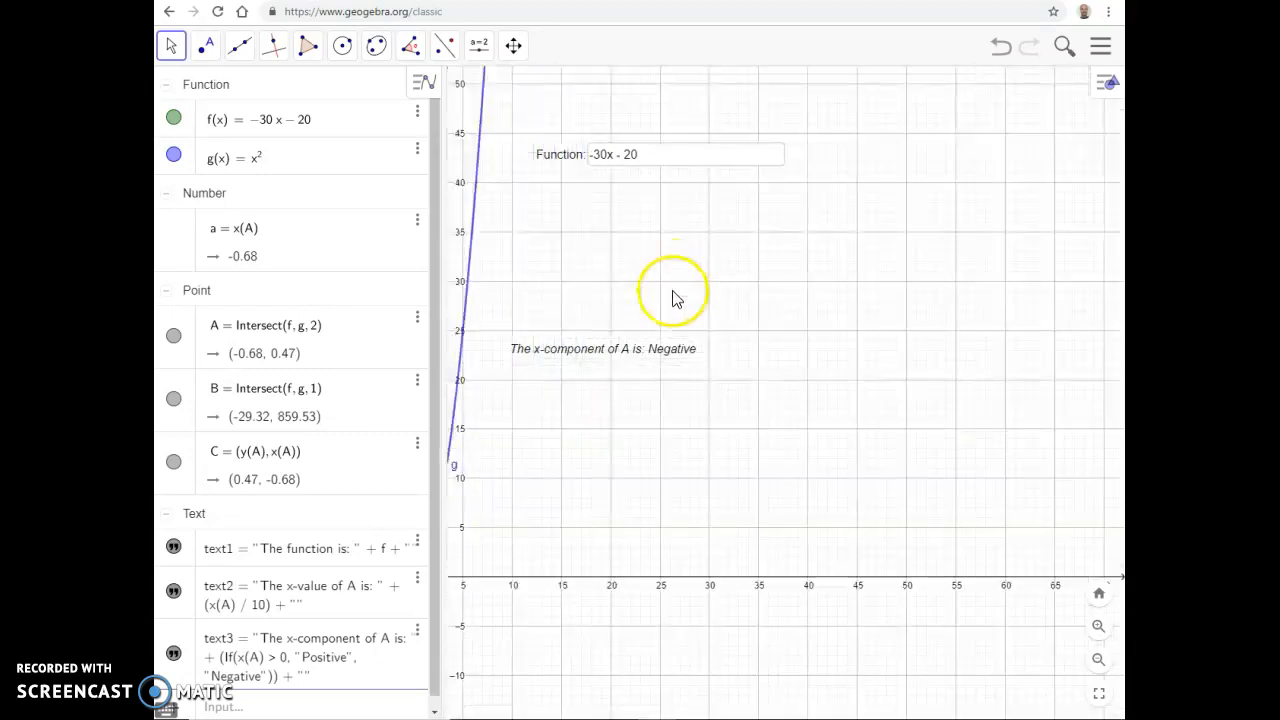
pyautogui.scroll(-7, 681, 265)
pyautogui.scroll(-4, 680, 255)
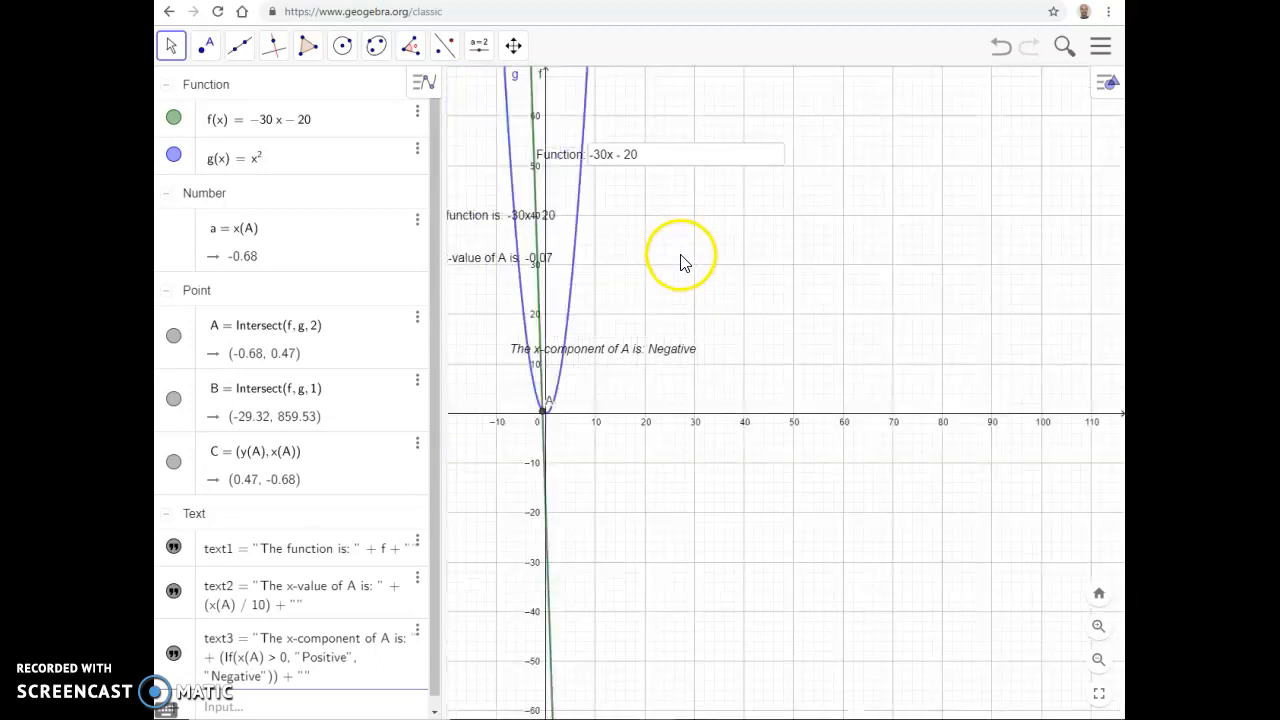